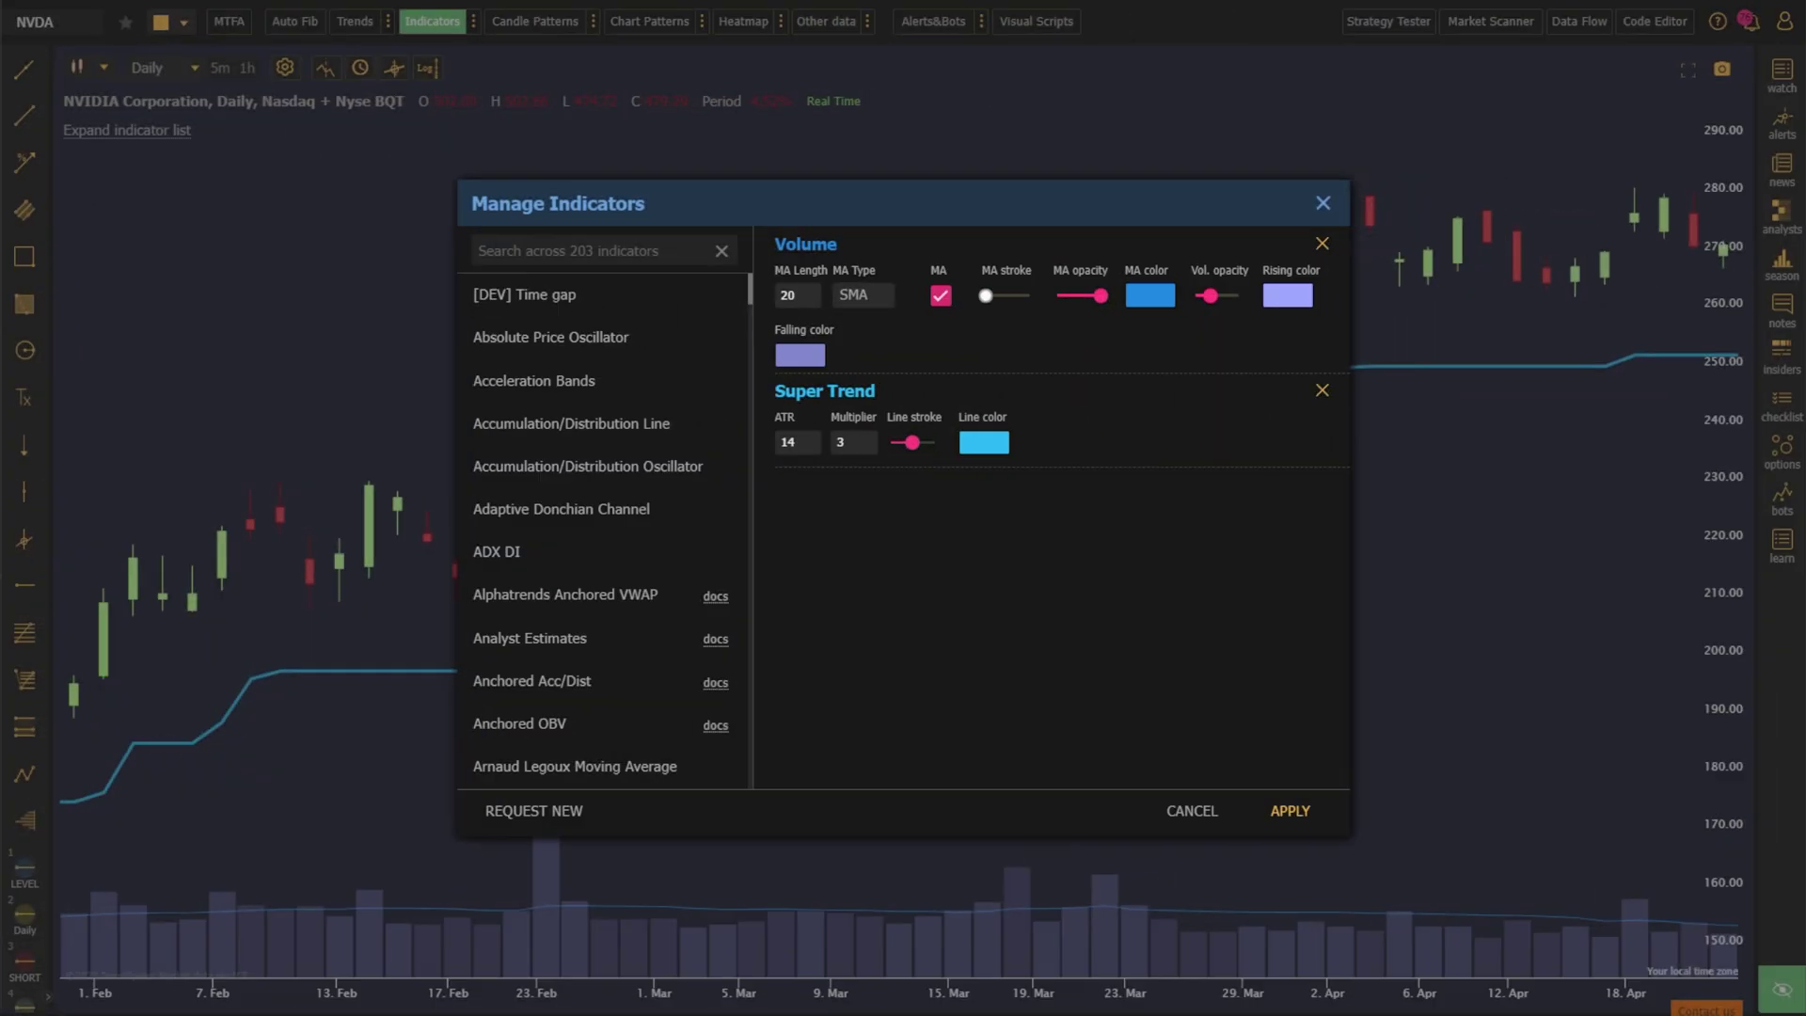
# - Search indicators for 'super', then close Manage Indicators to see the MNQ1! chart with Super Trend (14, 3)
pyautogui.click(610, 249)
pyautogui.write('super trend')
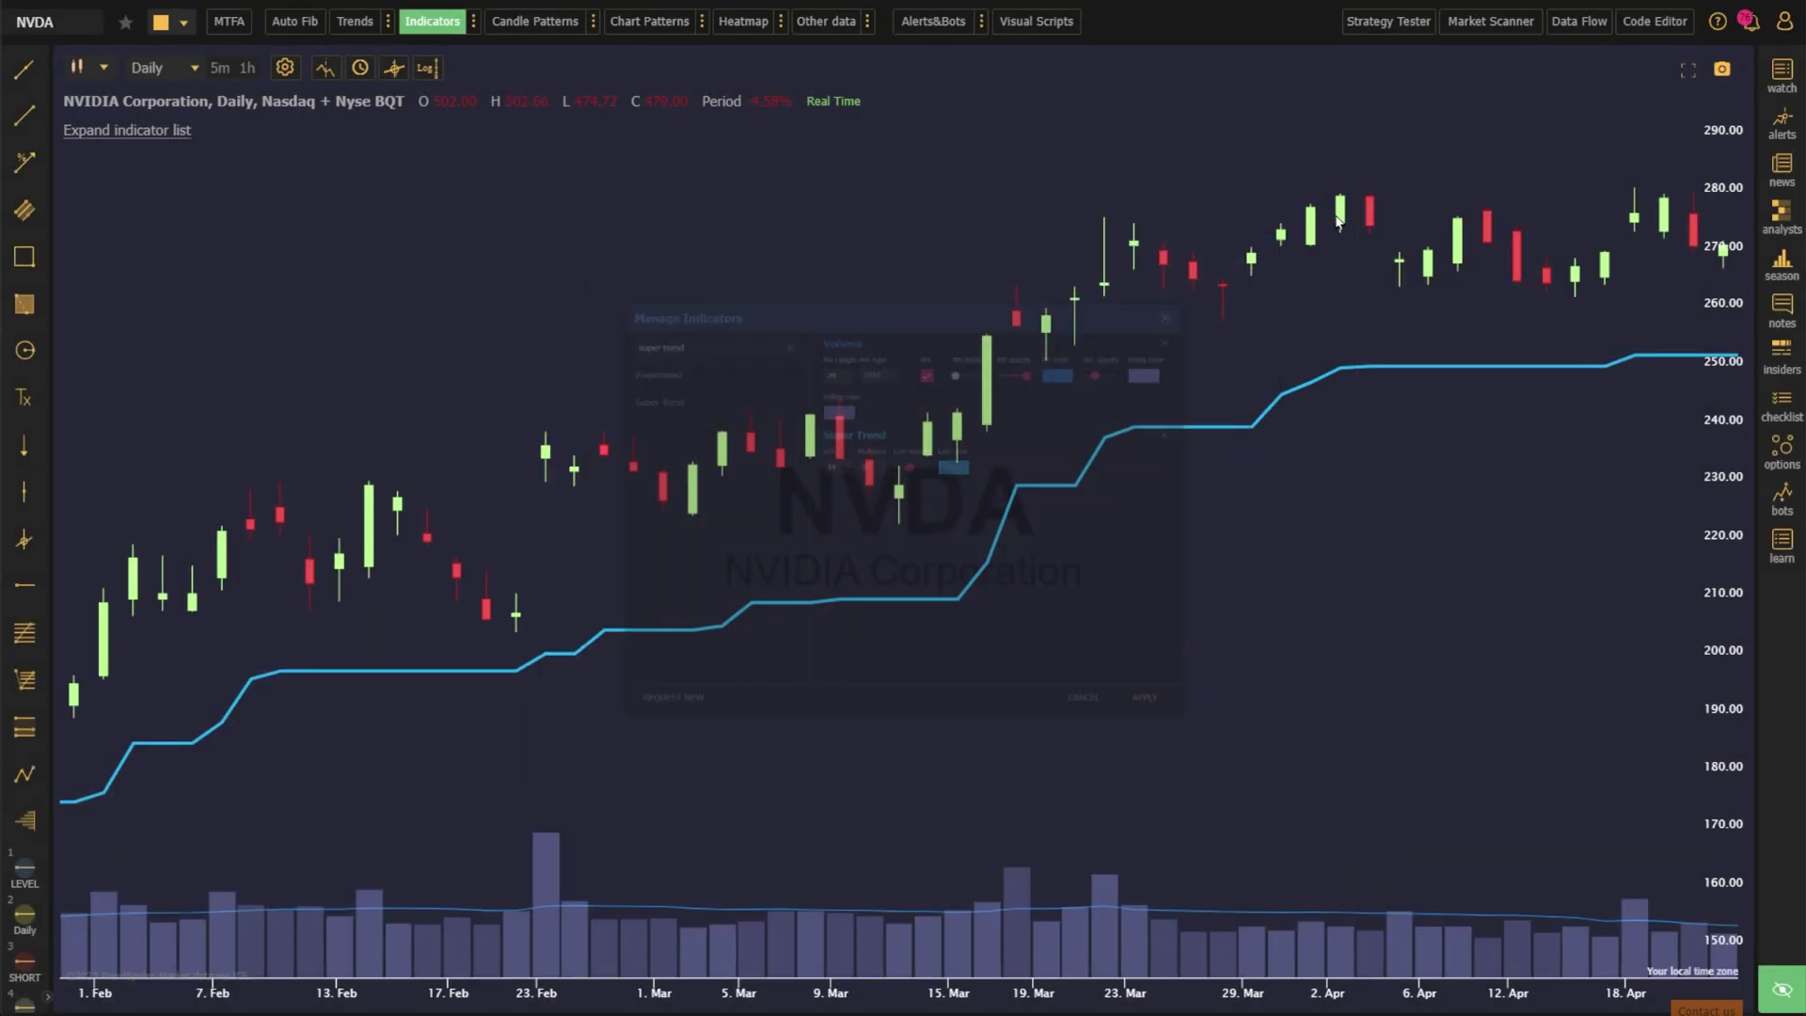
pyautogui.click(1324, 205)
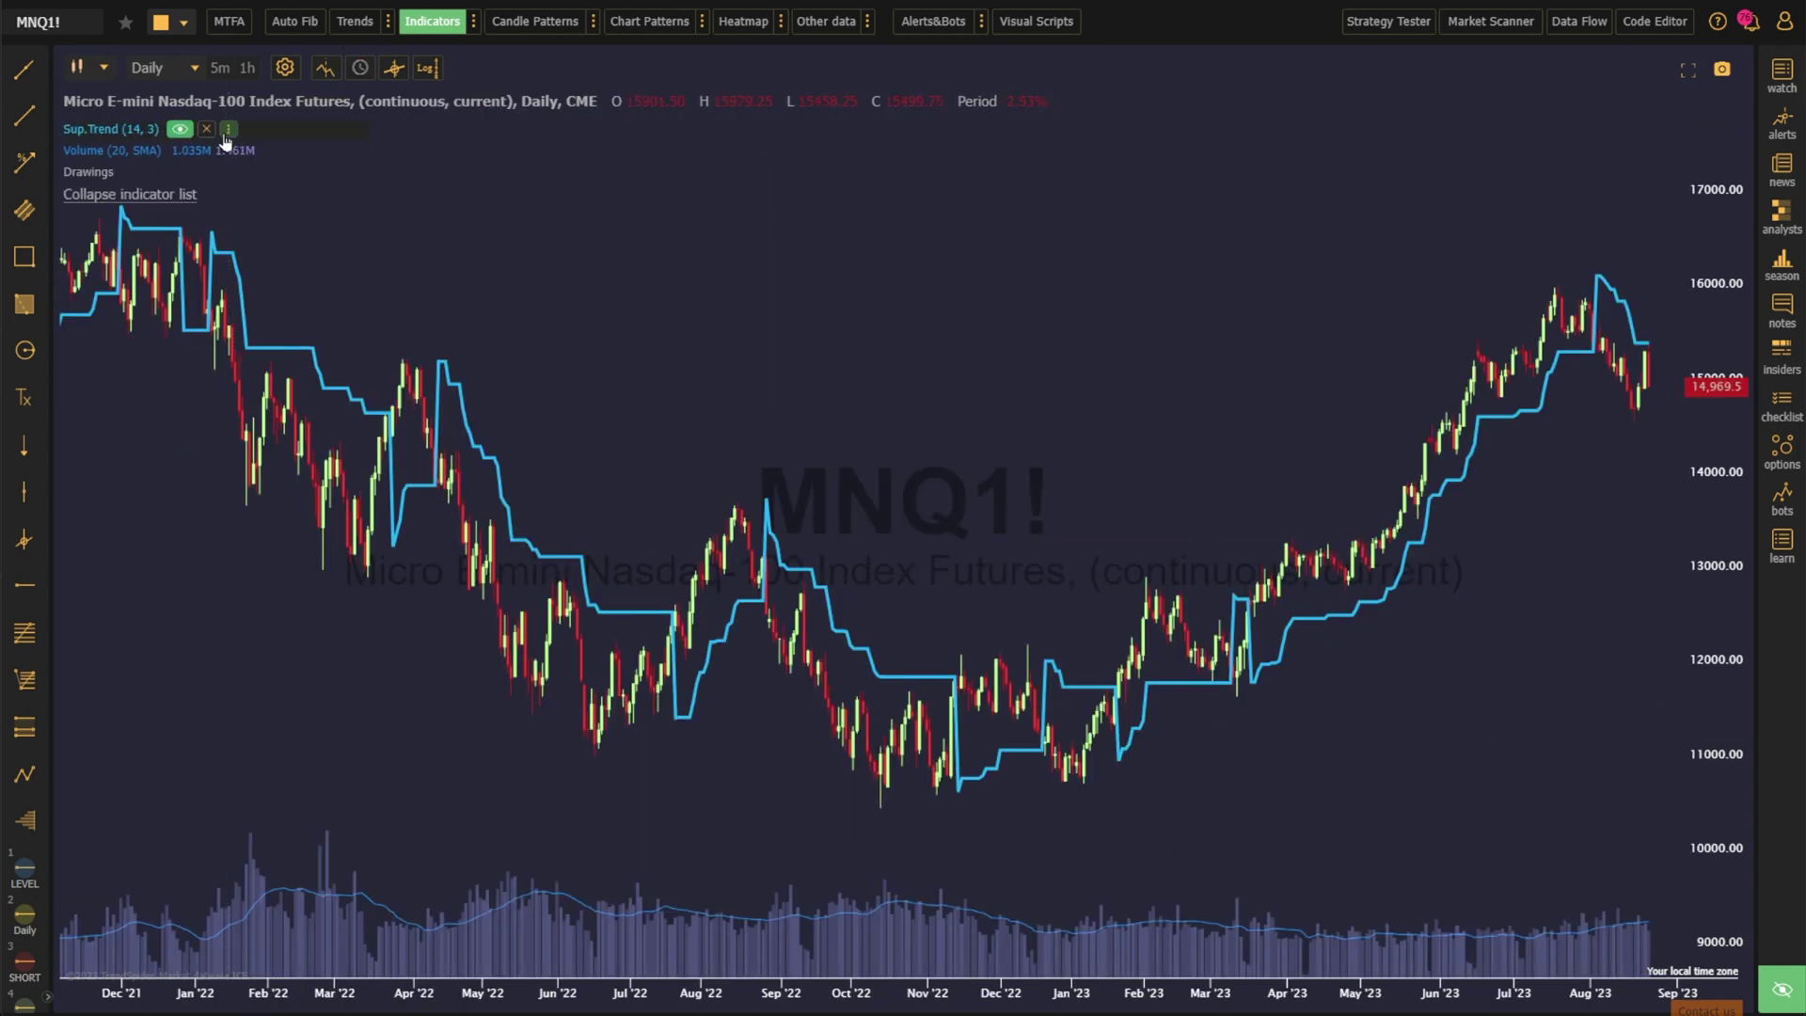
pyautogui.click(228, 130)
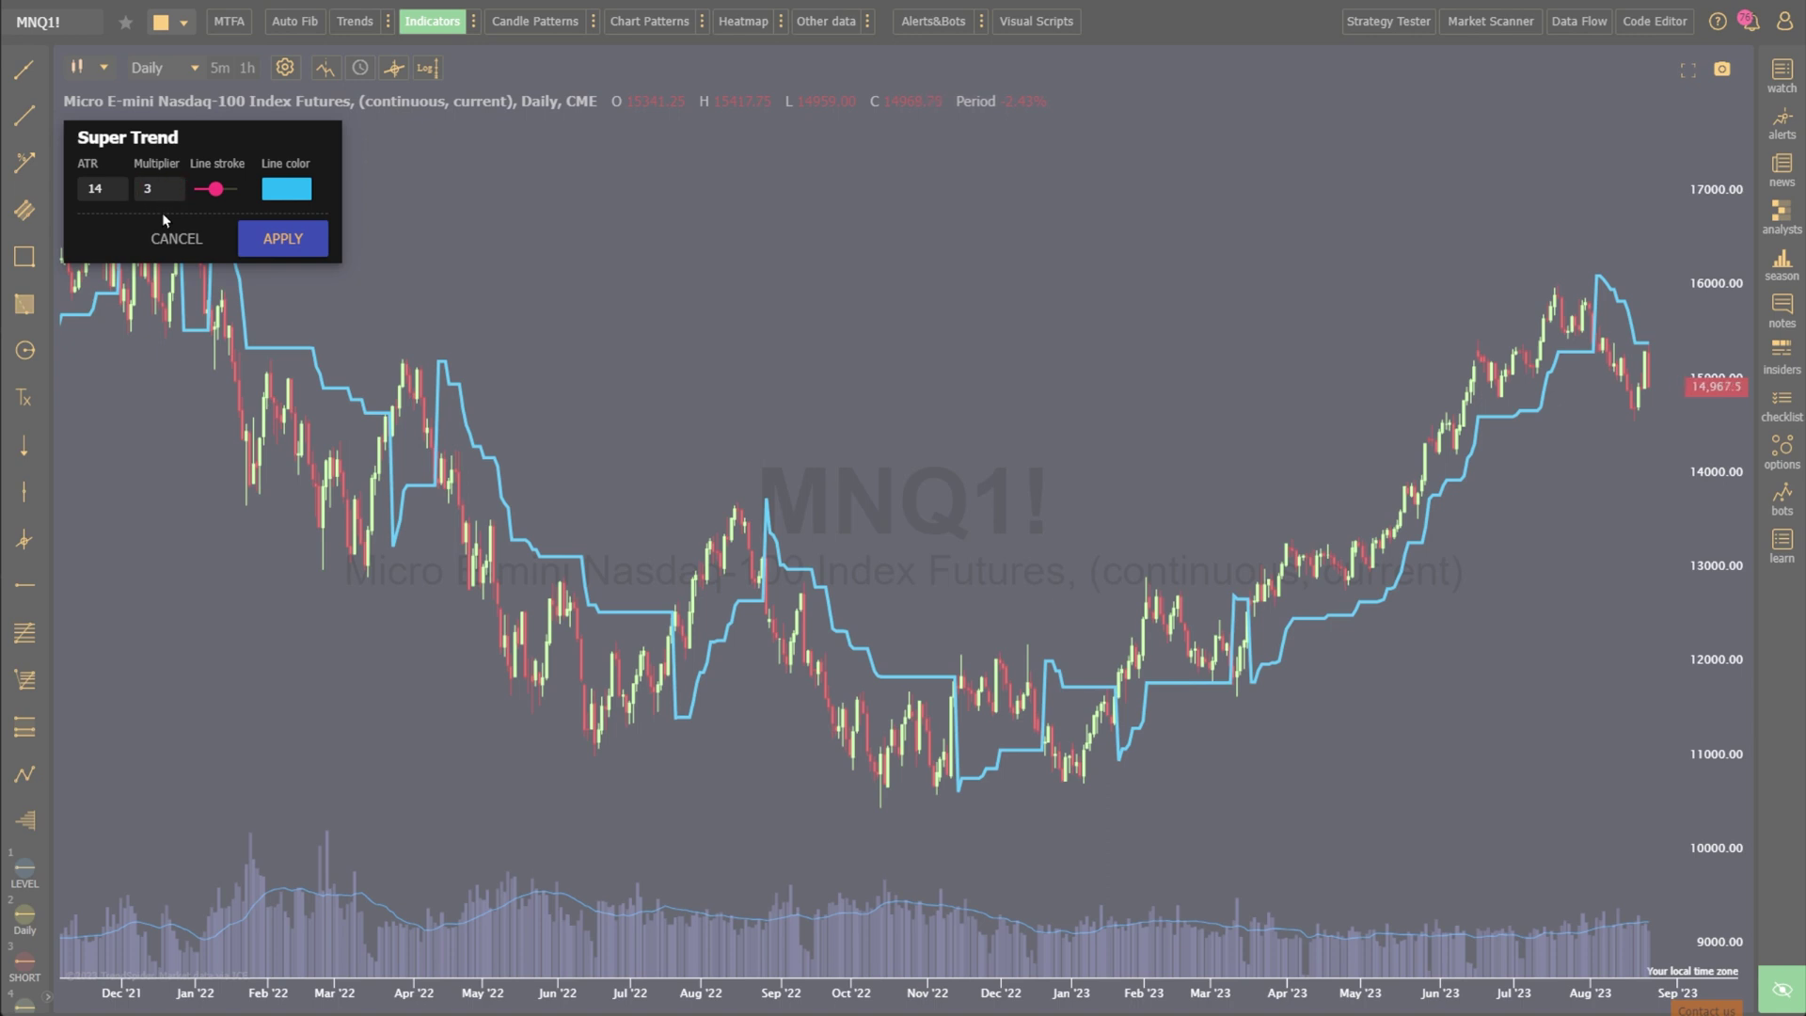
pyautogui.doubleClick(158, 187)
pyautogui.write('6')
pyautogui.click(262, 240)
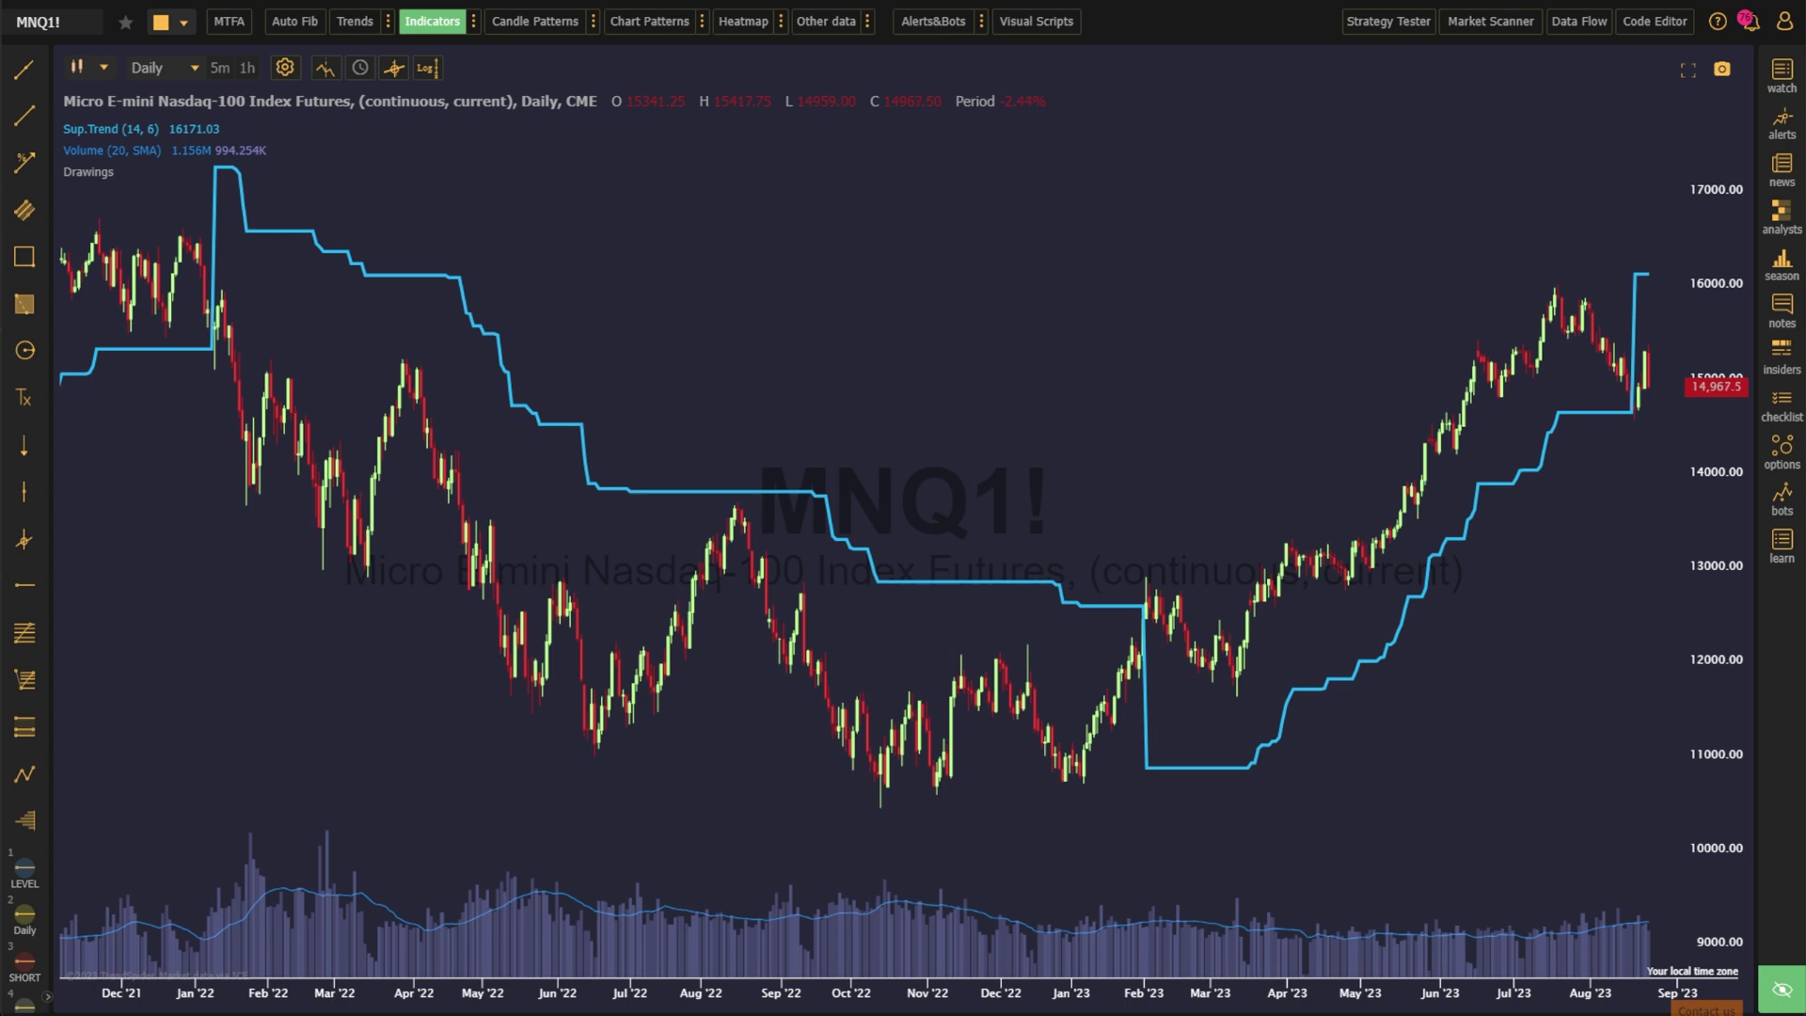
pyautogui.click(229, 131)
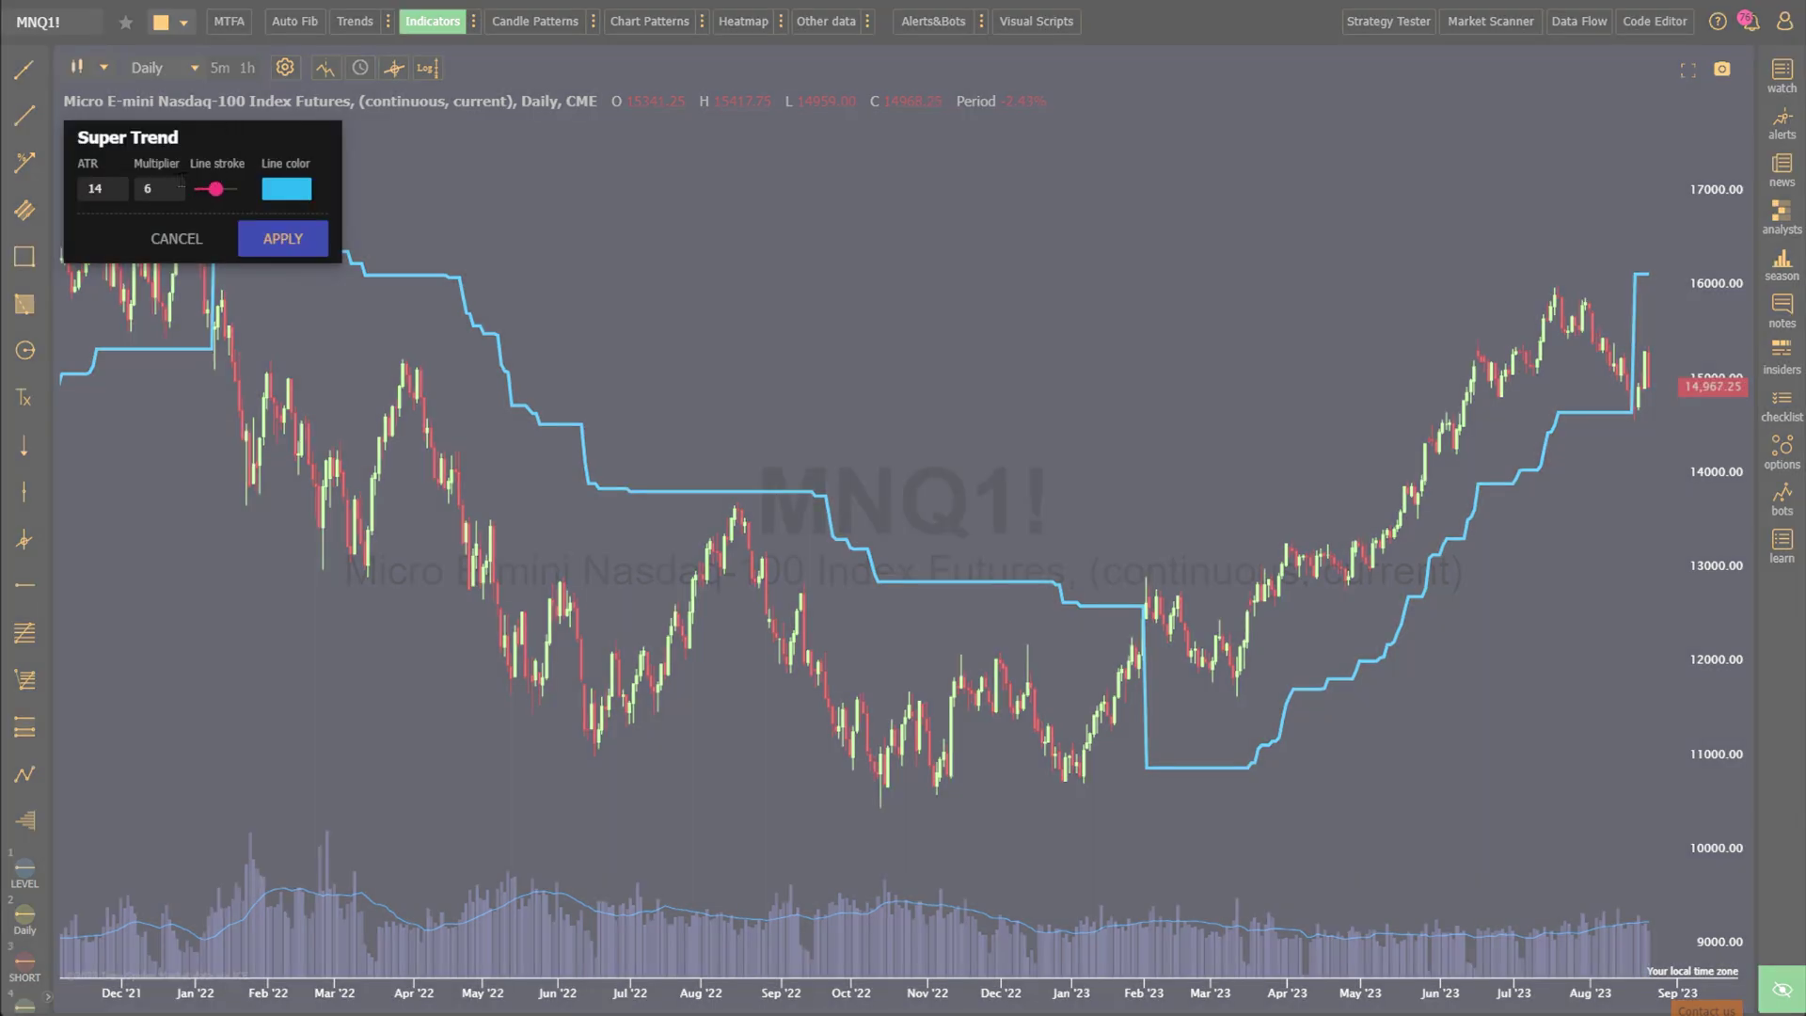
pyautogui.write('1.5')
pyautogui.click(266, 239)
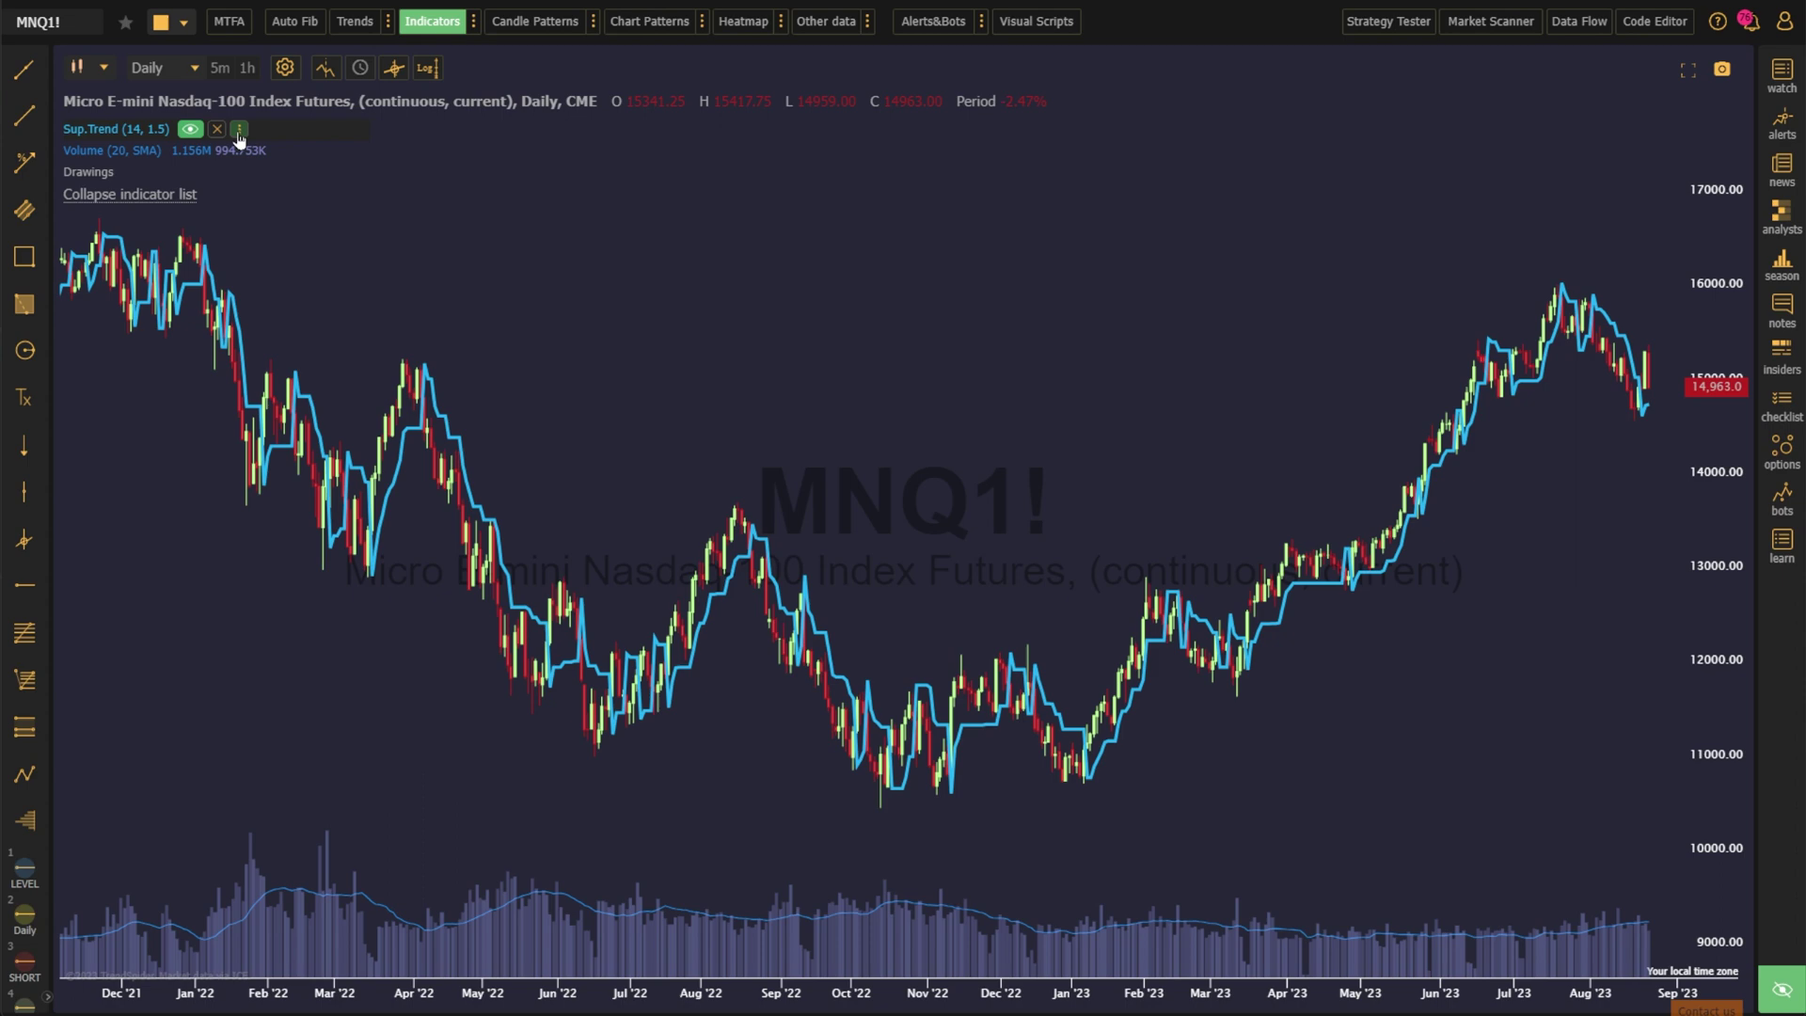
pyautogui.click(218, 131)
pyautogui.press('BackSpace')
pyautogui.press('BackSpace')
pyautogui.press('BackSpace')
pyautogui.write('3')
pyautogui.click(282, 238)
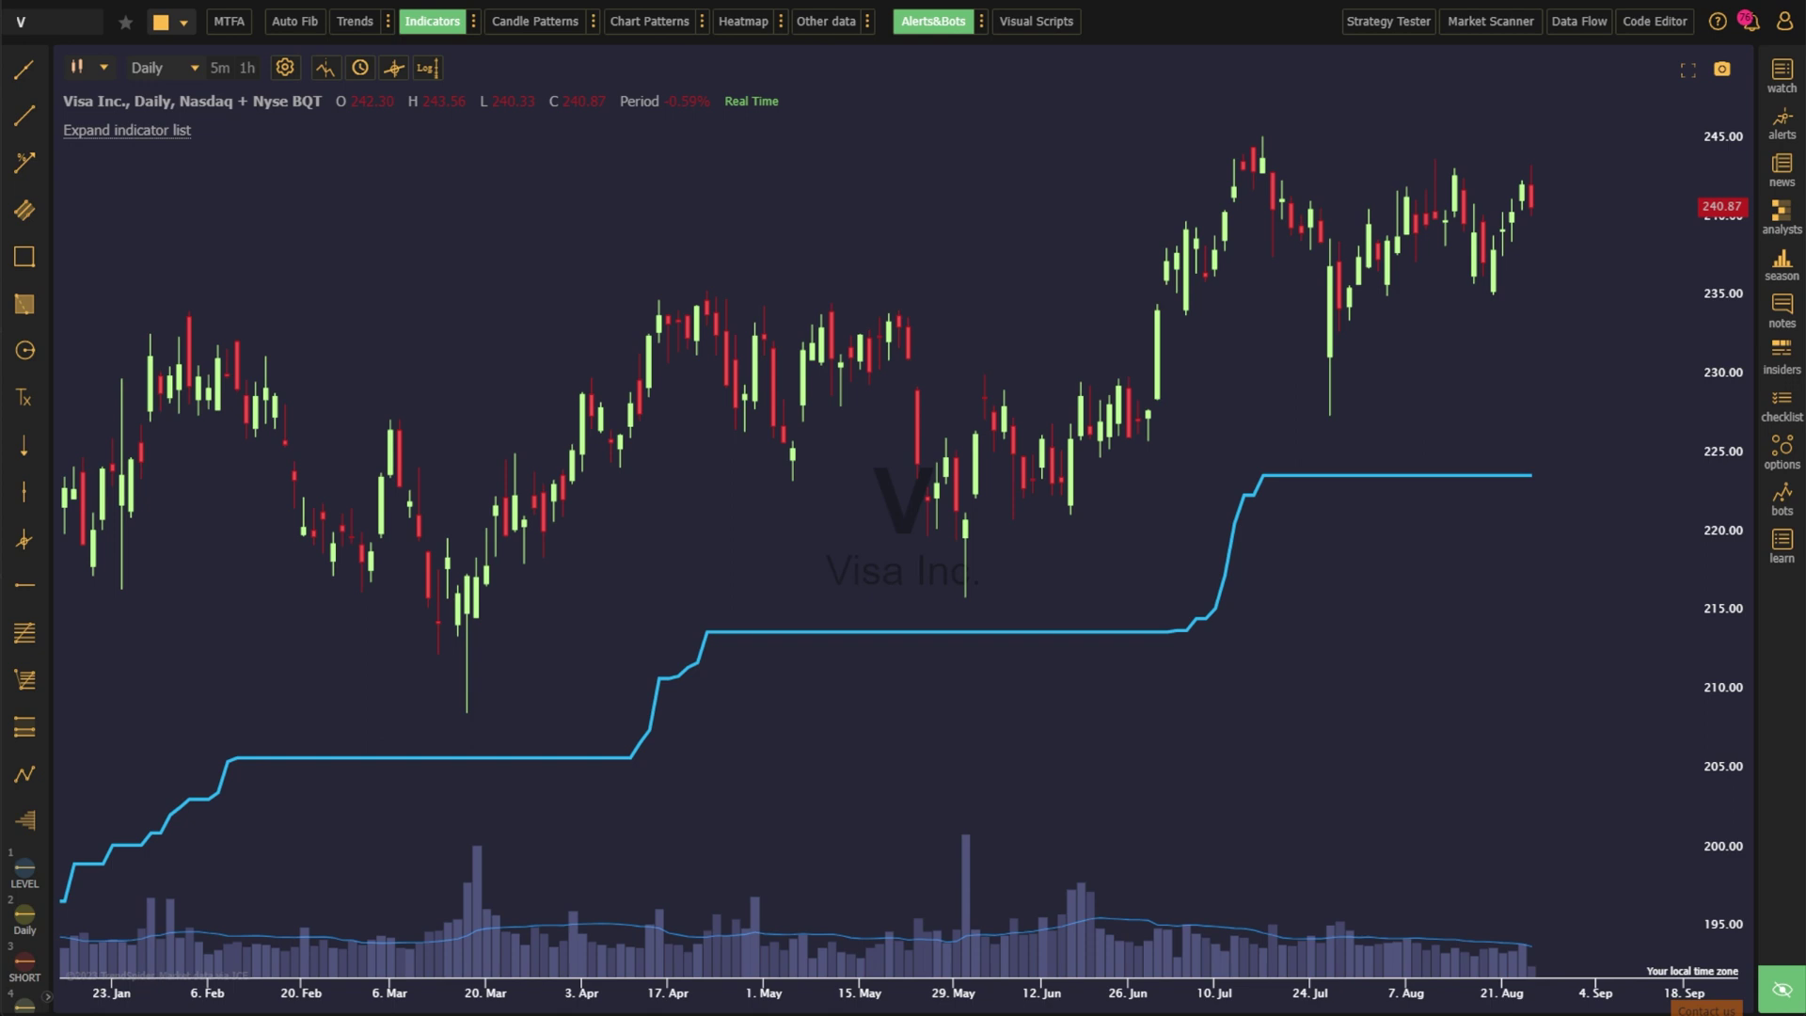
# - In the Market Scanner, add a condition: daily Close greater than daily Super Trend (14, 6)
pyautogui.click(1501, 26)
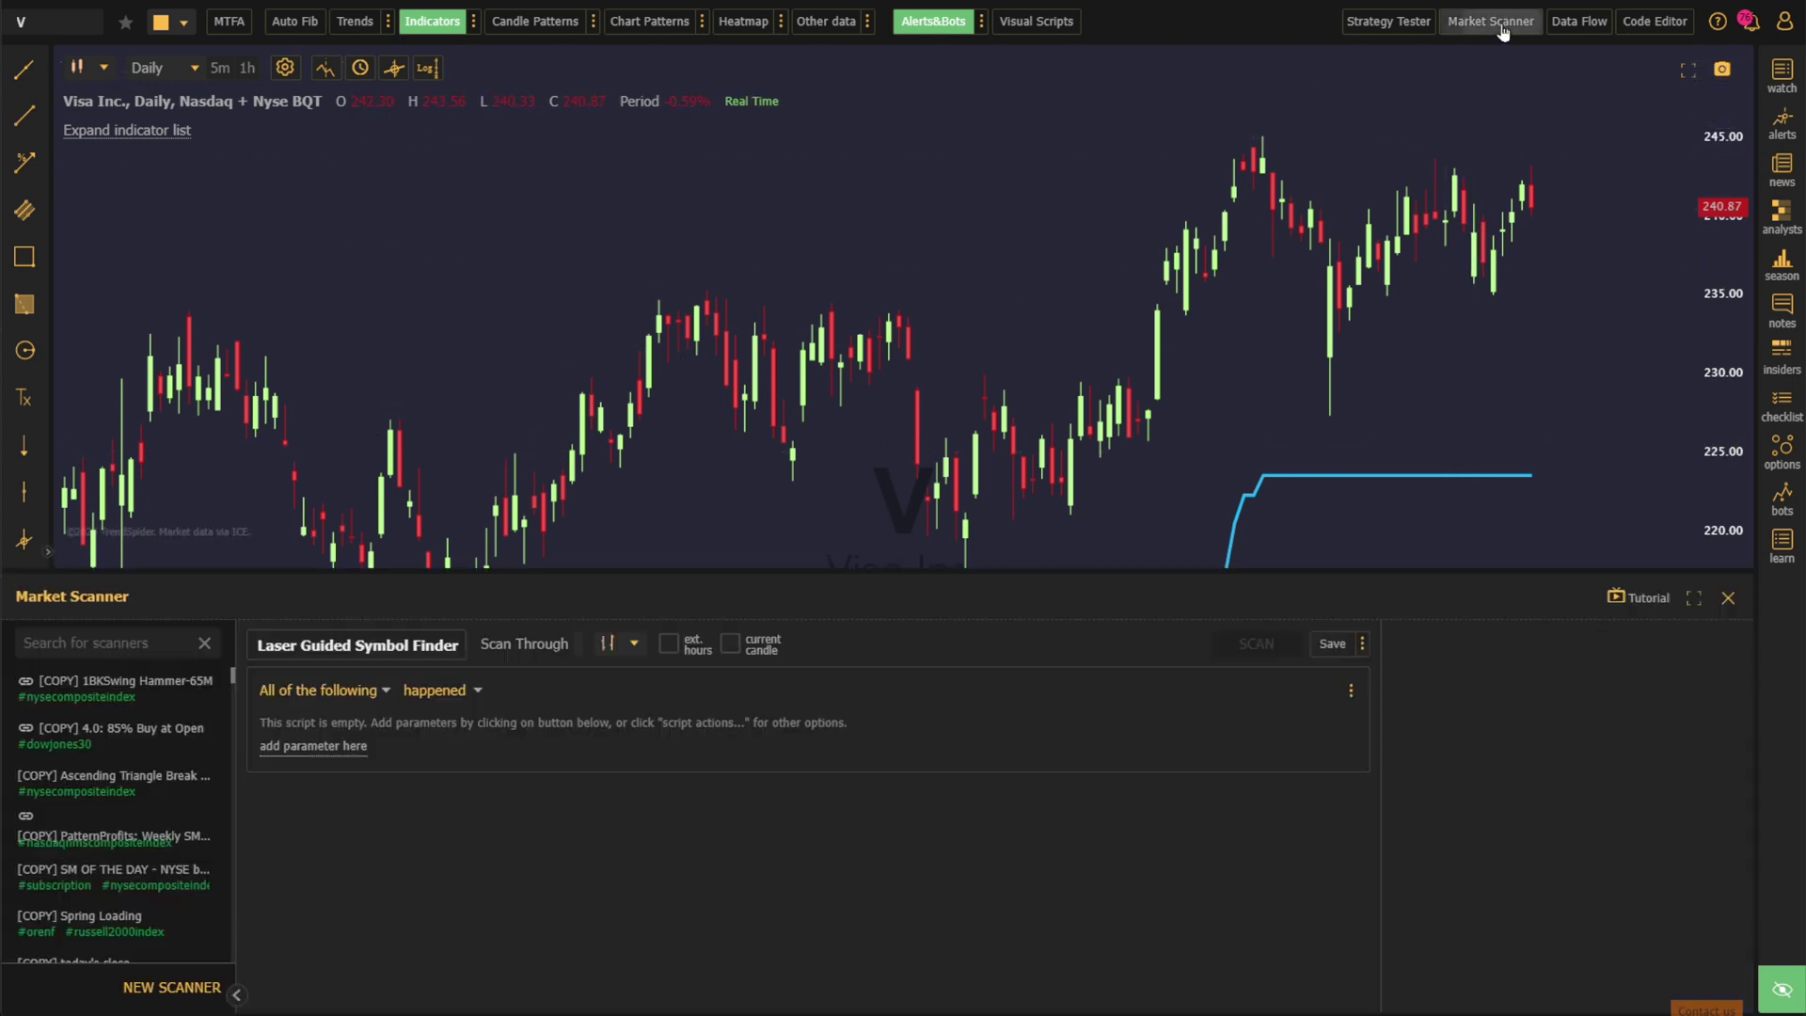
pyautogui.click(315, 746)
pyautogui.click(332, 763)
pyautogui.click(295, 778)
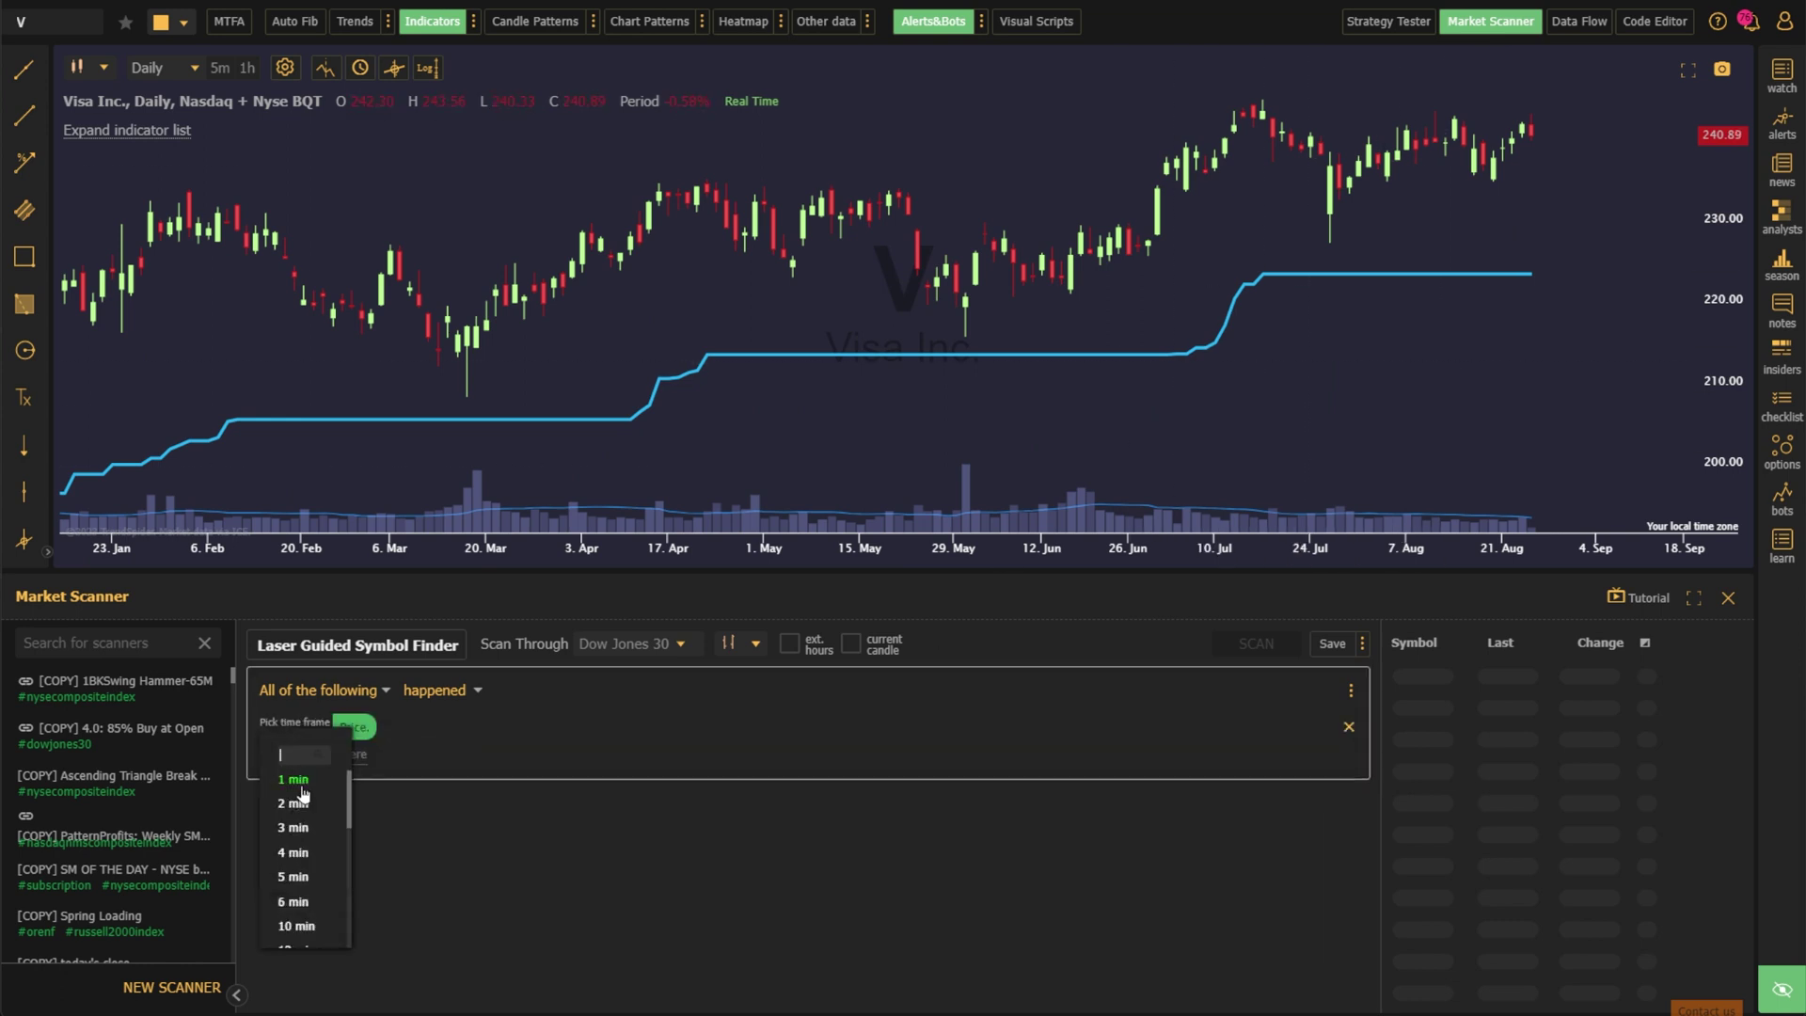
pyautogui.click(293, 827)
pyautogui.click(361, 857)
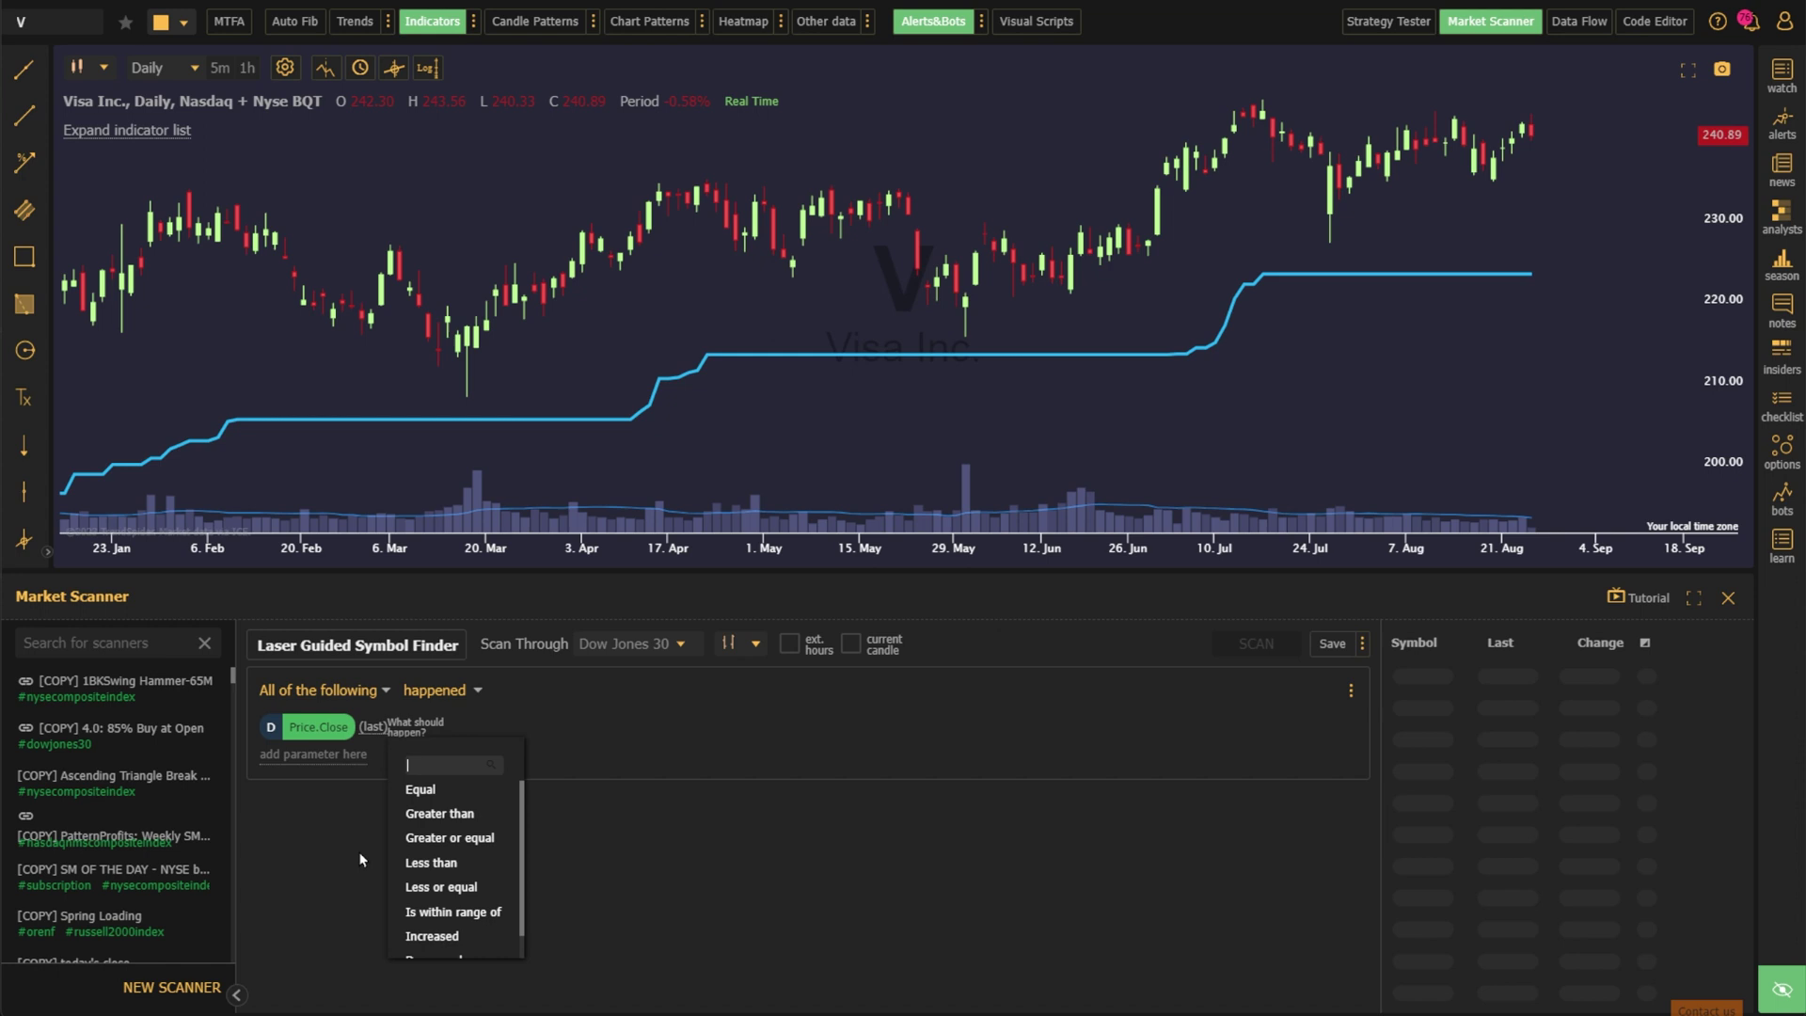
pyautogui.click(438, 813)
pyautogui.click(516, 818)
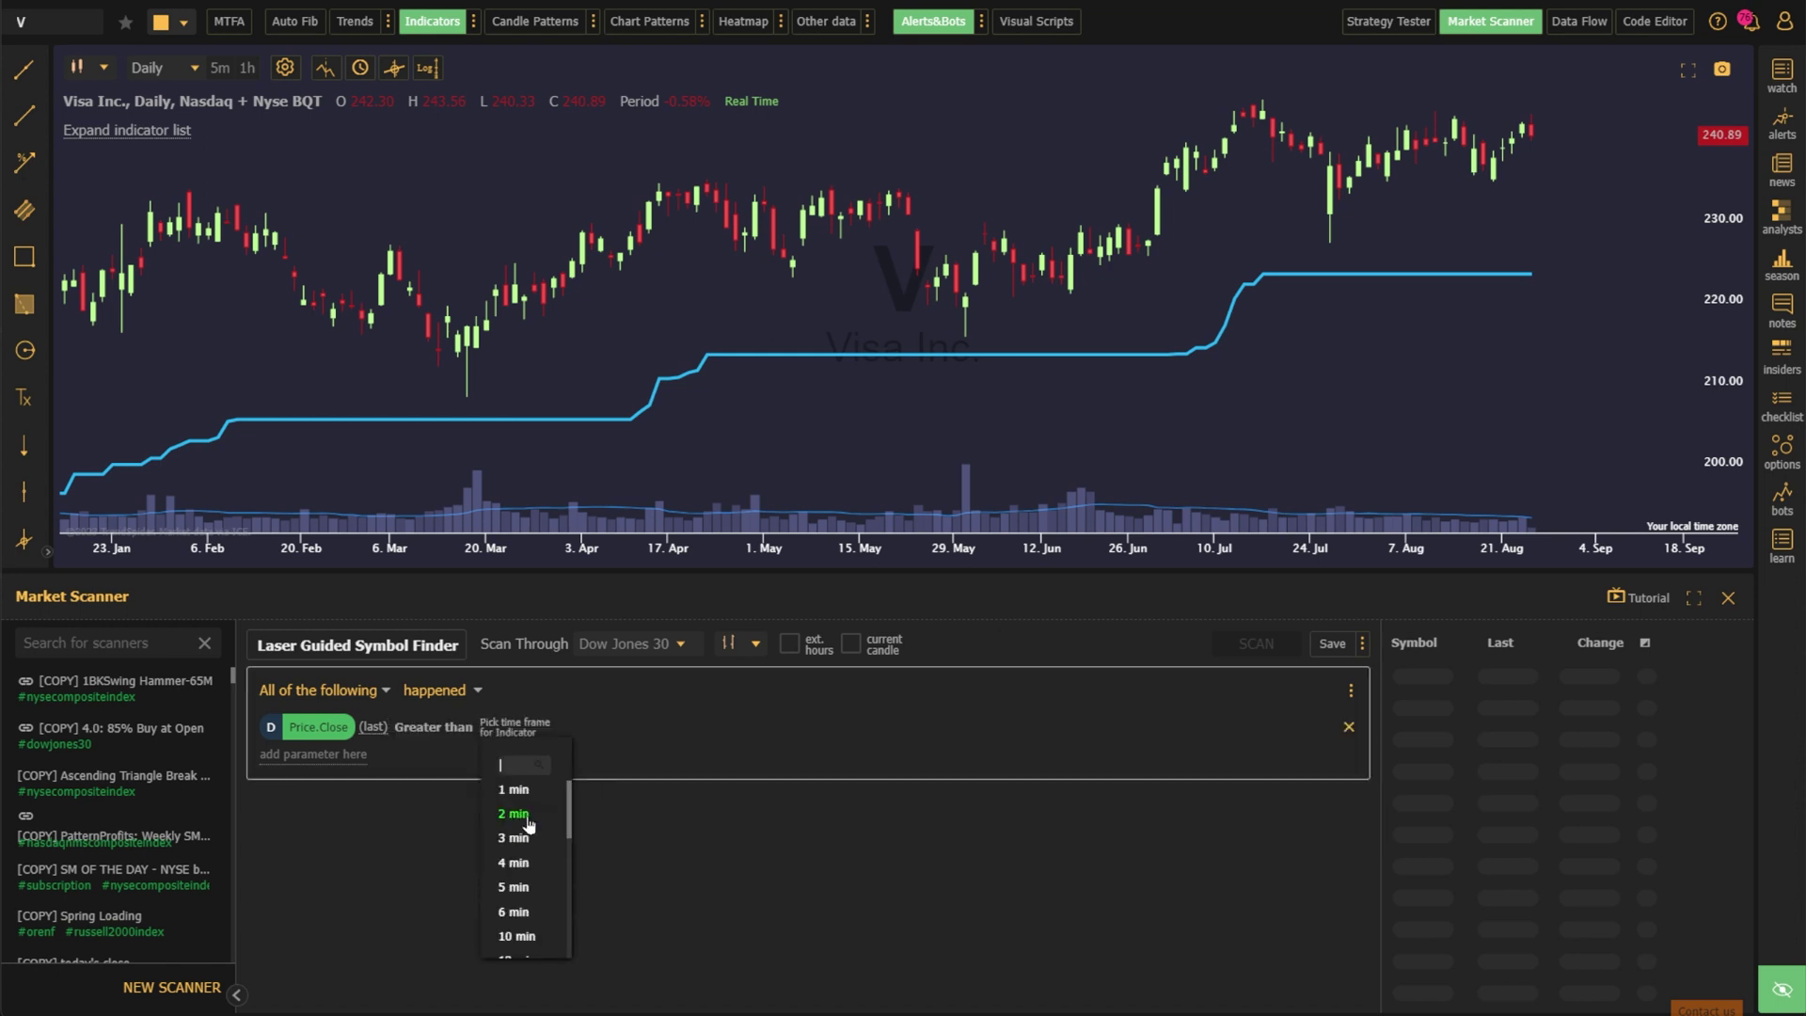
pyautogui.scroll(-2, 527, 825)
pyautogui.click(519, 828)
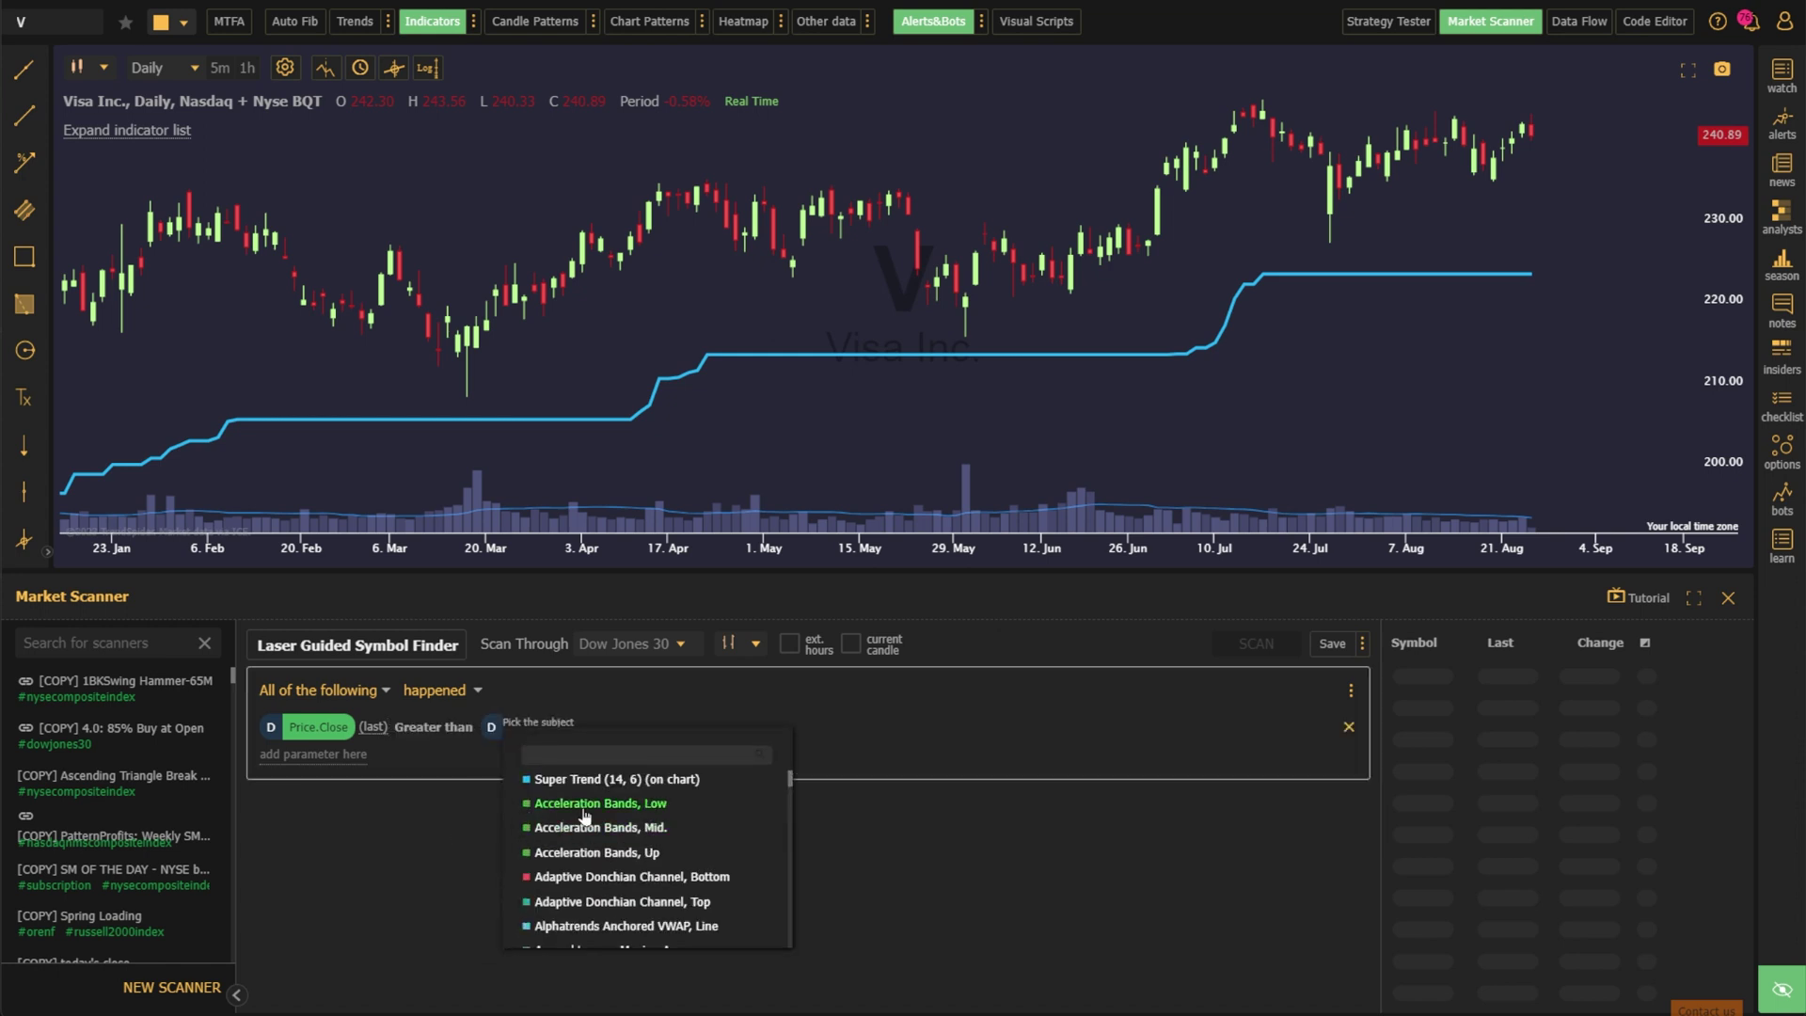
pyautogui.click(614, 783)
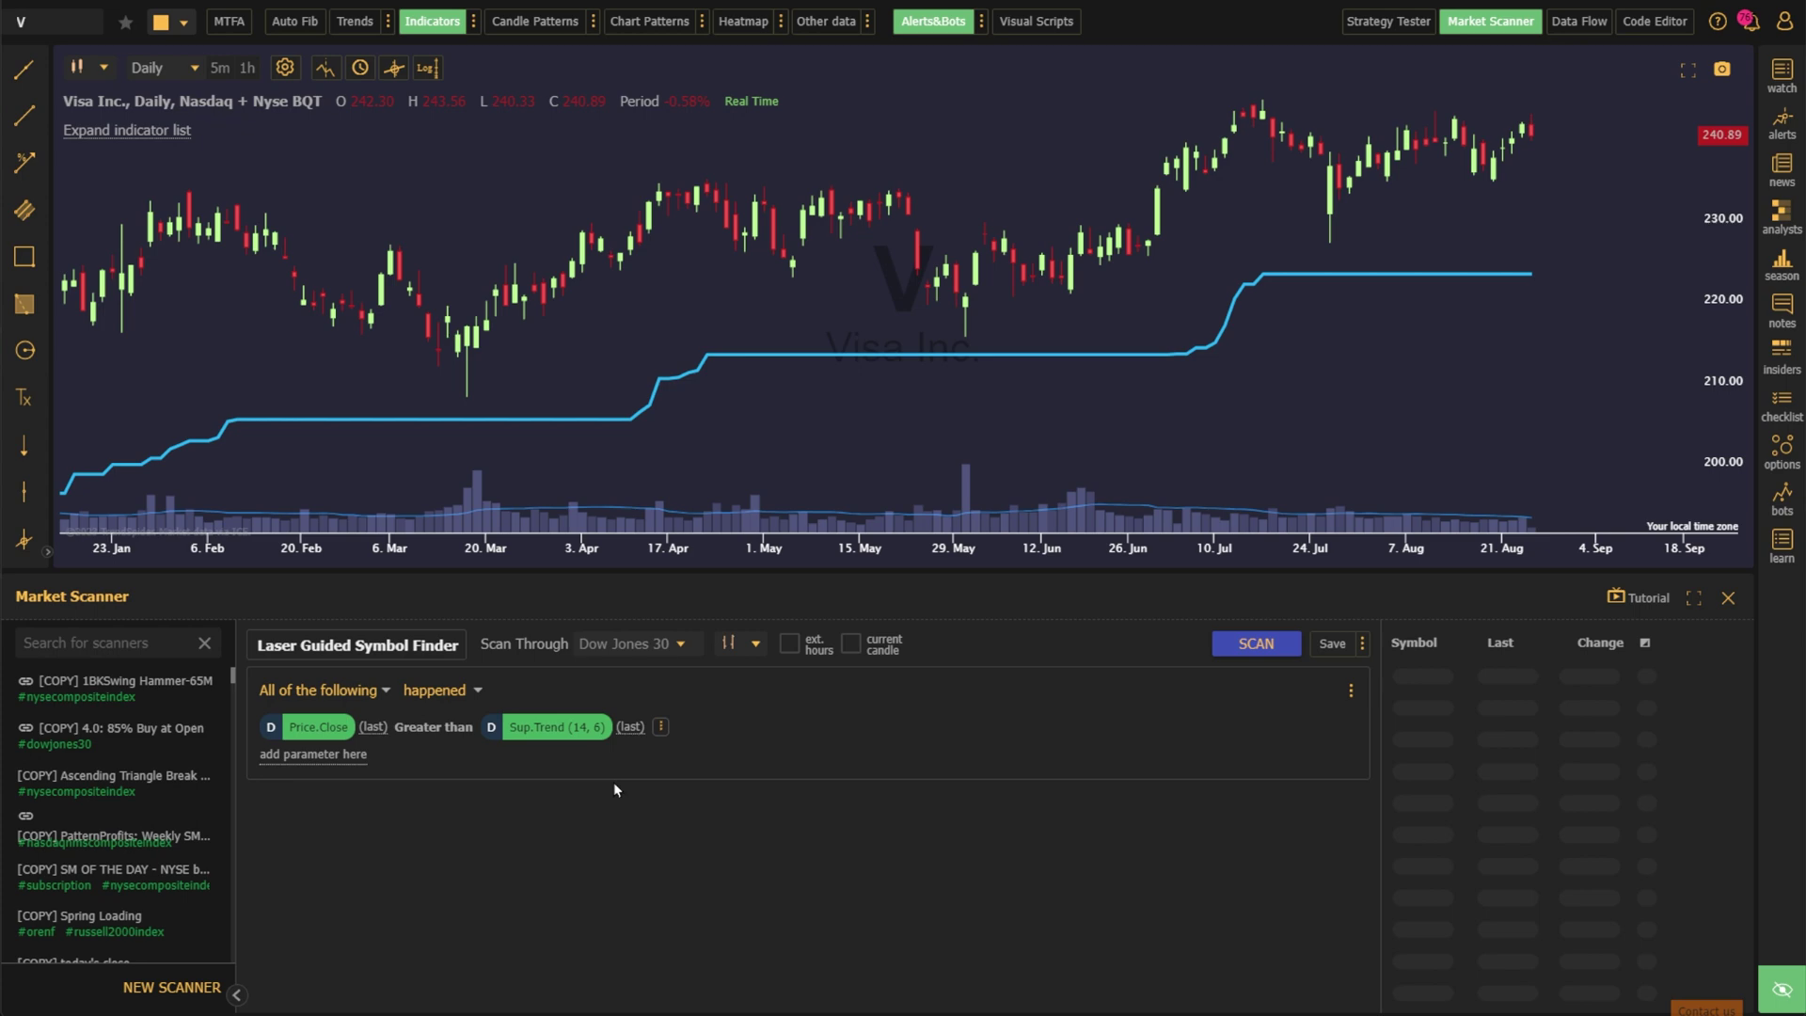
# - Keep the Super Trend parameters, include the current candle, and scan the Dow Jones 30
pyautogui.click(599, 727)
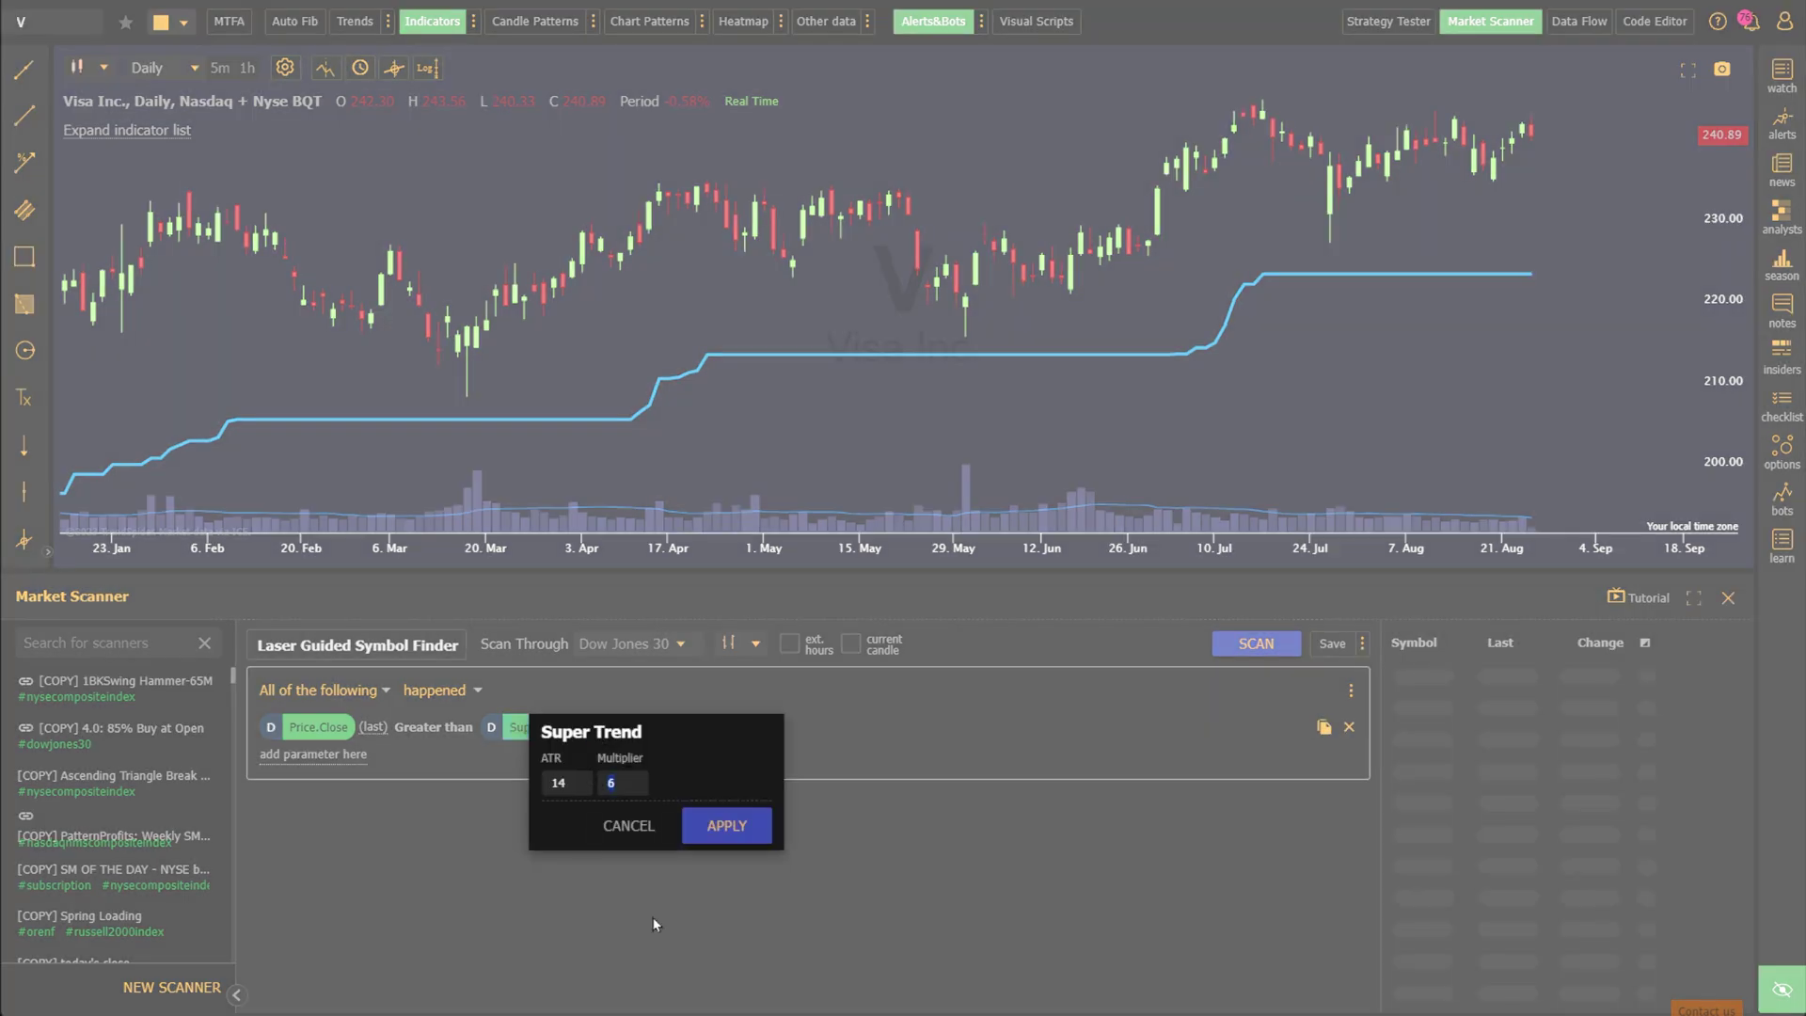
pyautogui.click(735, 828)
pyautogui.click(850, 643)
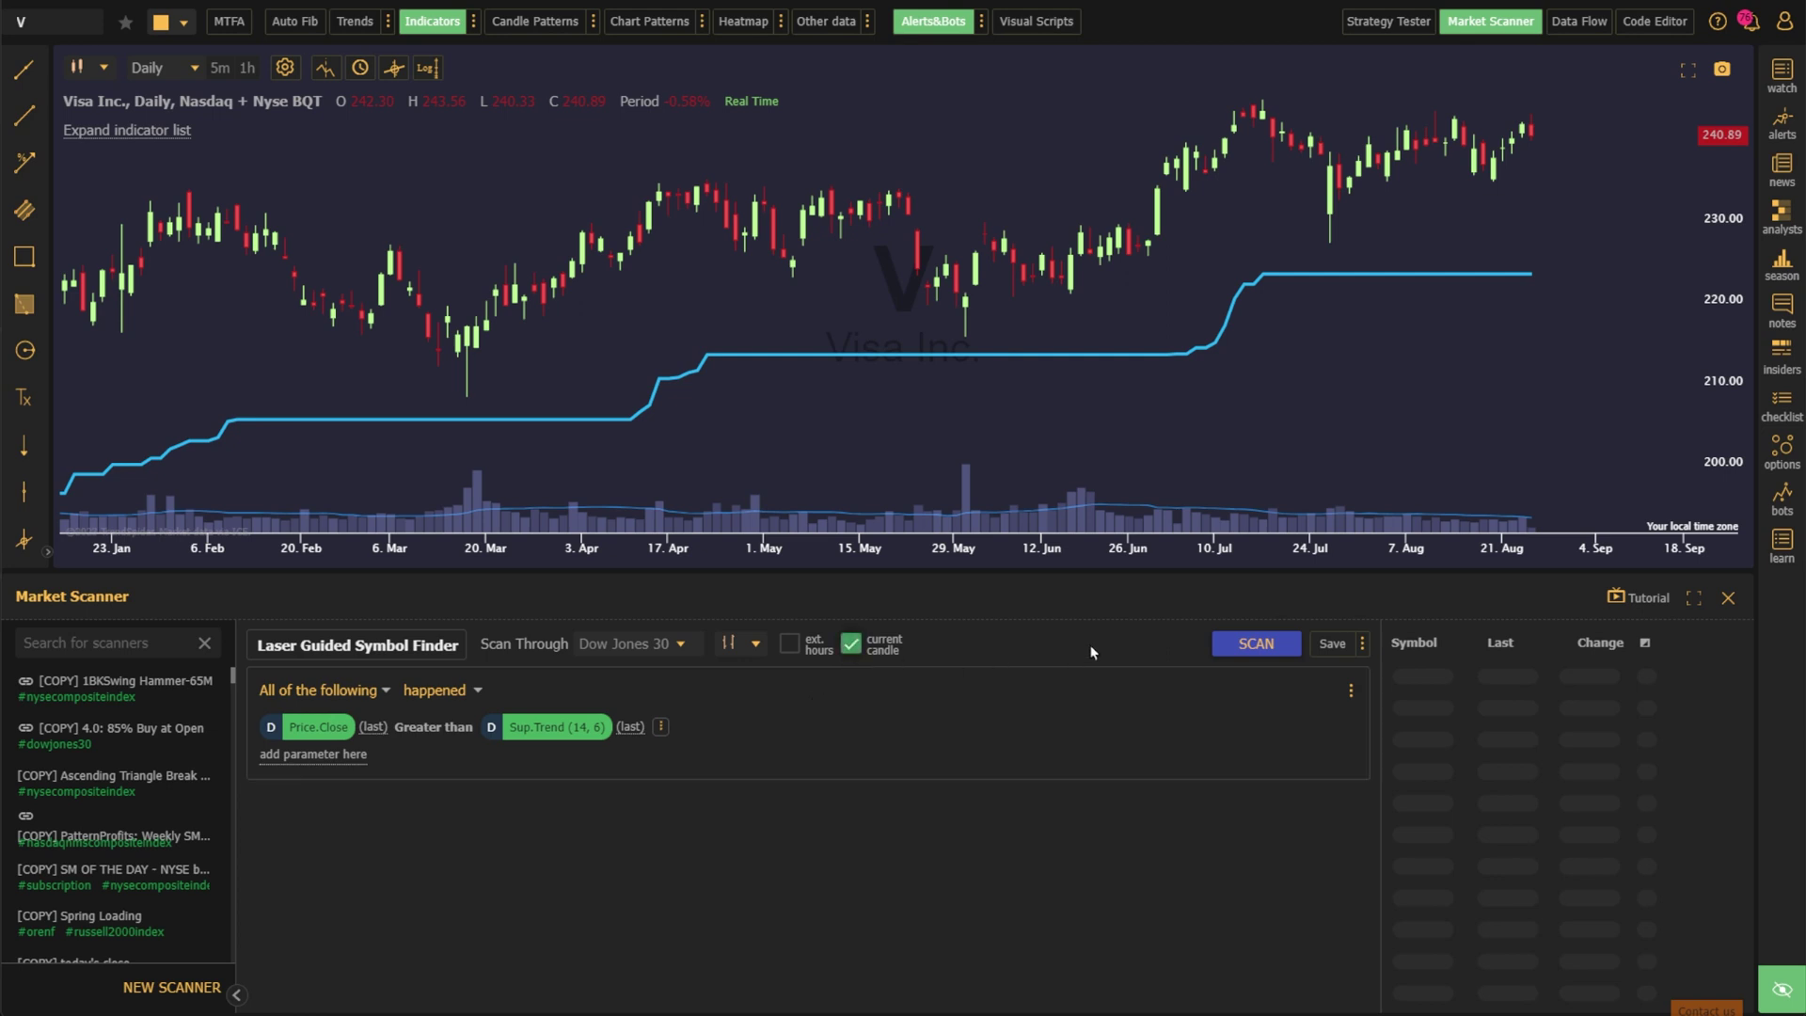
pyautogui.click(1251, 644)
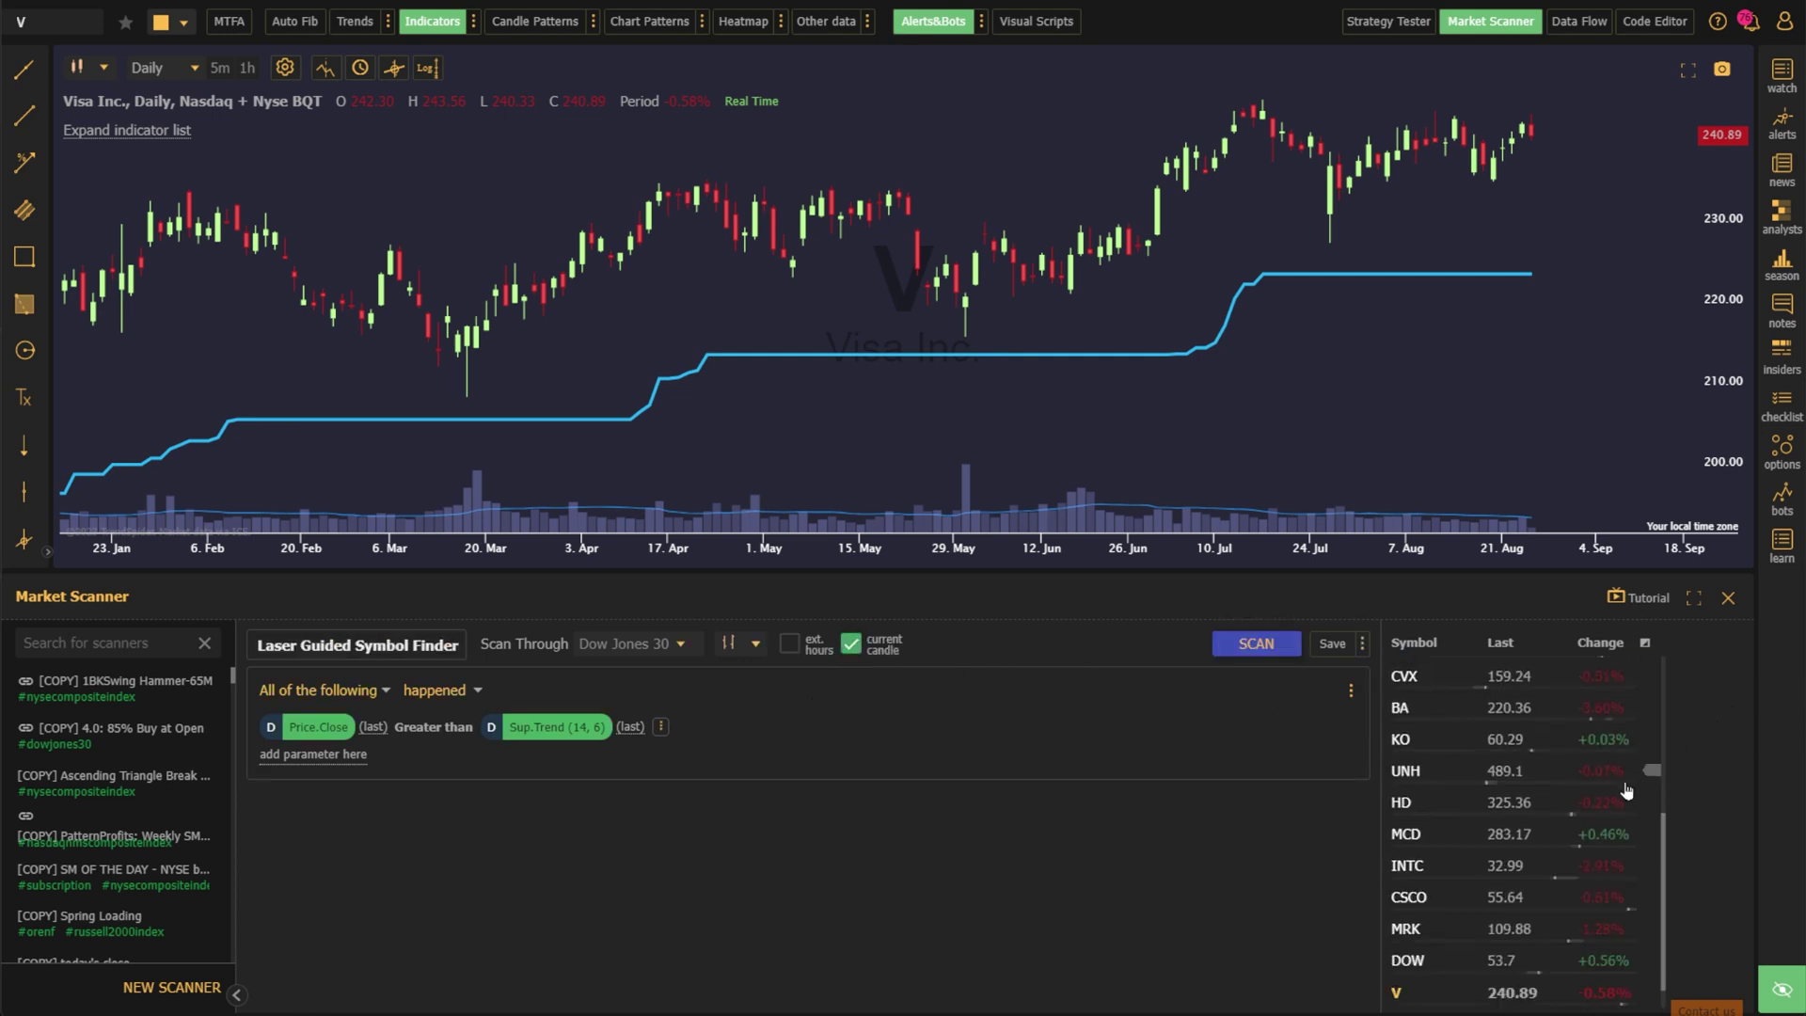
pyautogui.scroll(4, 1590, 715)
# - Browse the MSFT, CAT and AMGN results and start an alert on AMGN's Super Trend line
pyautogui.click(1582, 685)
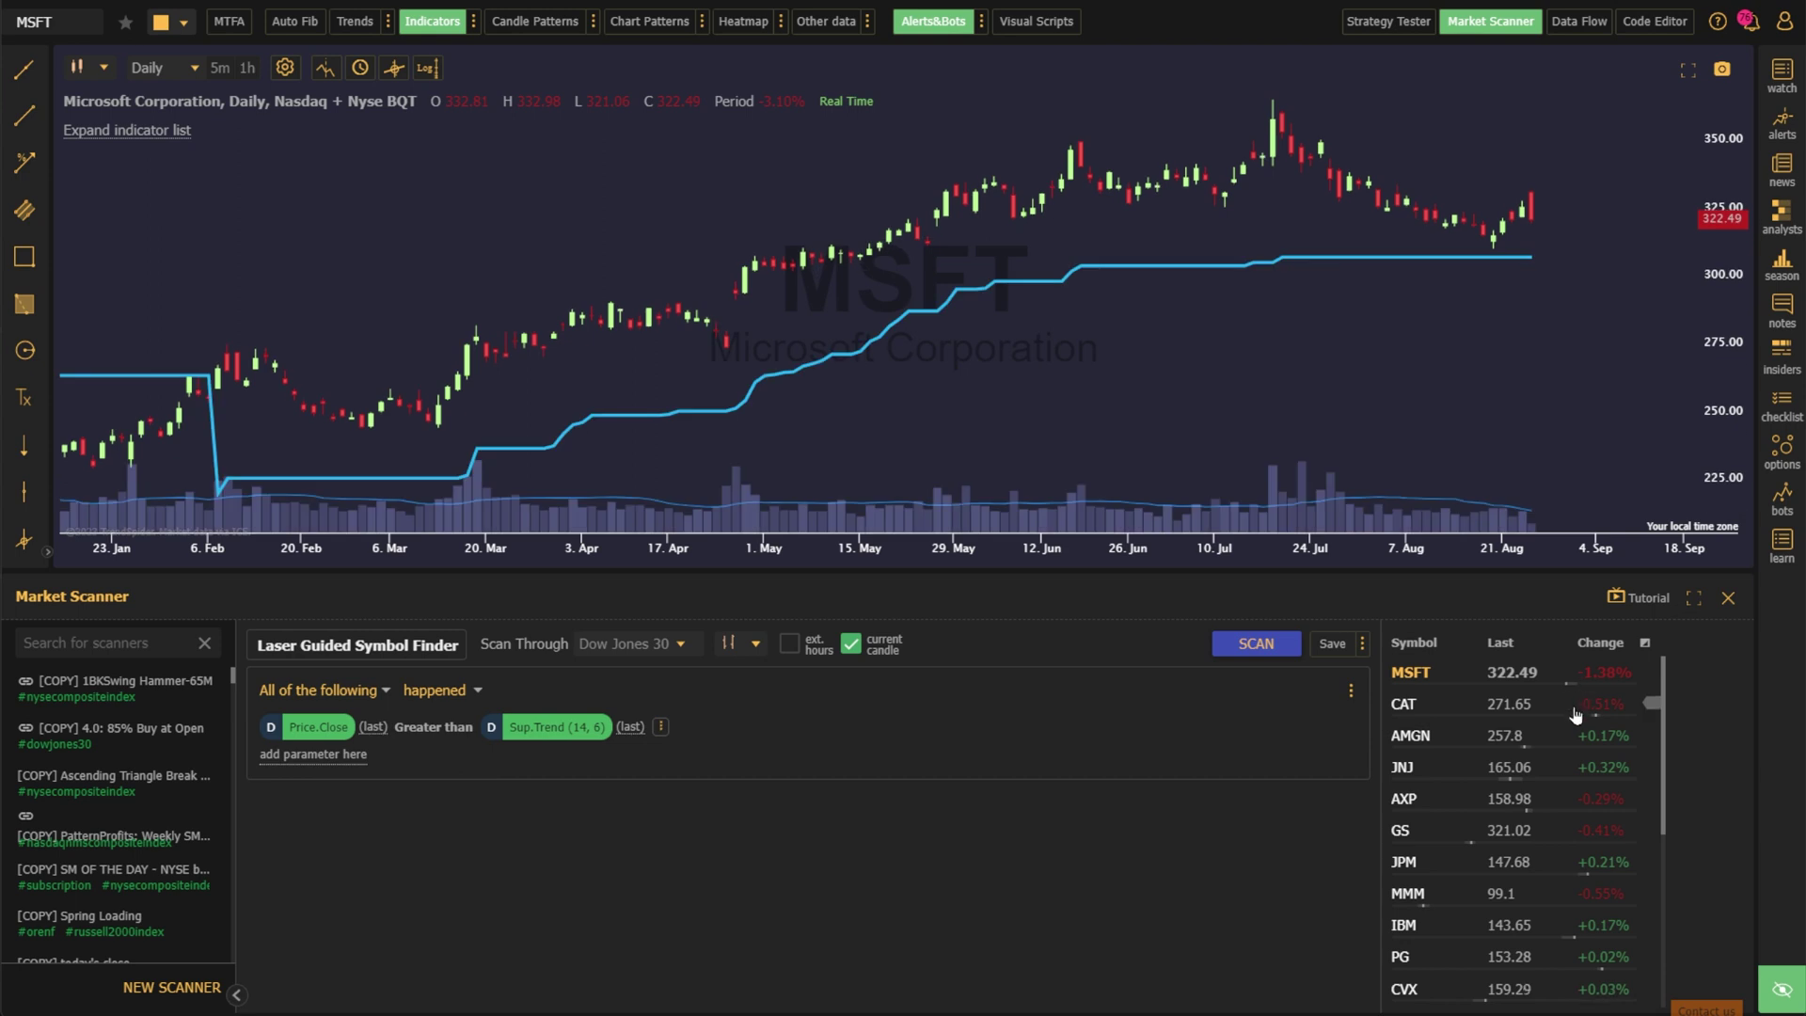
pyautogui.click(1576, 708)
pyautogui.click(1572, 737)
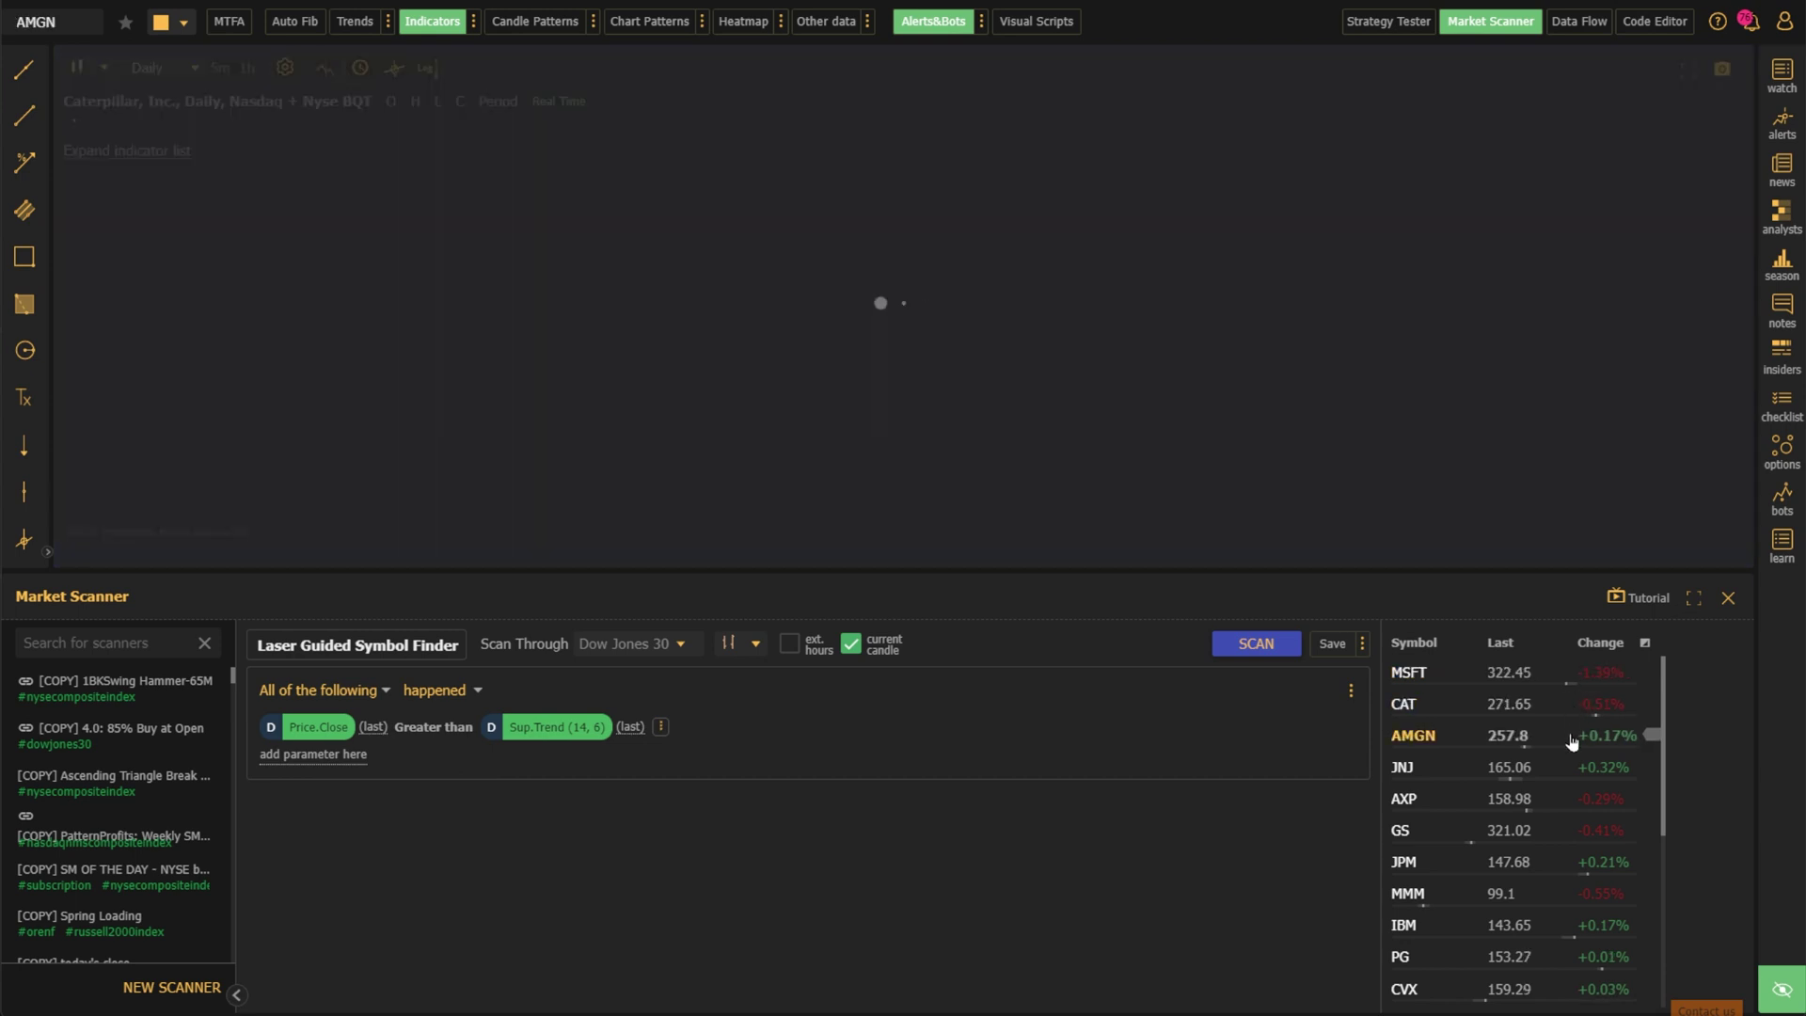
pyautogui.rightClick(1520, 362)
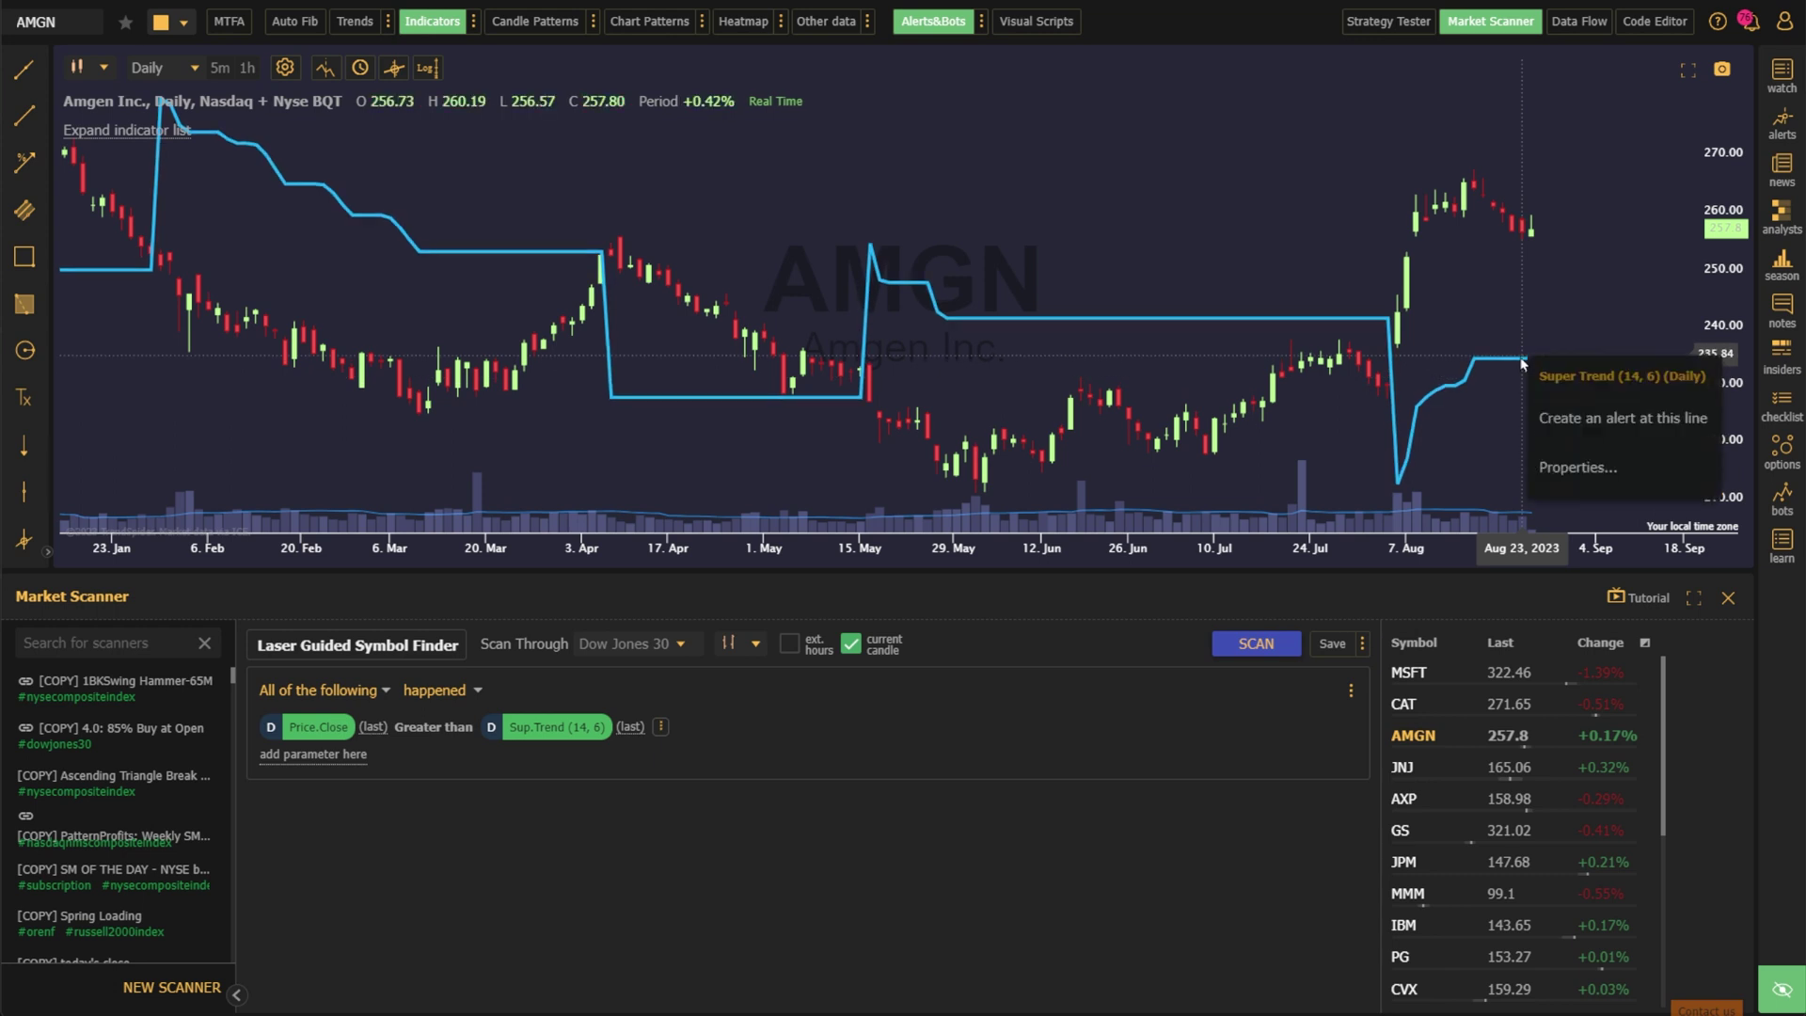
pyautogui.click(1588, 424)
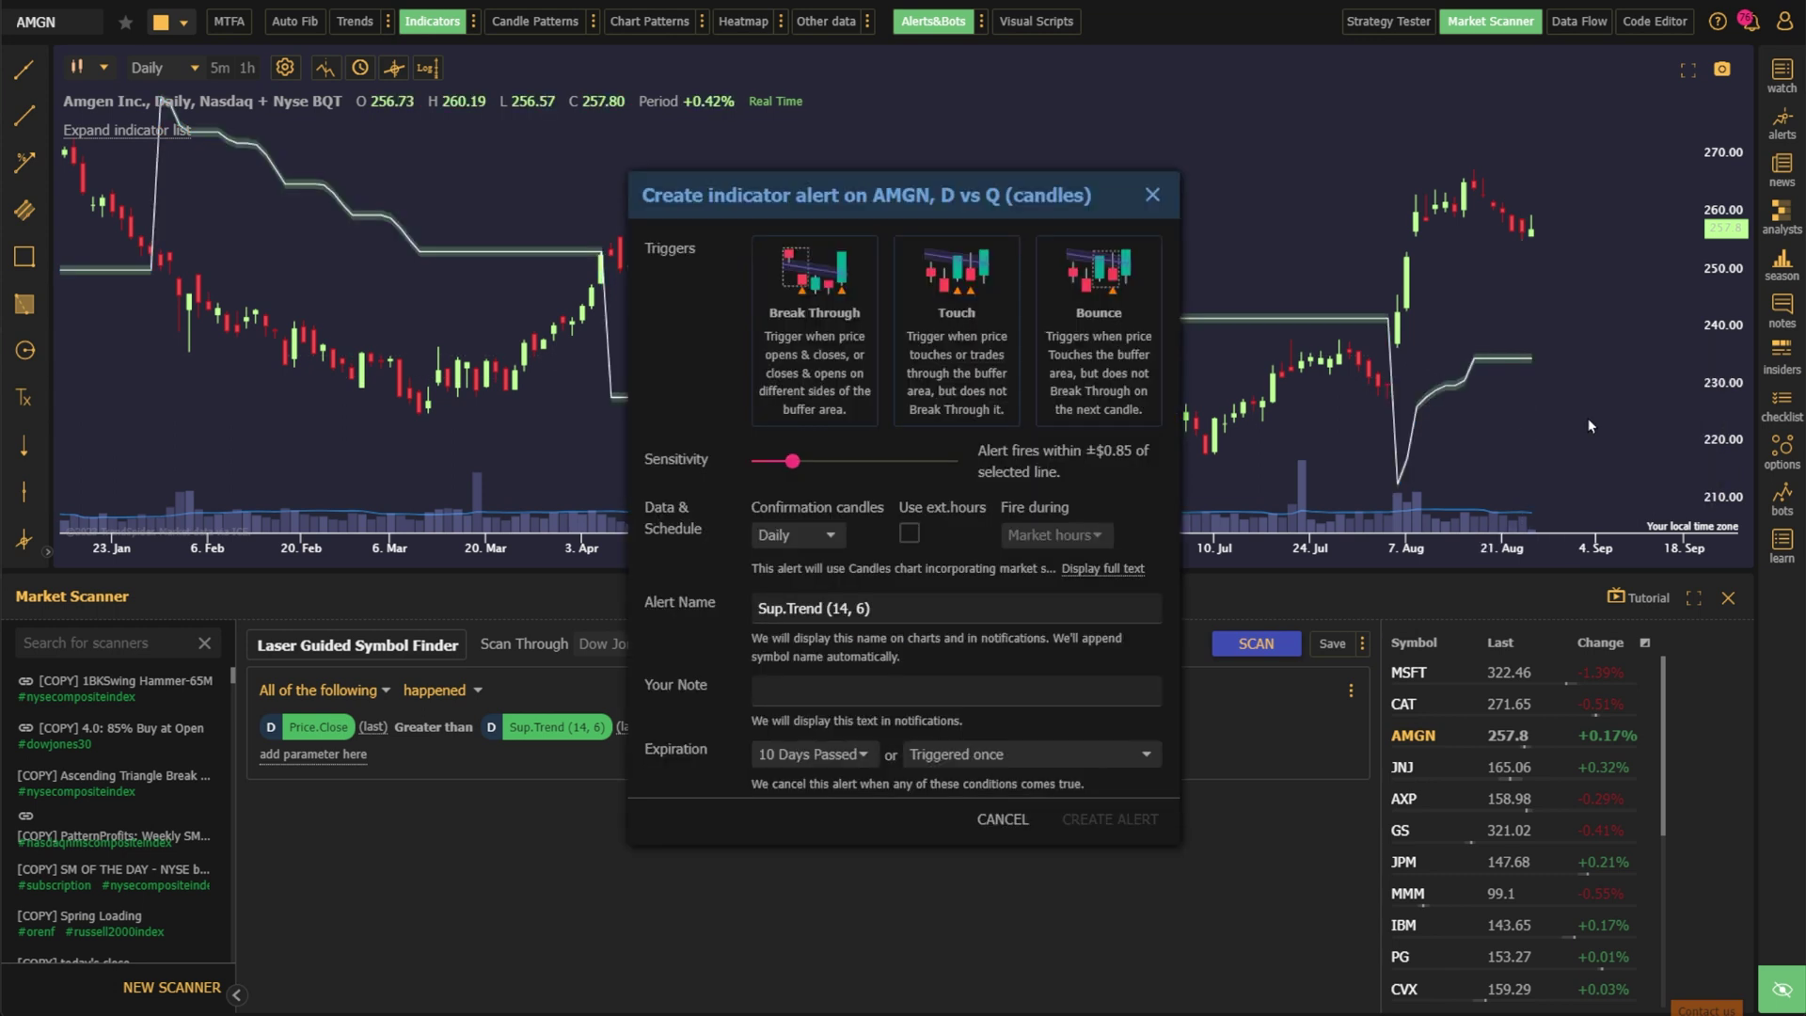
# - Create a Break Through alert with sensitivity 0, 10 min confirmation candles, expiring after 7 triggers
pyautogui.click(777, 337)
pyautogui.moveTo(793, 461); pyautogui.dragTo(720, 467)
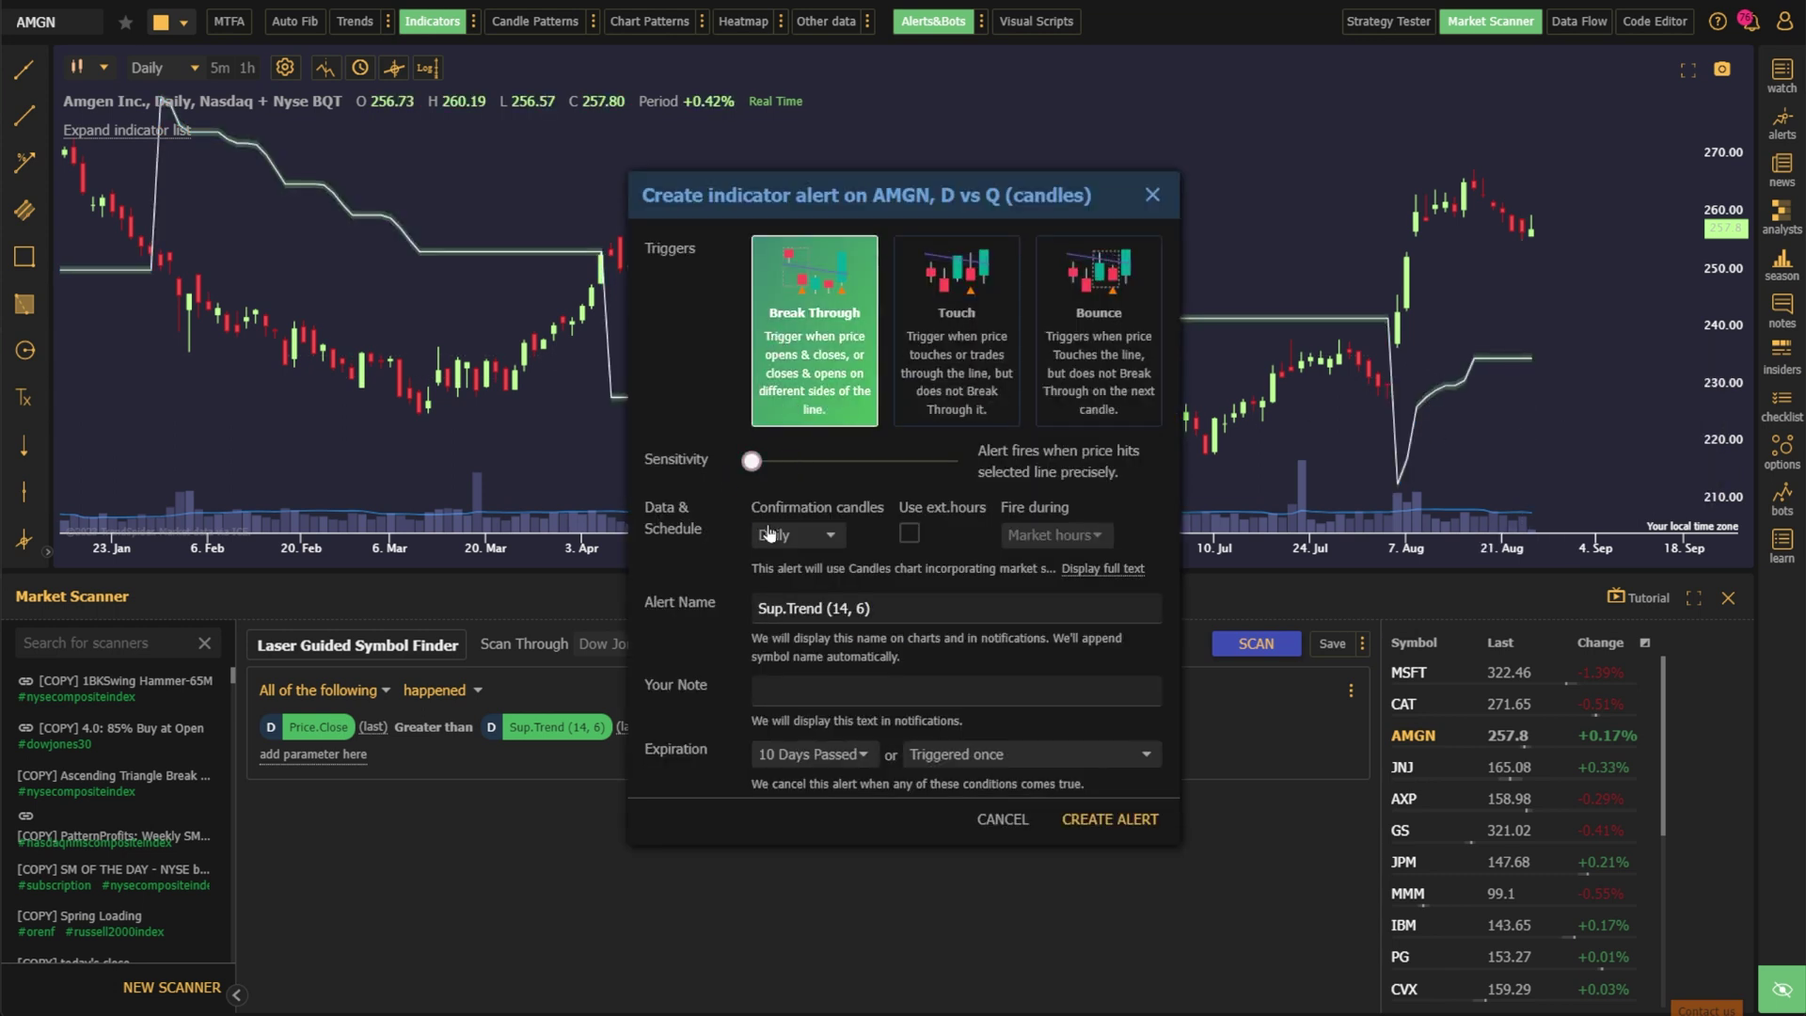
pyautogui.click(807, 536)
pyautogui.scroll(5, 809, 550)
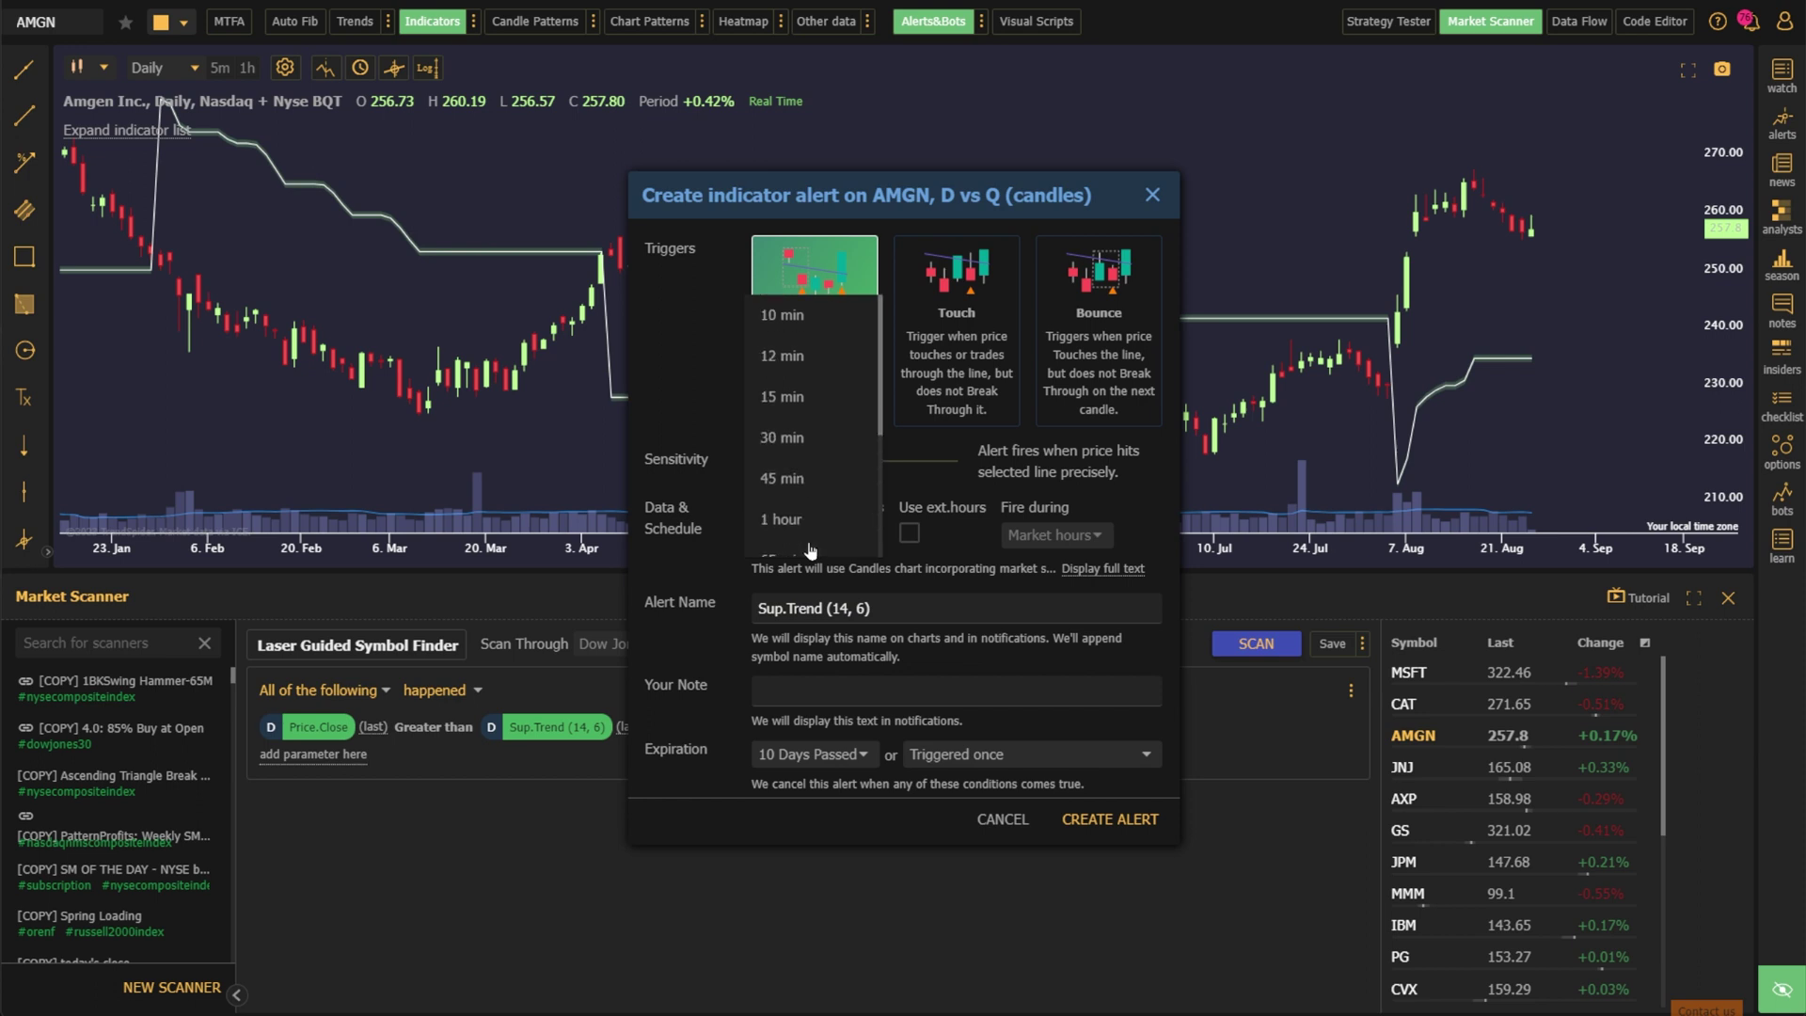
pyautogui.click(814, 320)
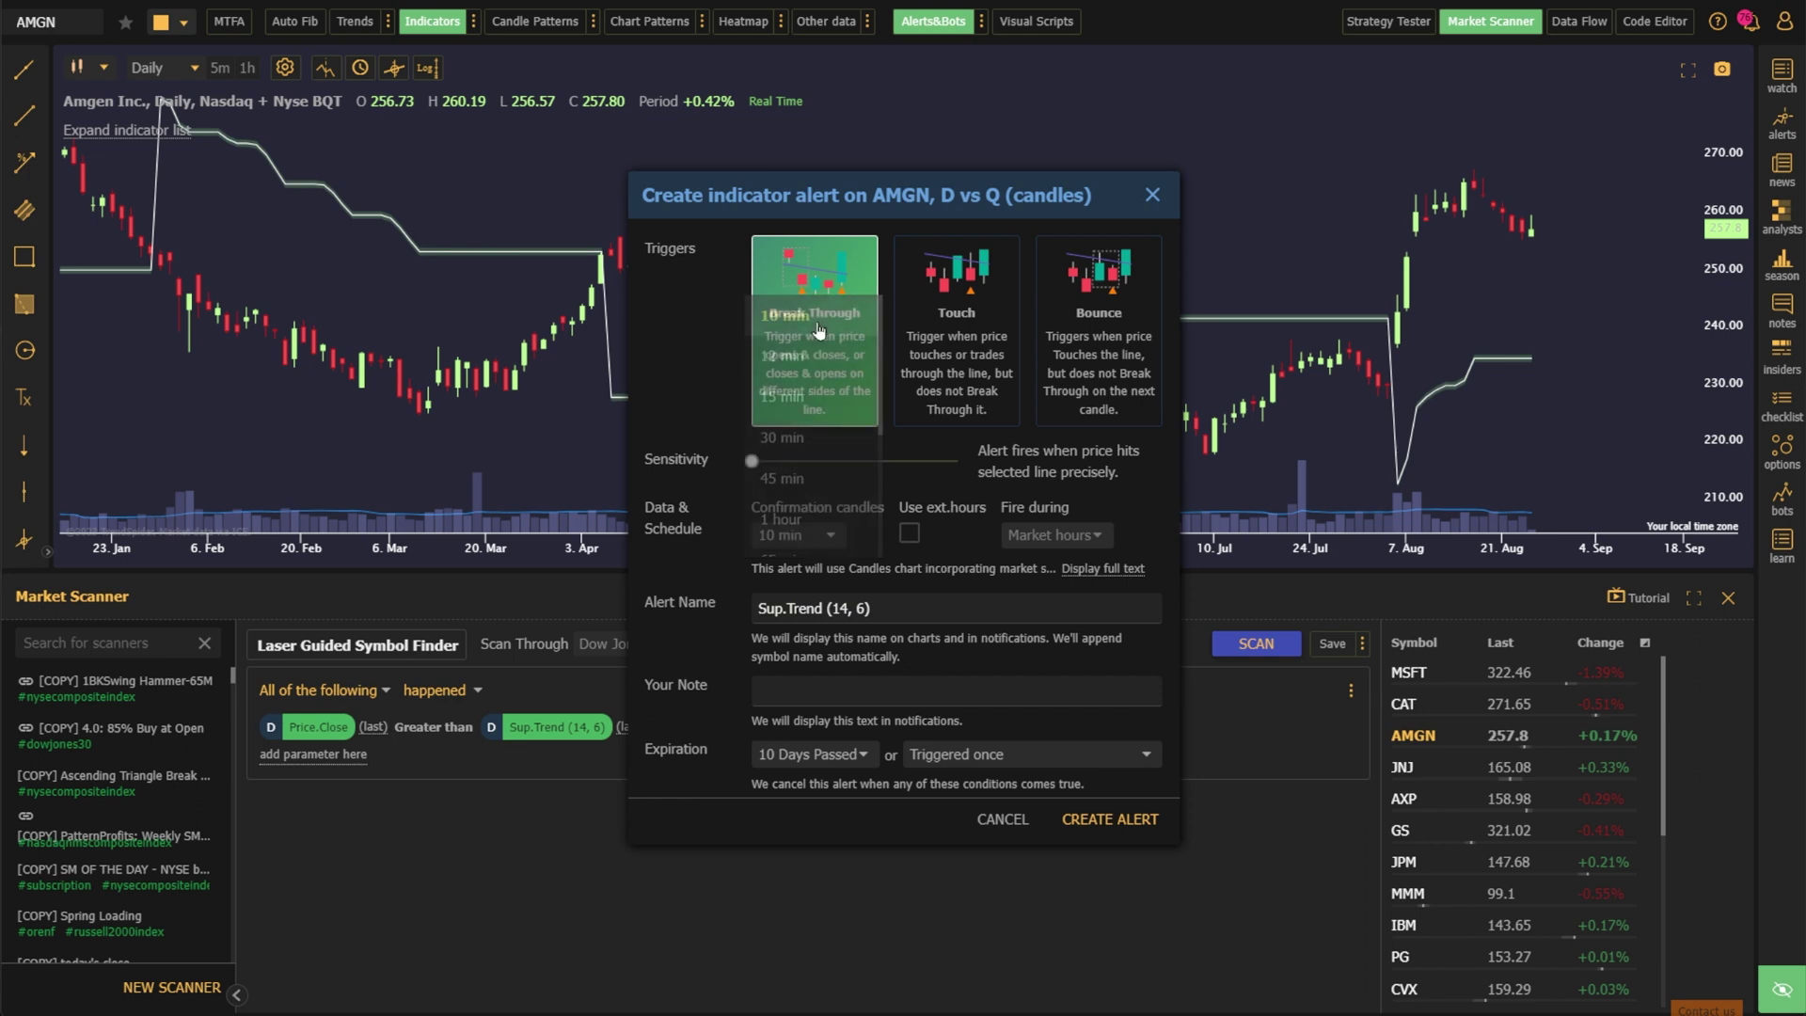
pyautogui.click(1032, 759)
pyautogui.click(1012, 815)
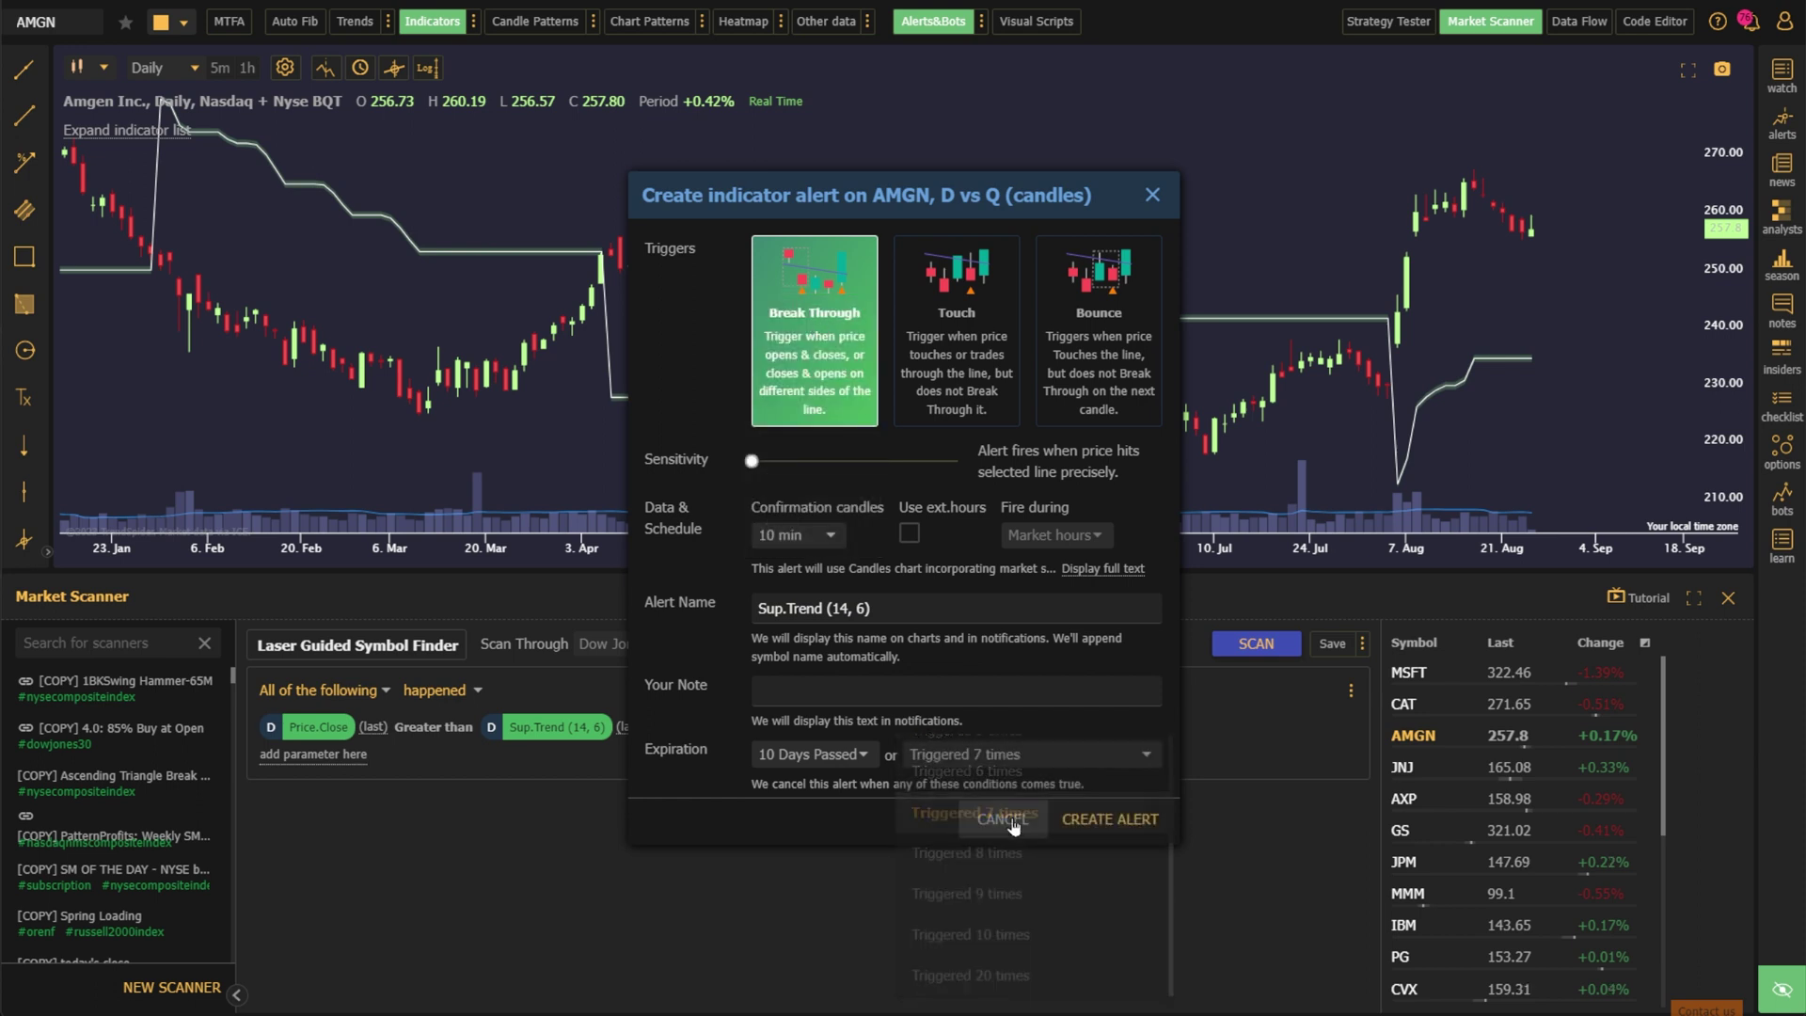
pyautogui.click(1106, 819)
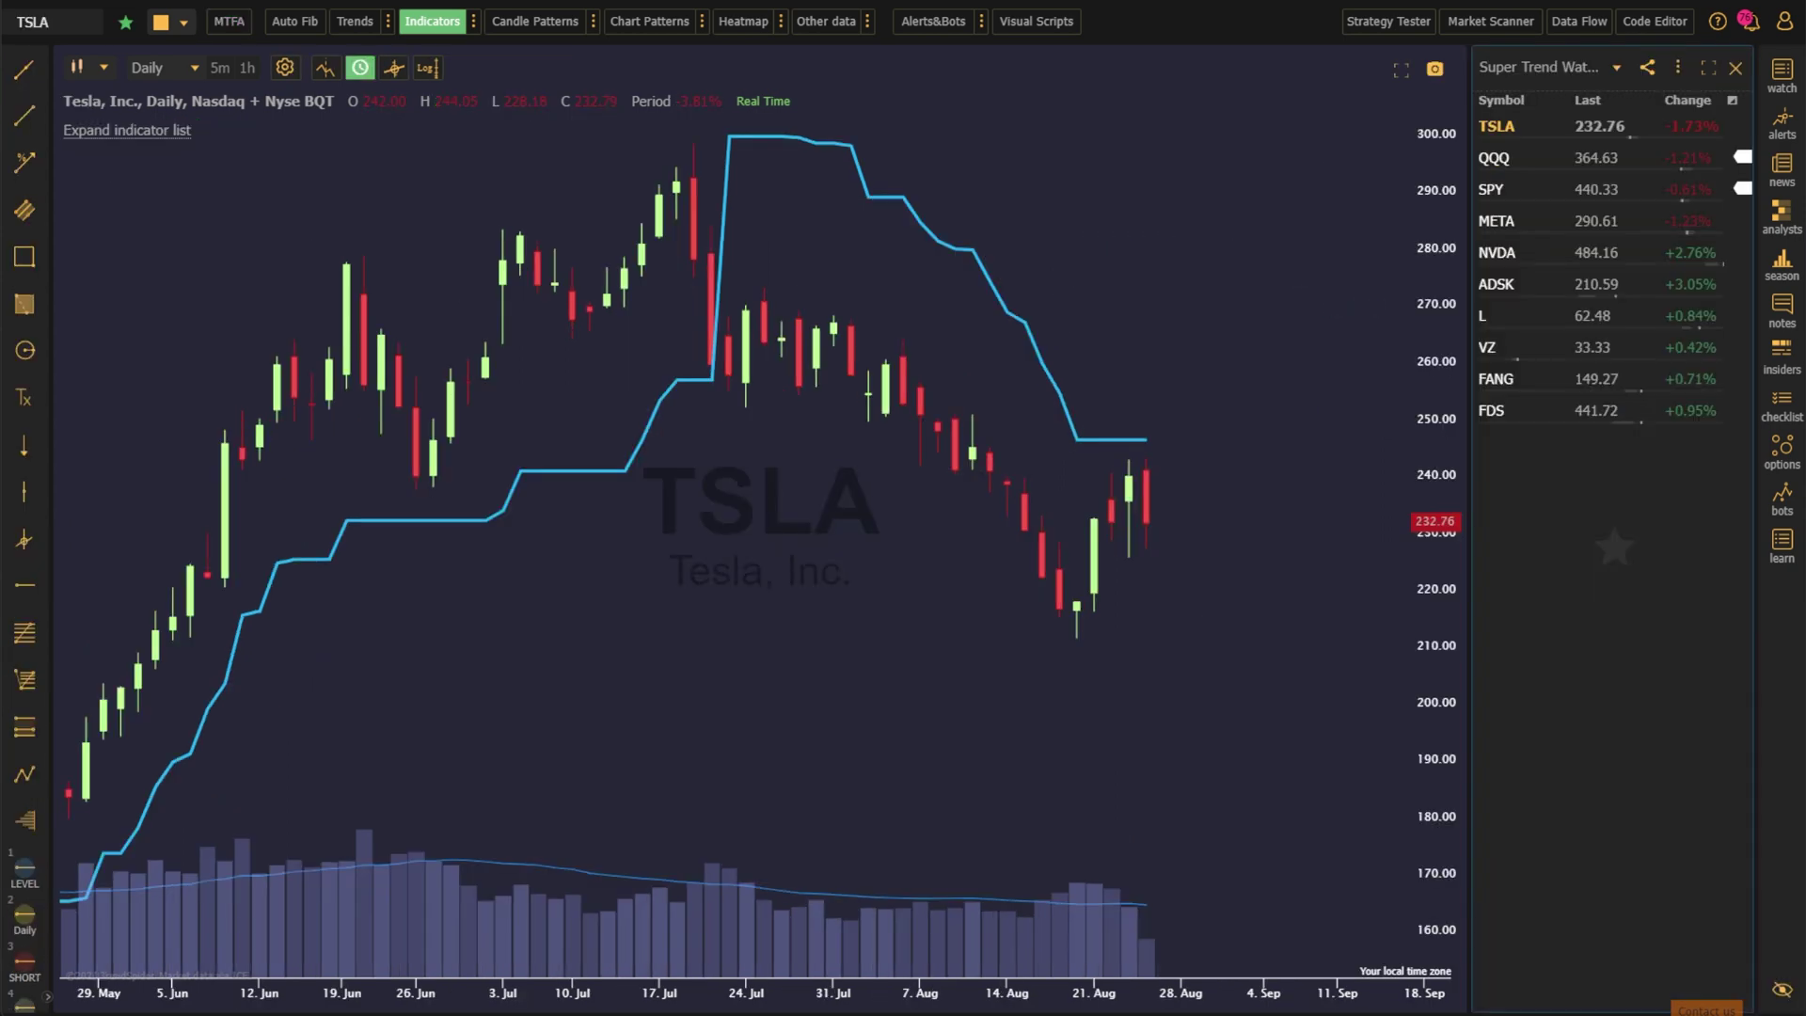
# - Find and view the saved Super Trend Alignment script, then close Visual Scripts
pyautogui.click(1046, 26)
pyautogui.click(482, 285)
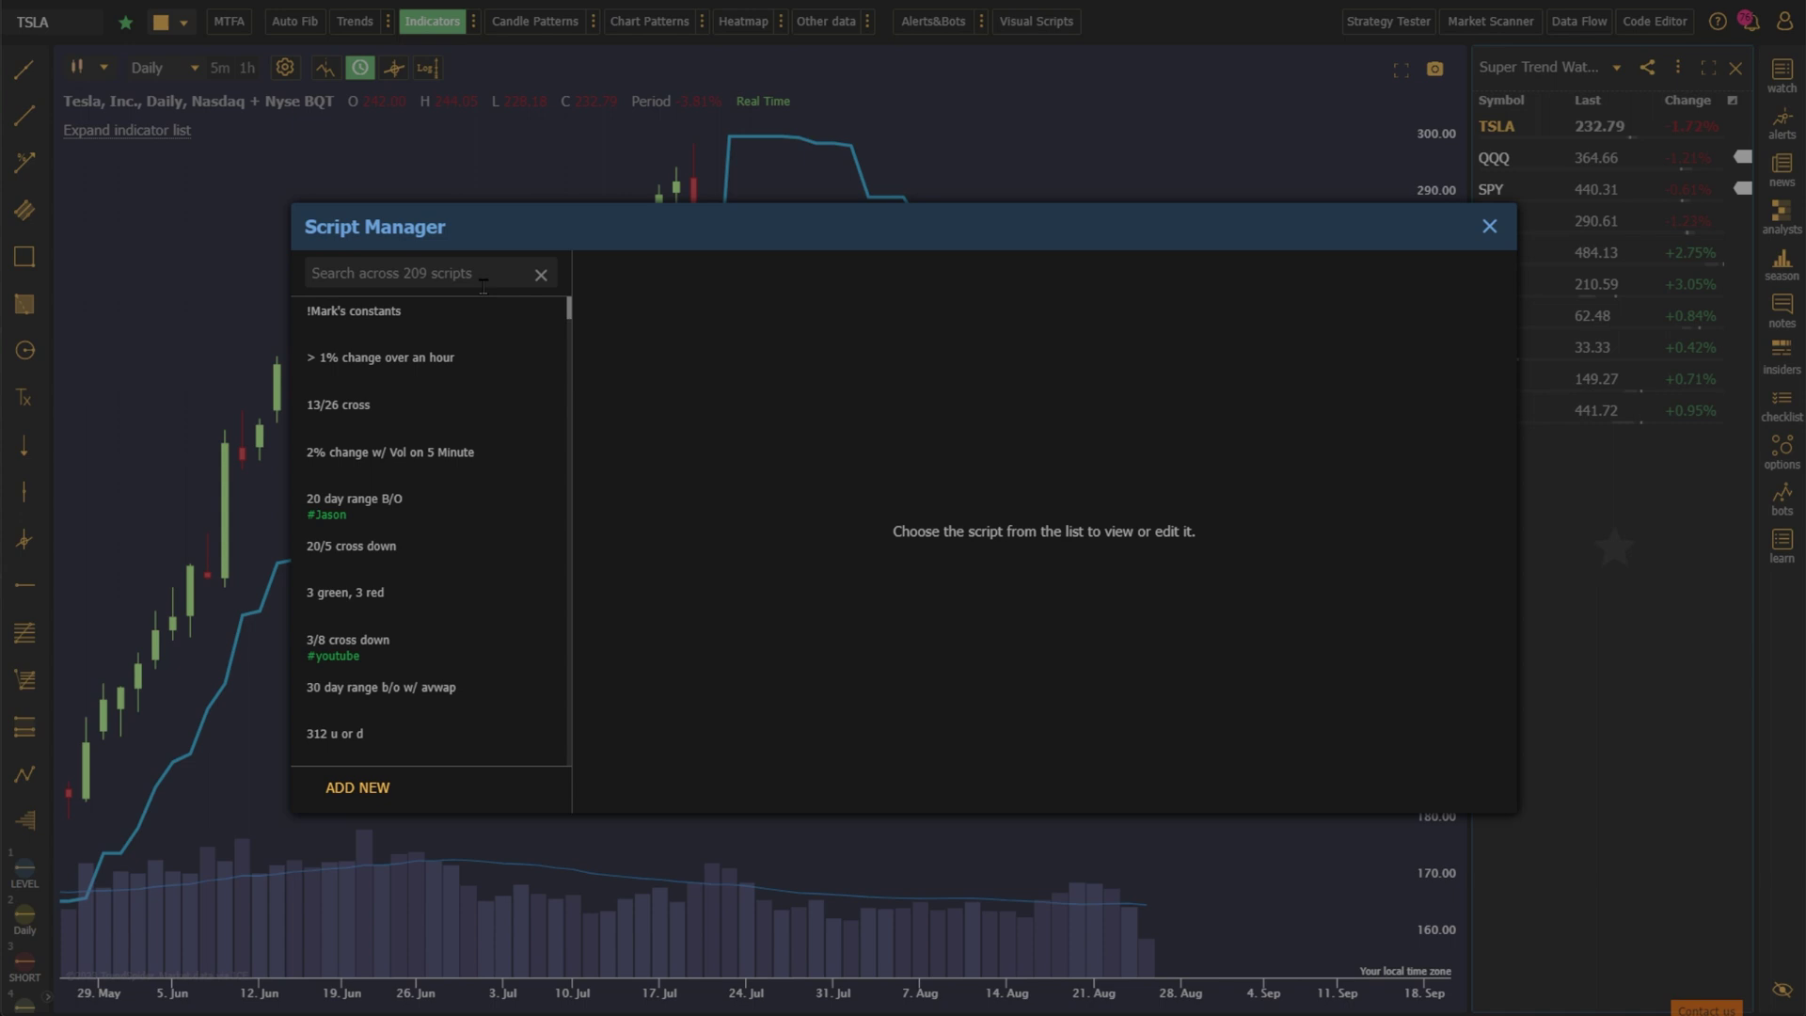
pyautogui.write('super')
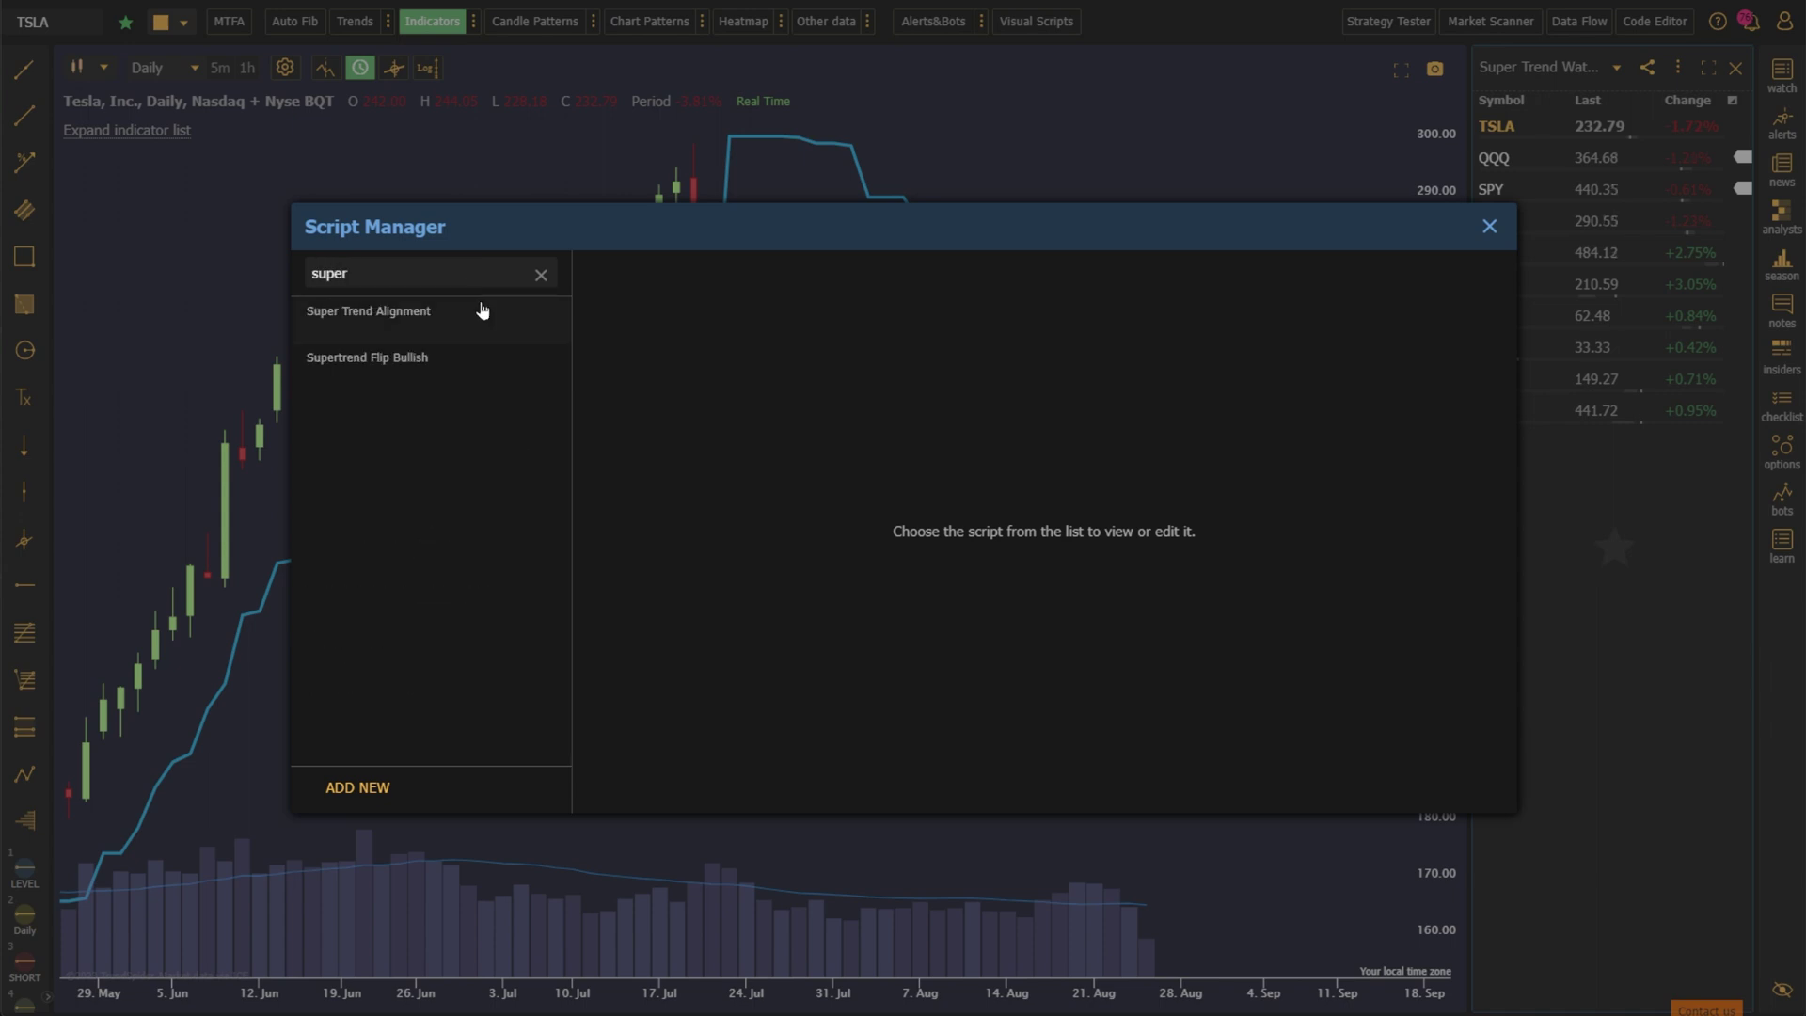
pyautogui.click(482, 311)
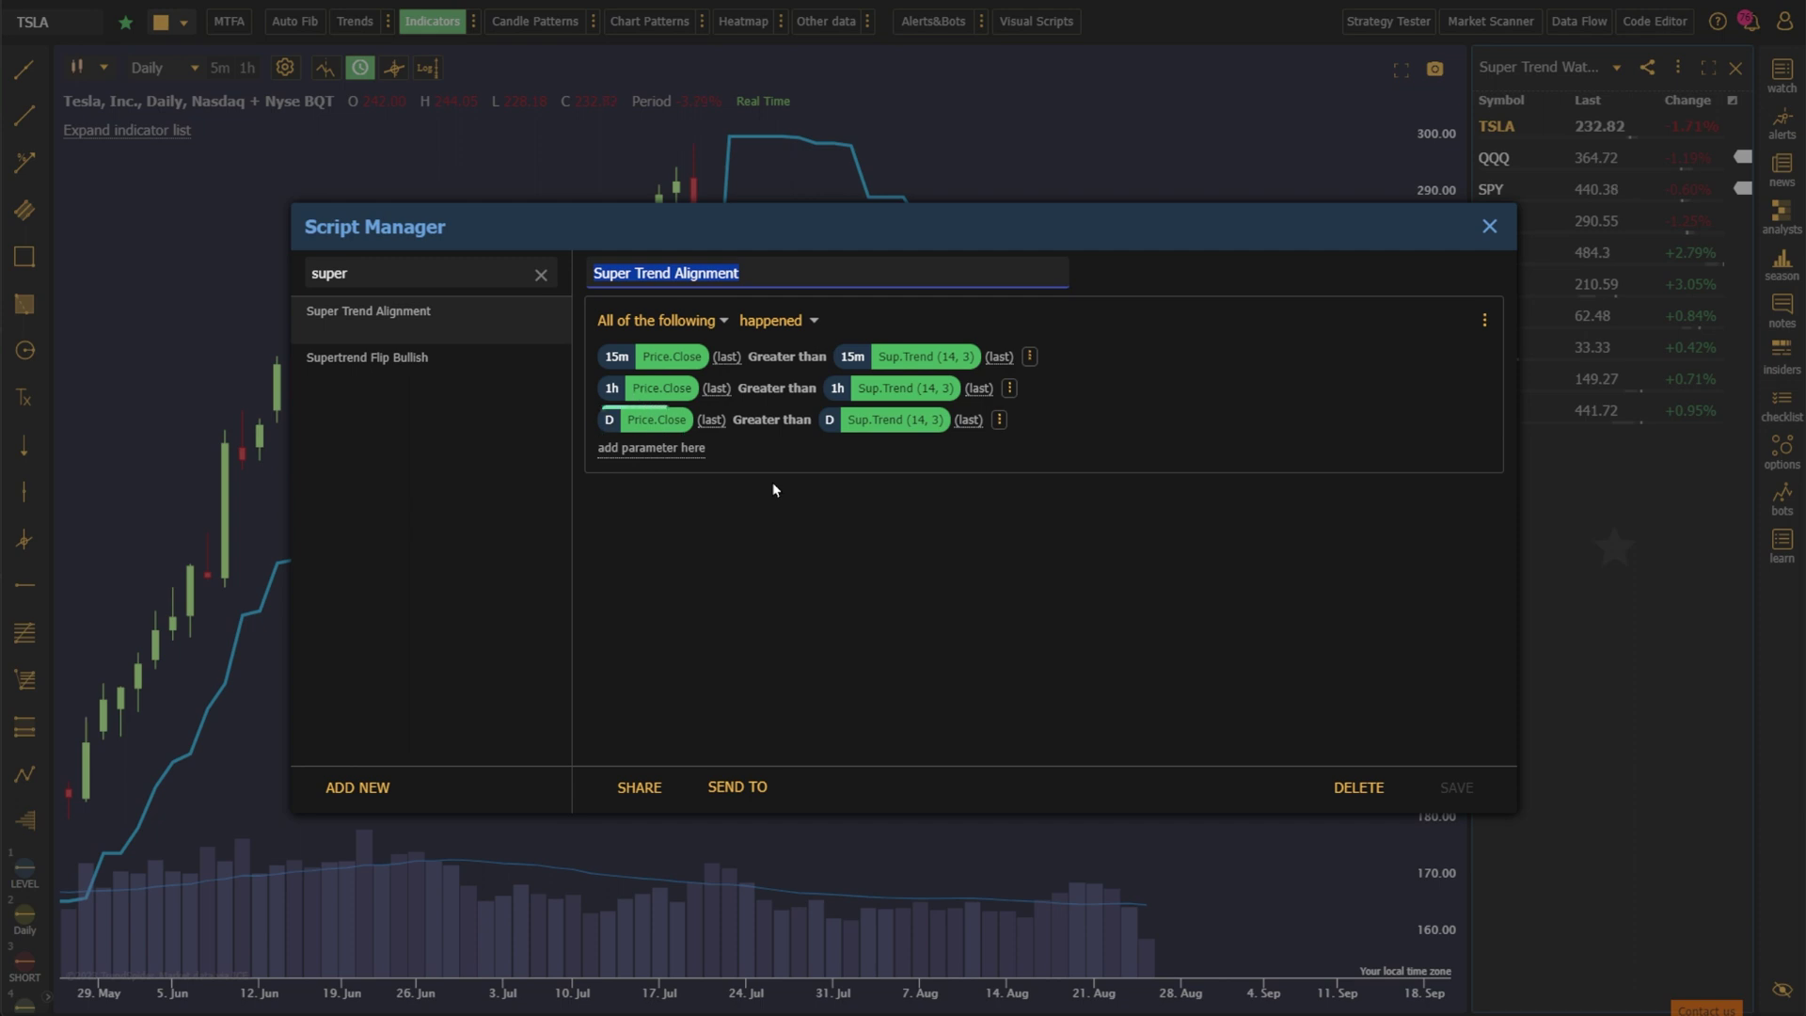
pyautogui.click(1489, 226)
# - Add a Smart Checklist to the visible column running the Super Trend Alignment script
pyautogui.click(1782, 403)
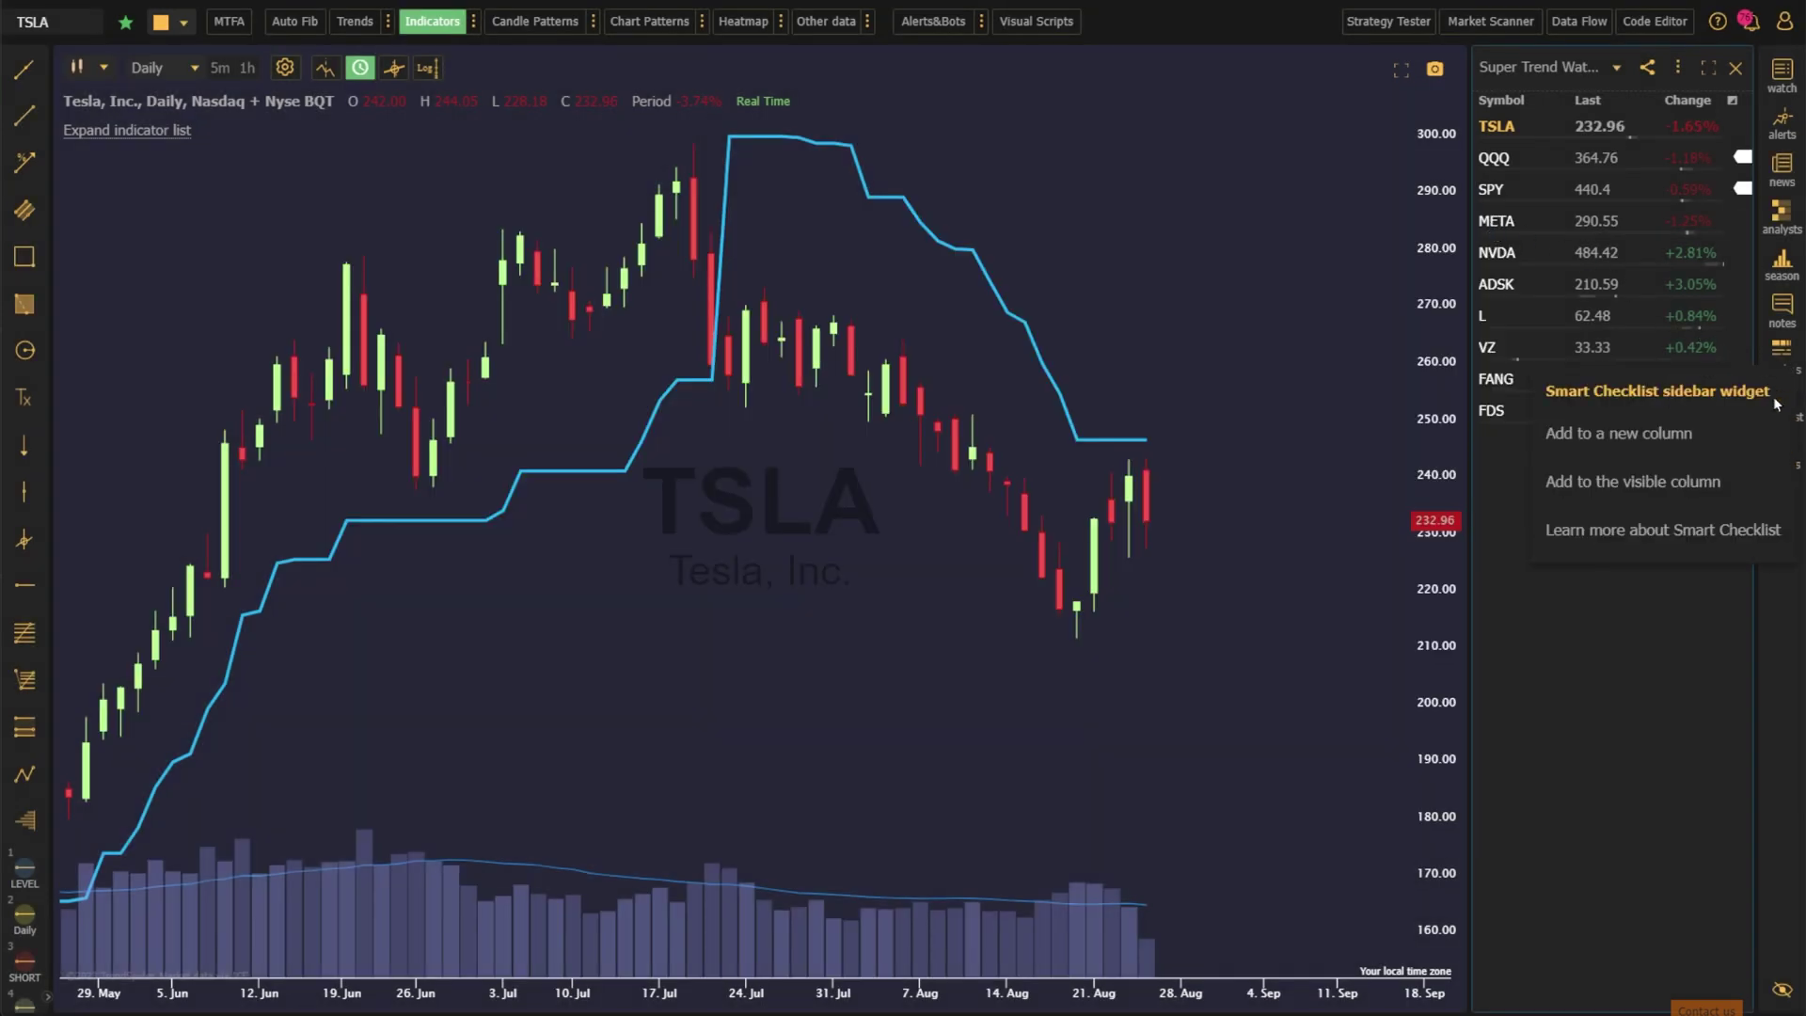
pyautogui.click(1599, 476)
pyautogui.click(1564, 555)
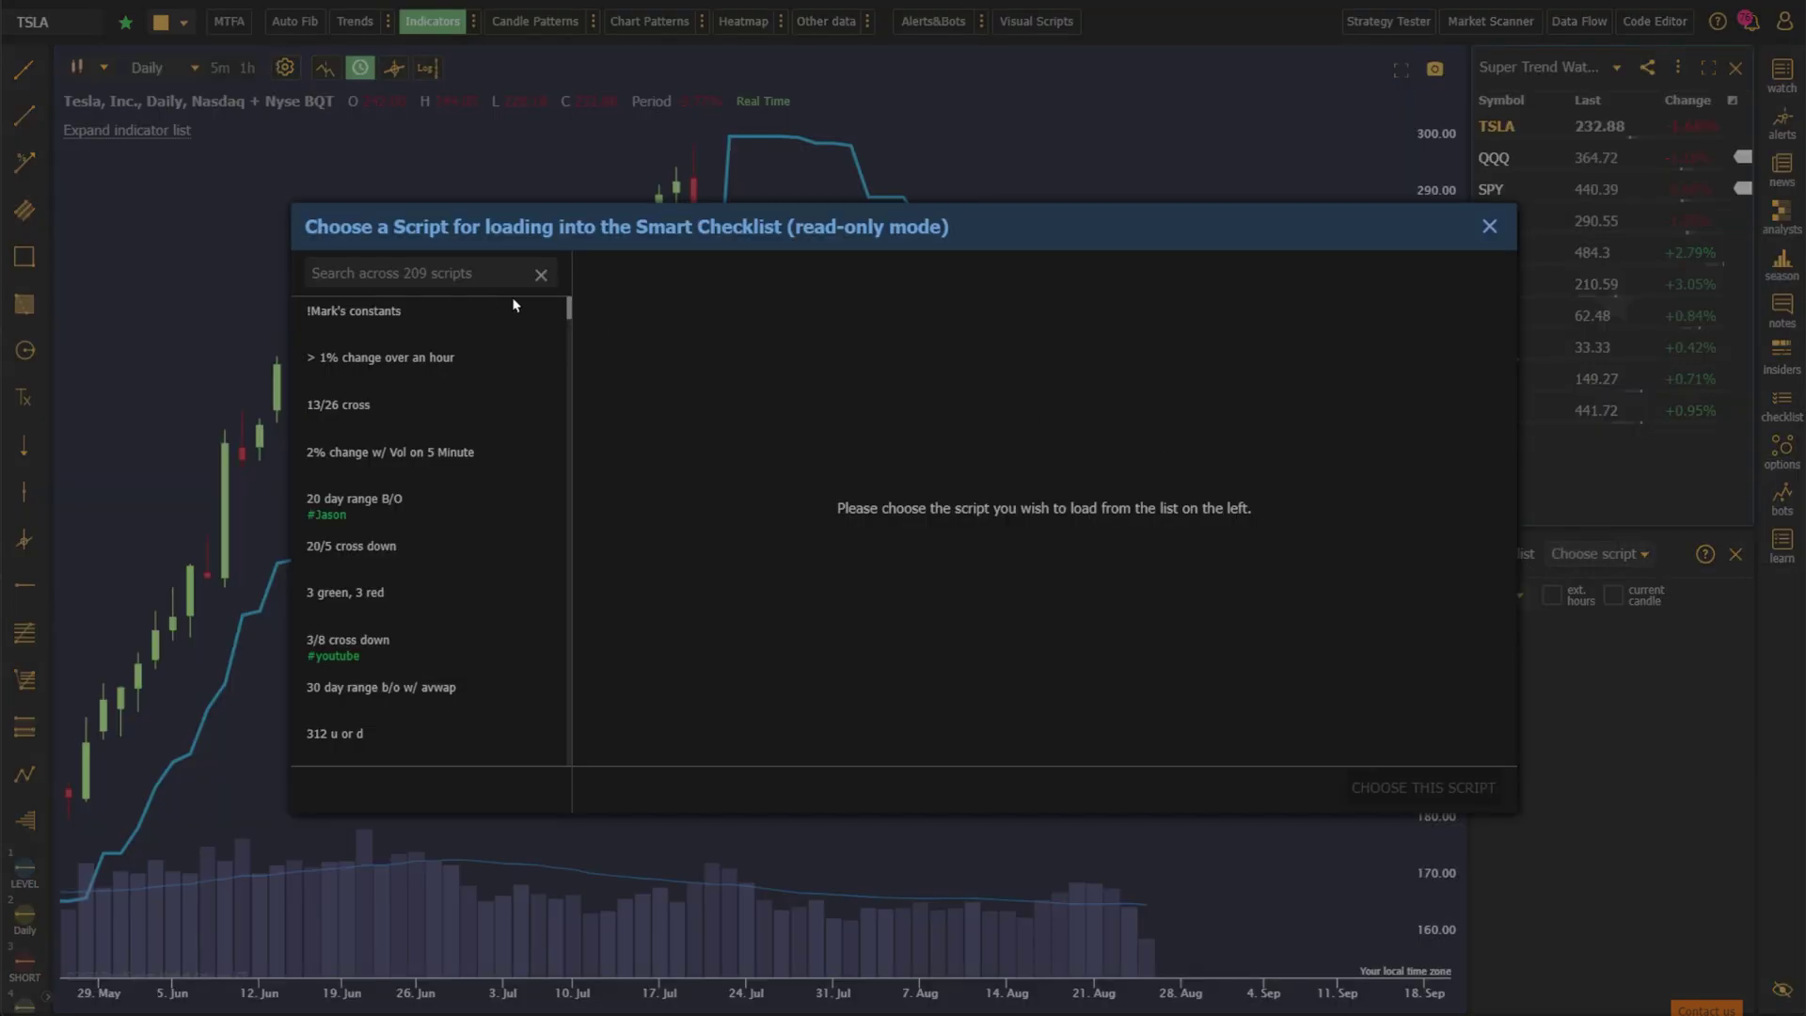
pyautogui.write('super')
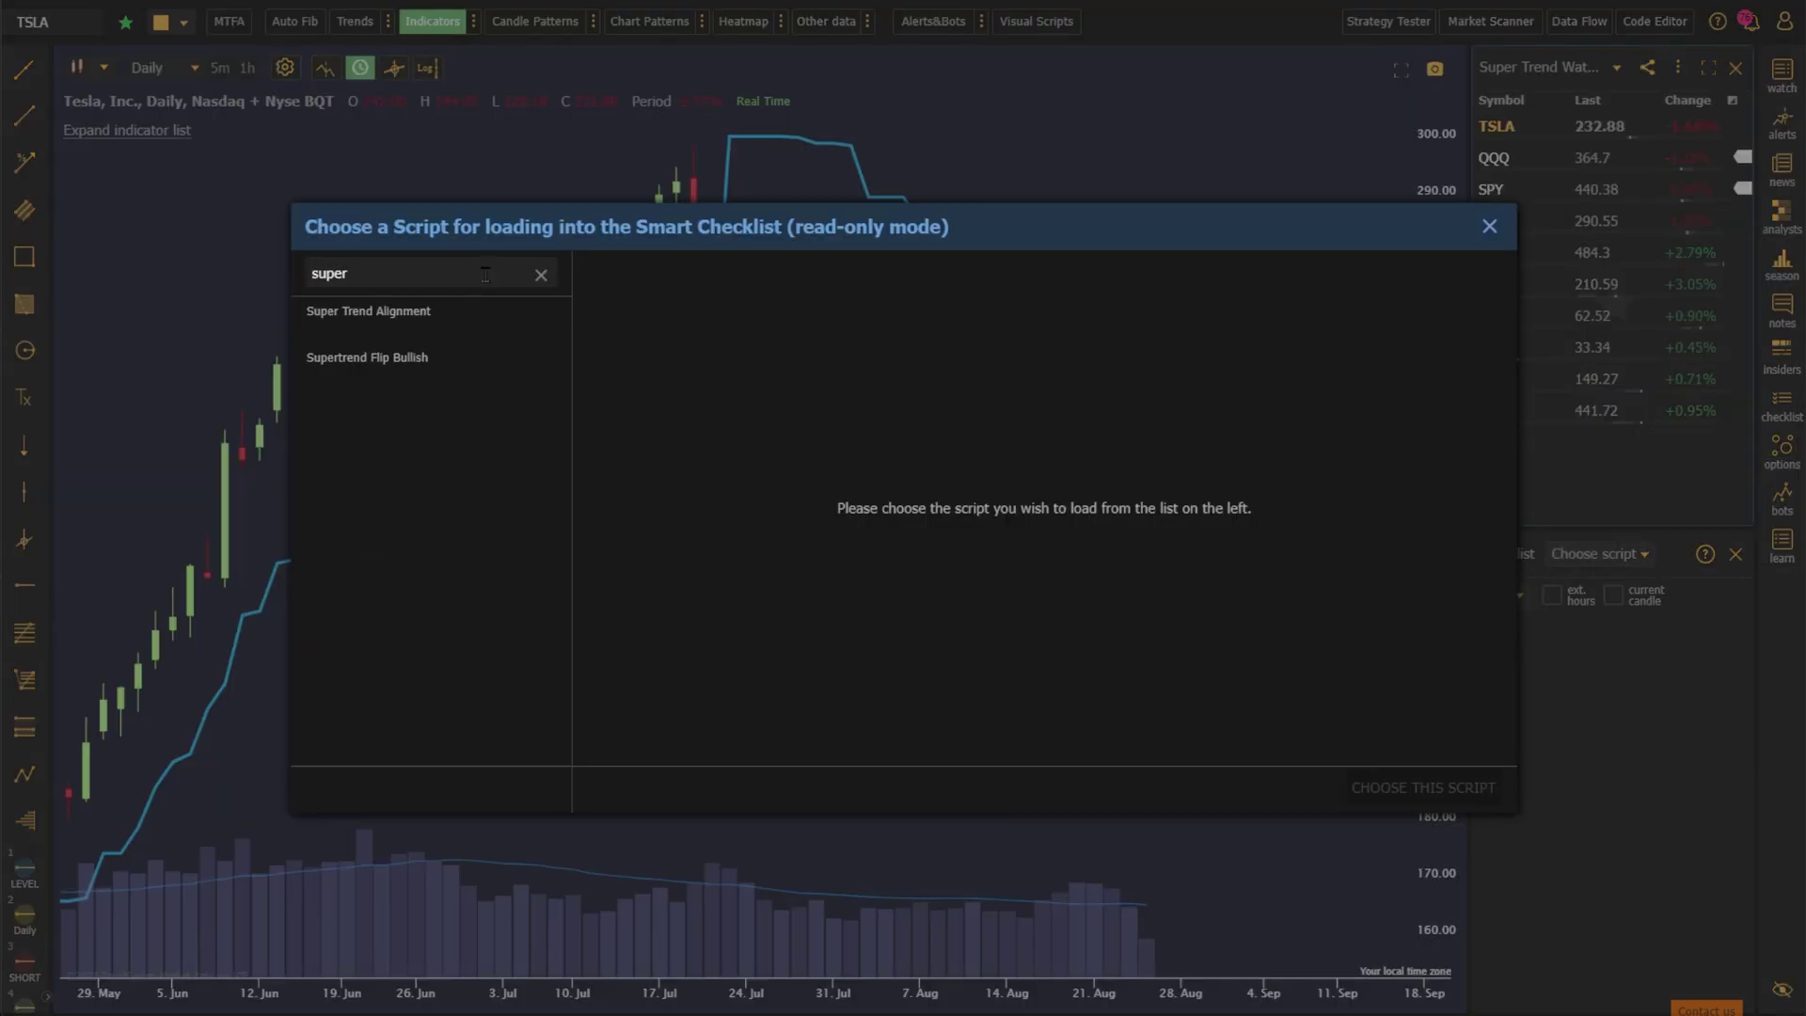
pyautogui.click(486, 318)
pyautogui.click(1425, 788)
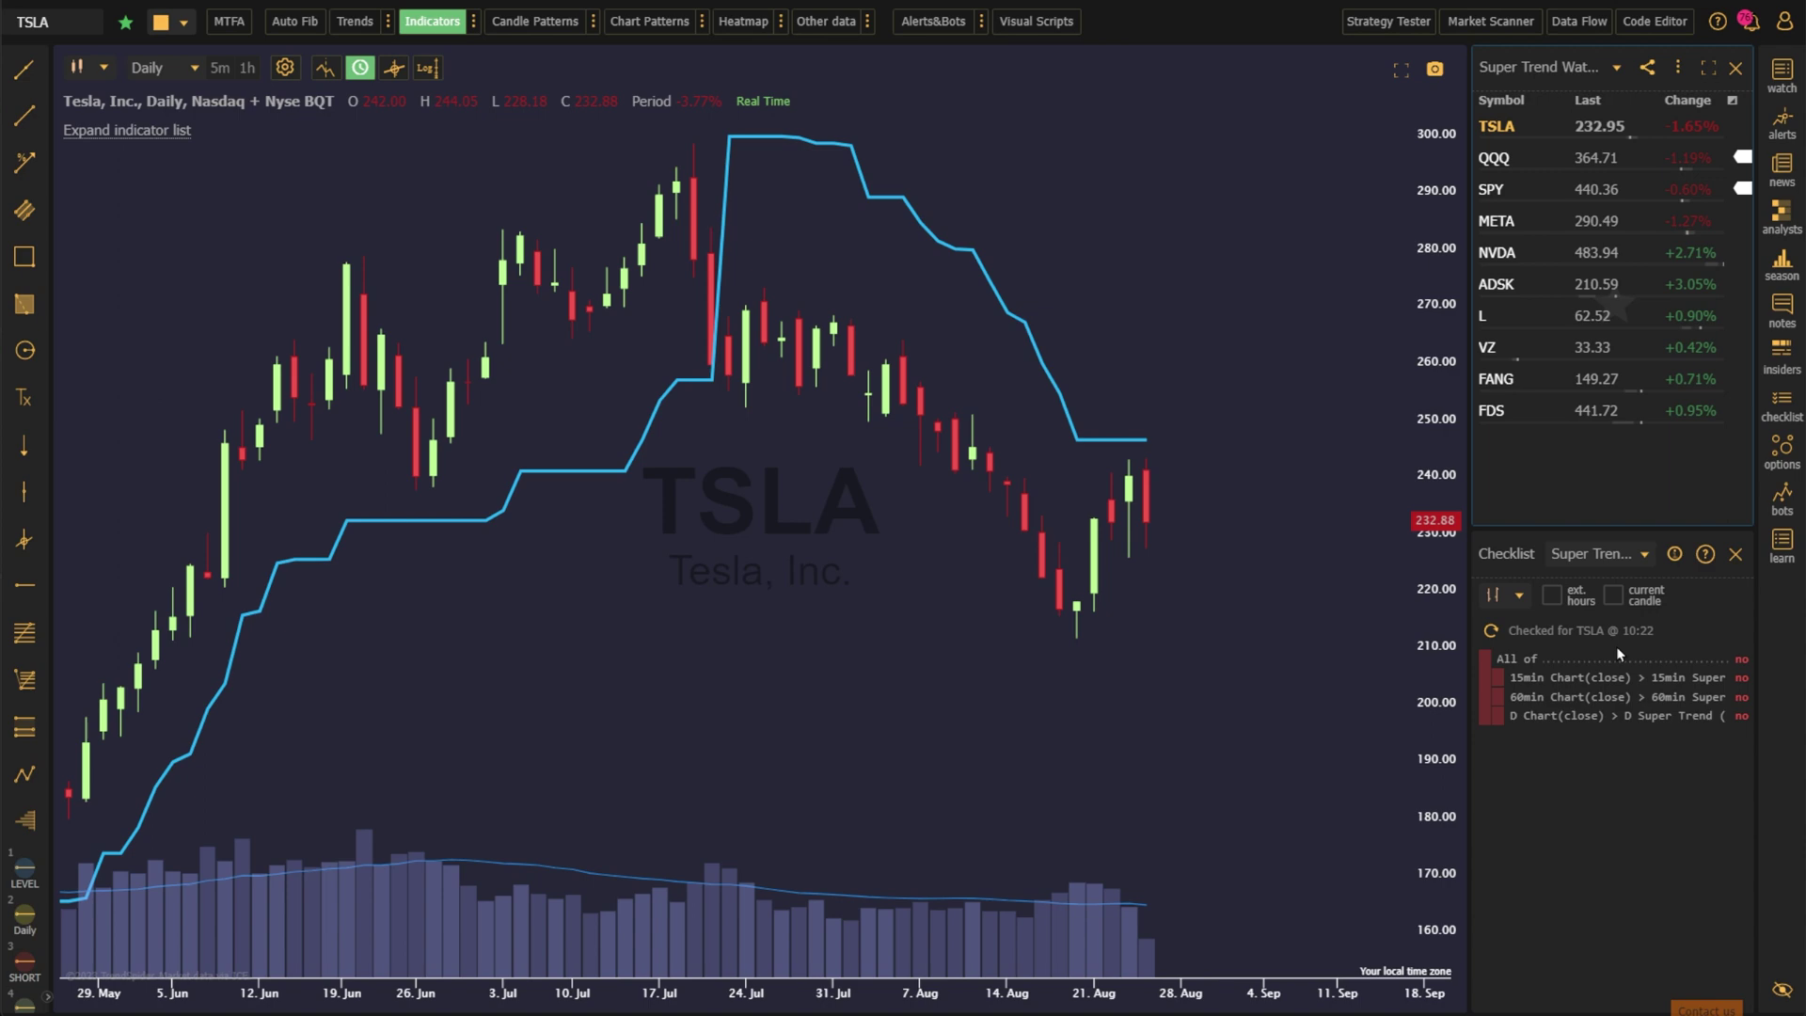
# - Check QQQ, SPY, META, NVDA, ADSK and Loews (L) against the checklist
pyautogui.click(1536, 158)
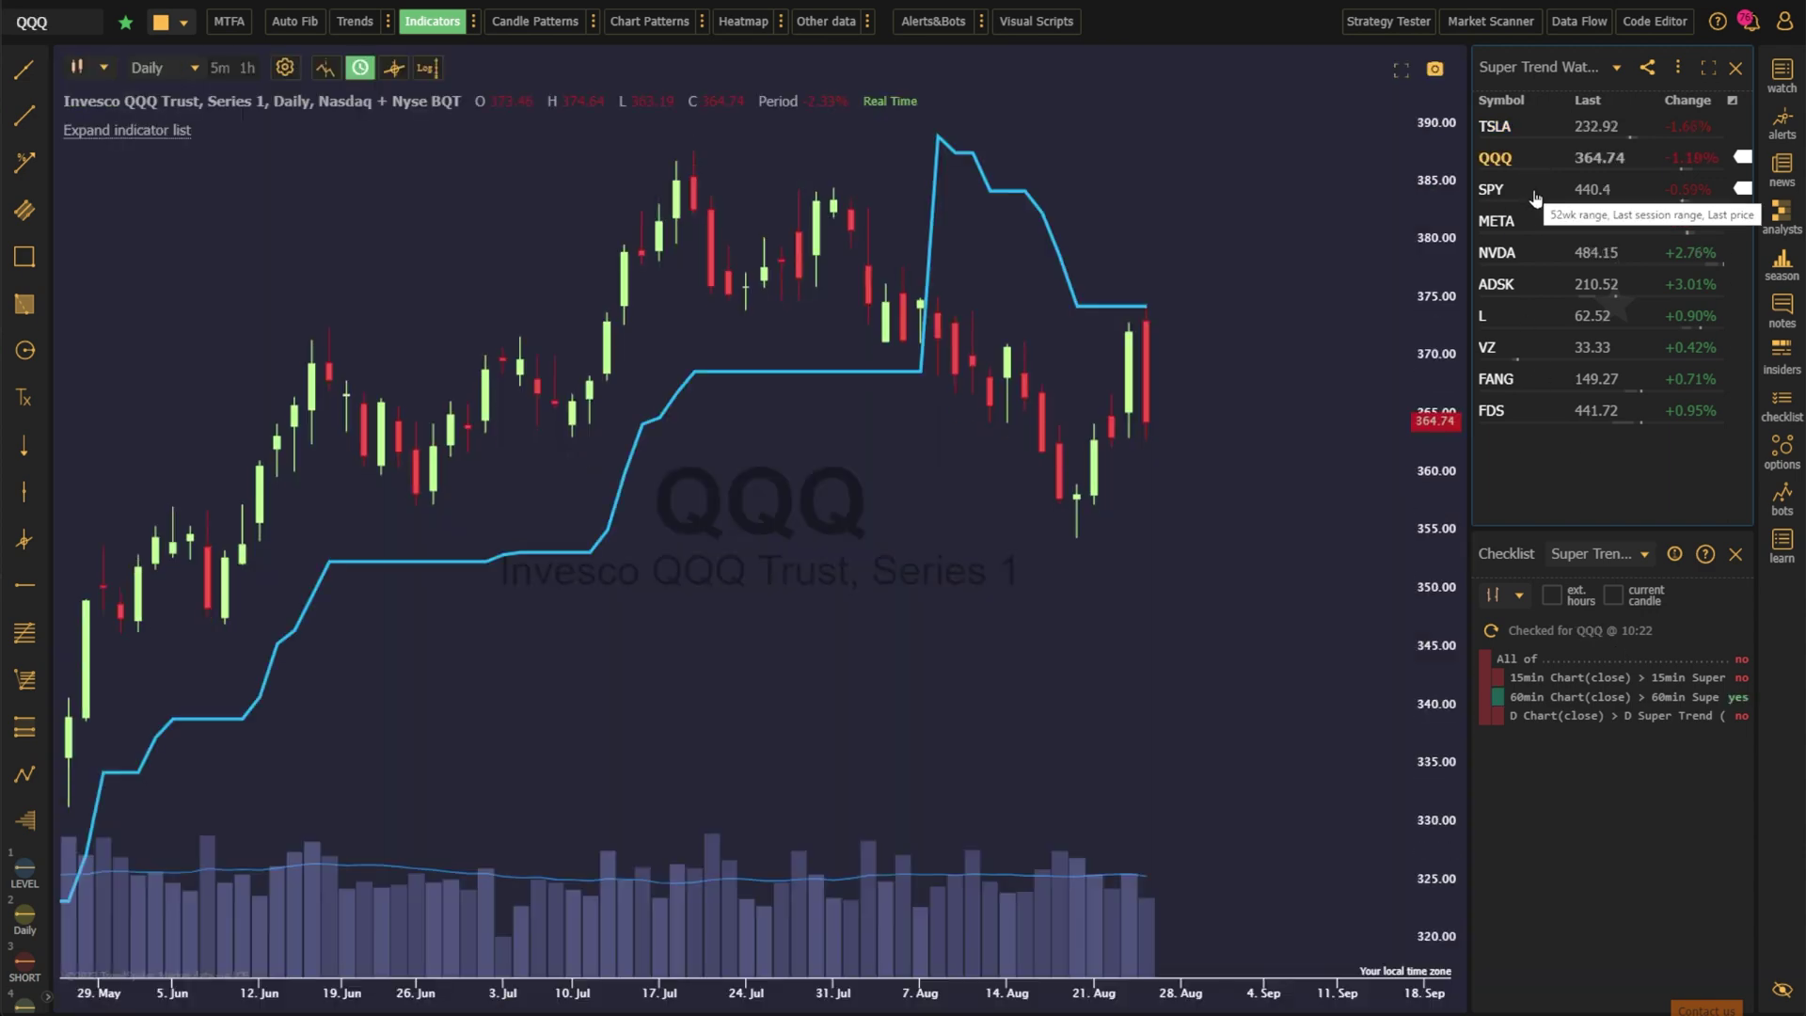
pyautogui.click(1536, 193)
pyautogui.click(1535, 226)
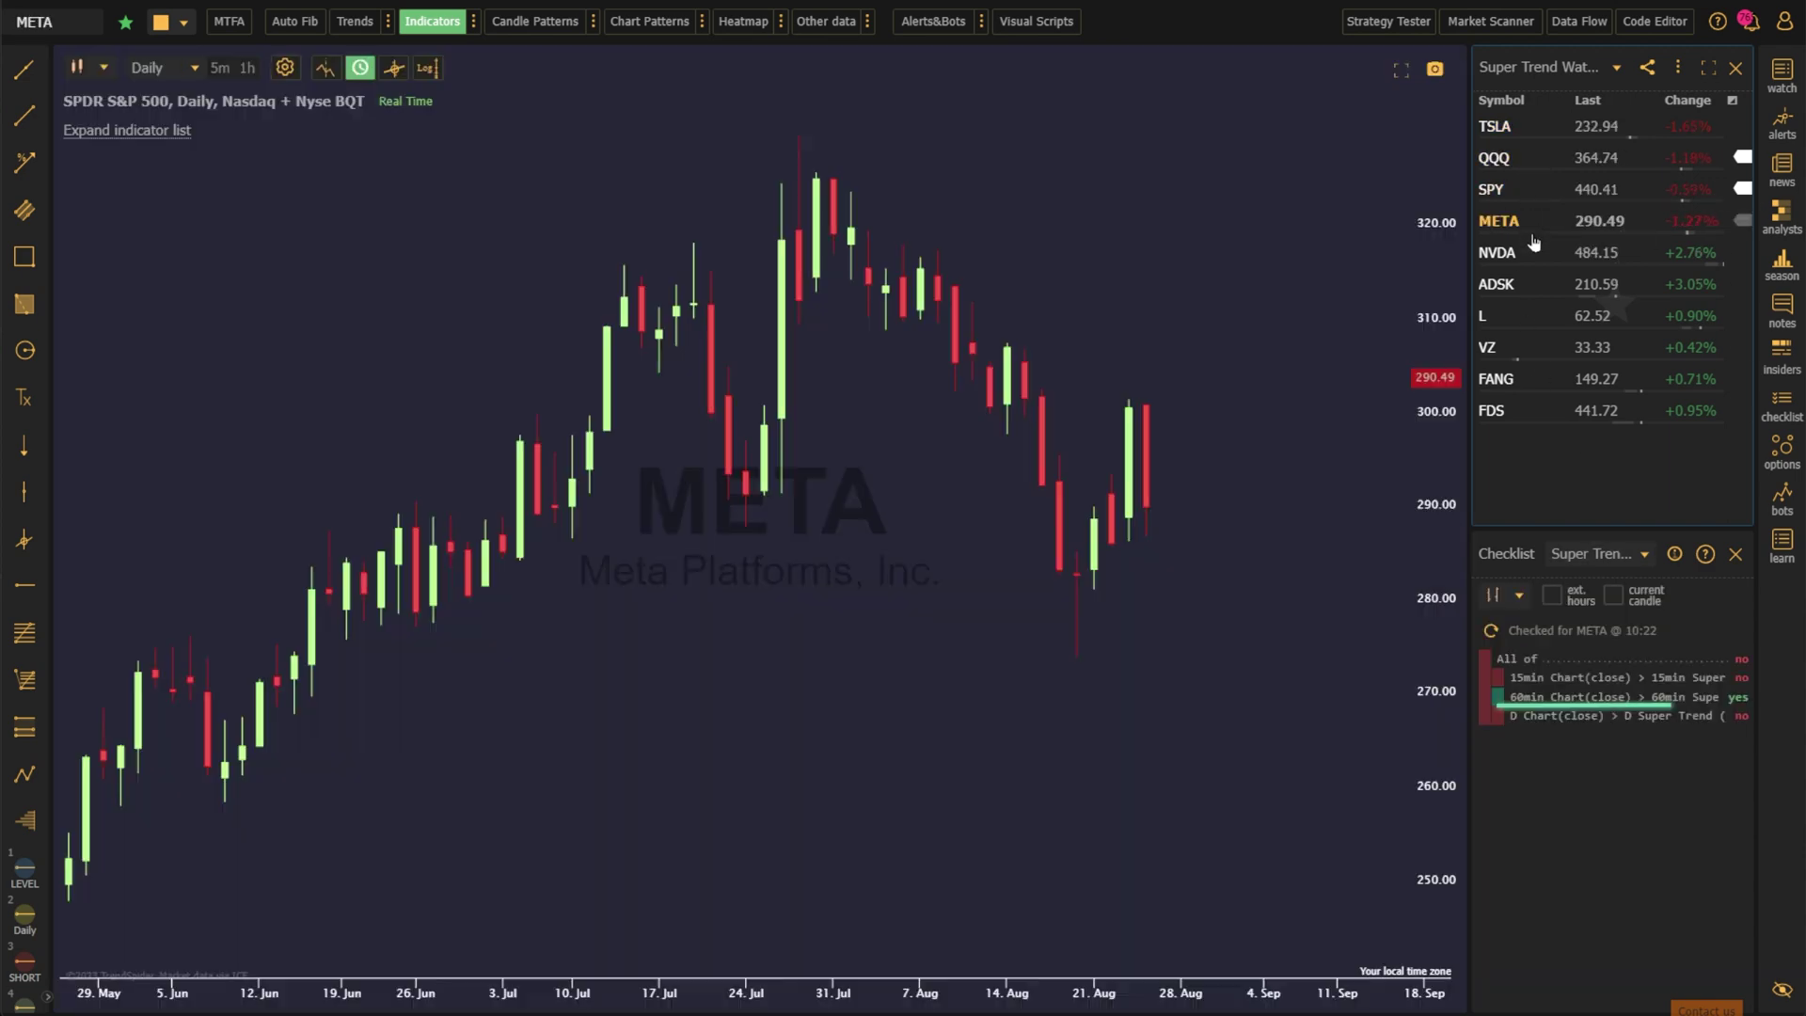
pyautogui.click(1535, 254)
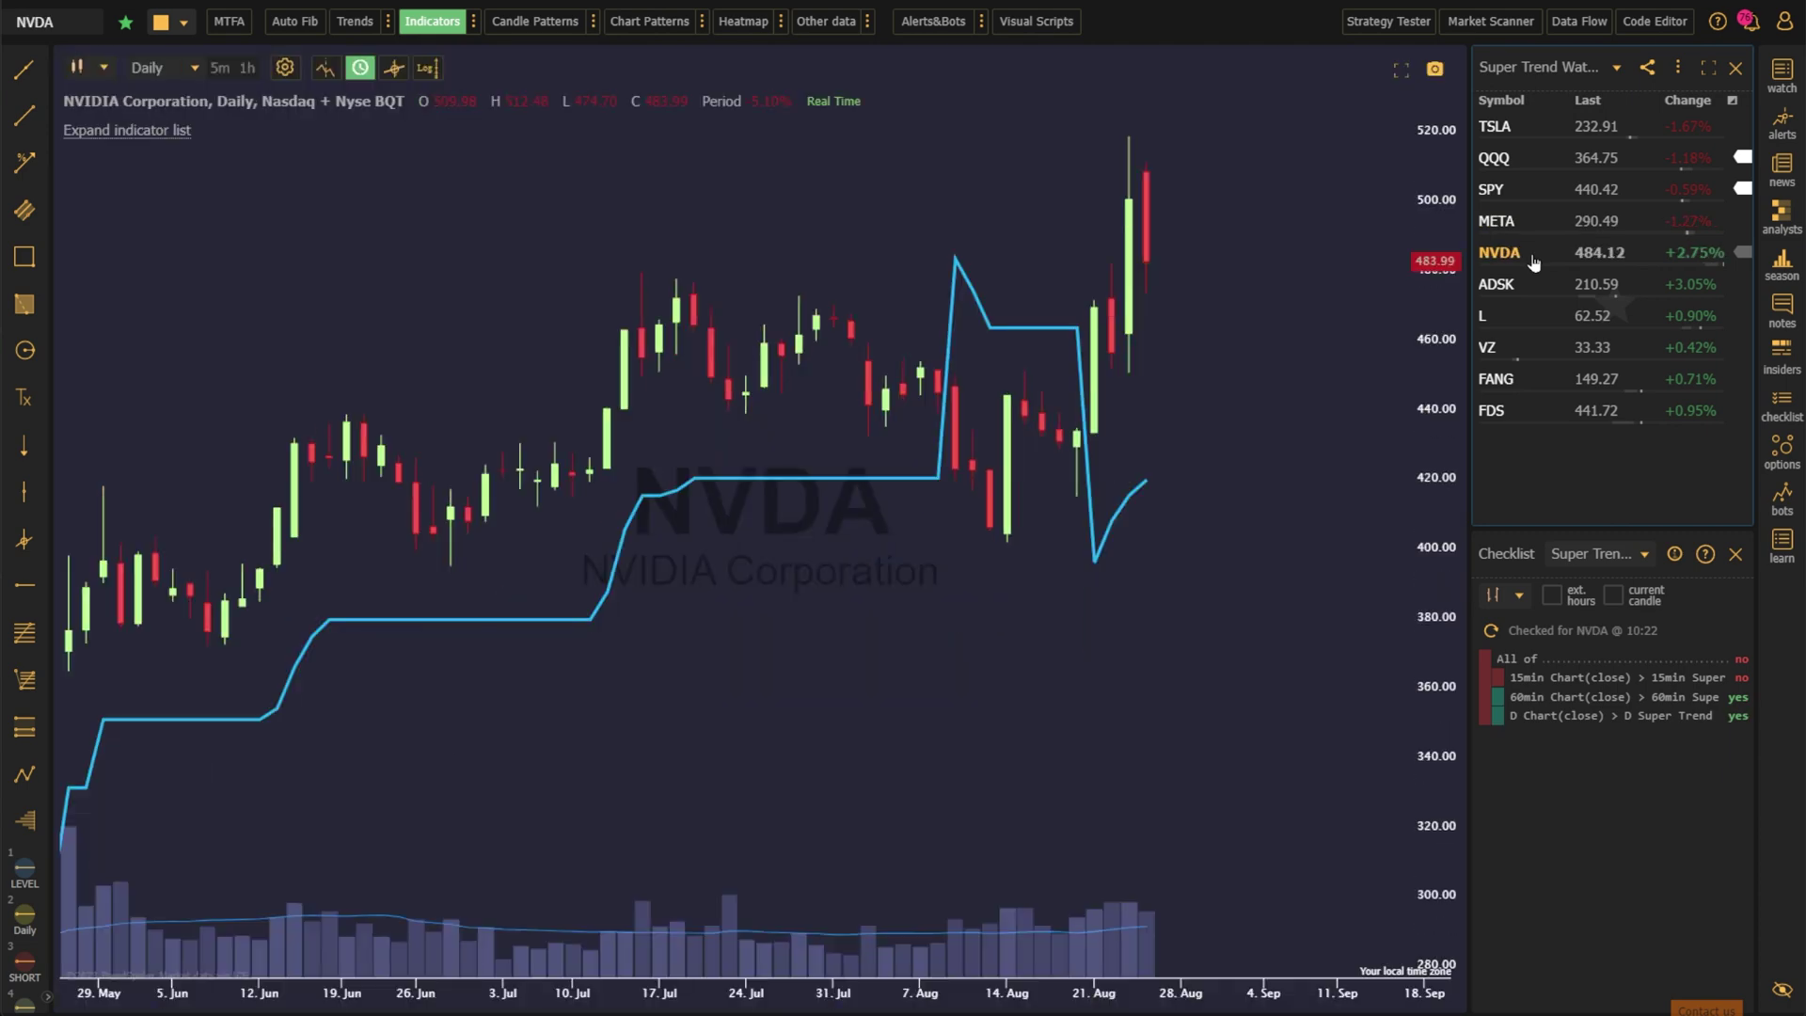
pyautogui.click(1539, 287)
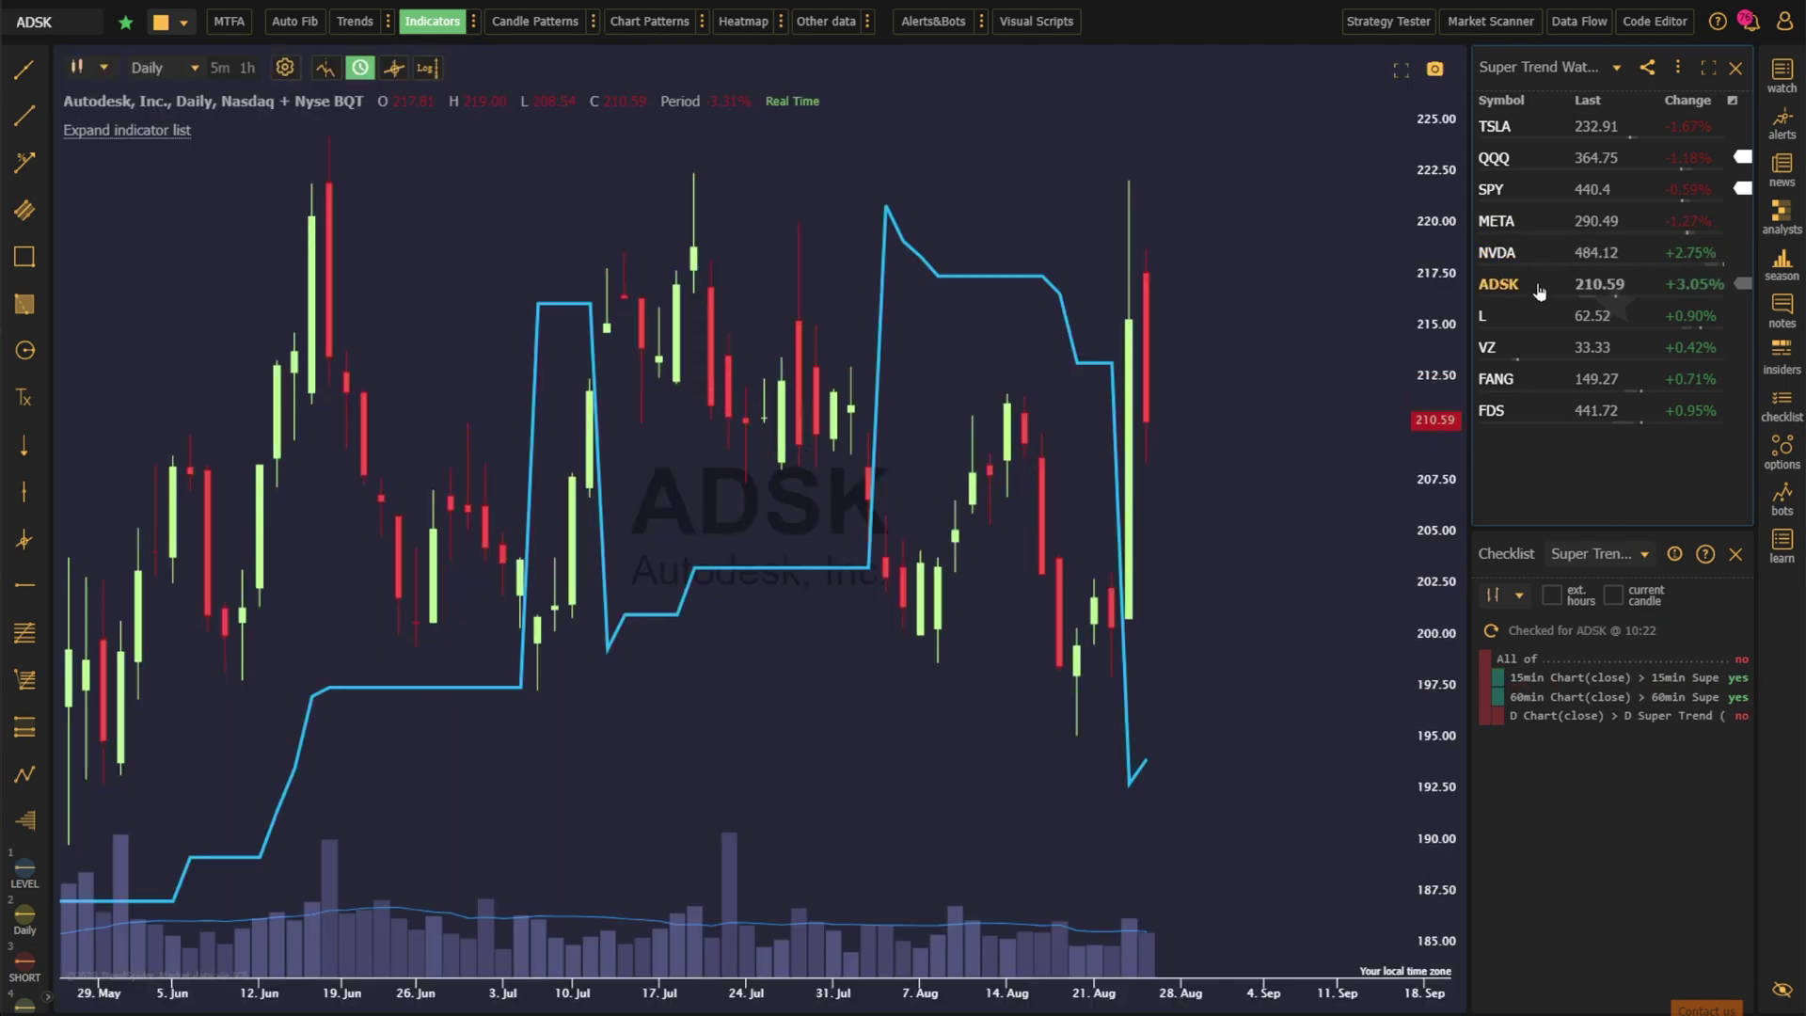
pyautogui.click(1540, 313)
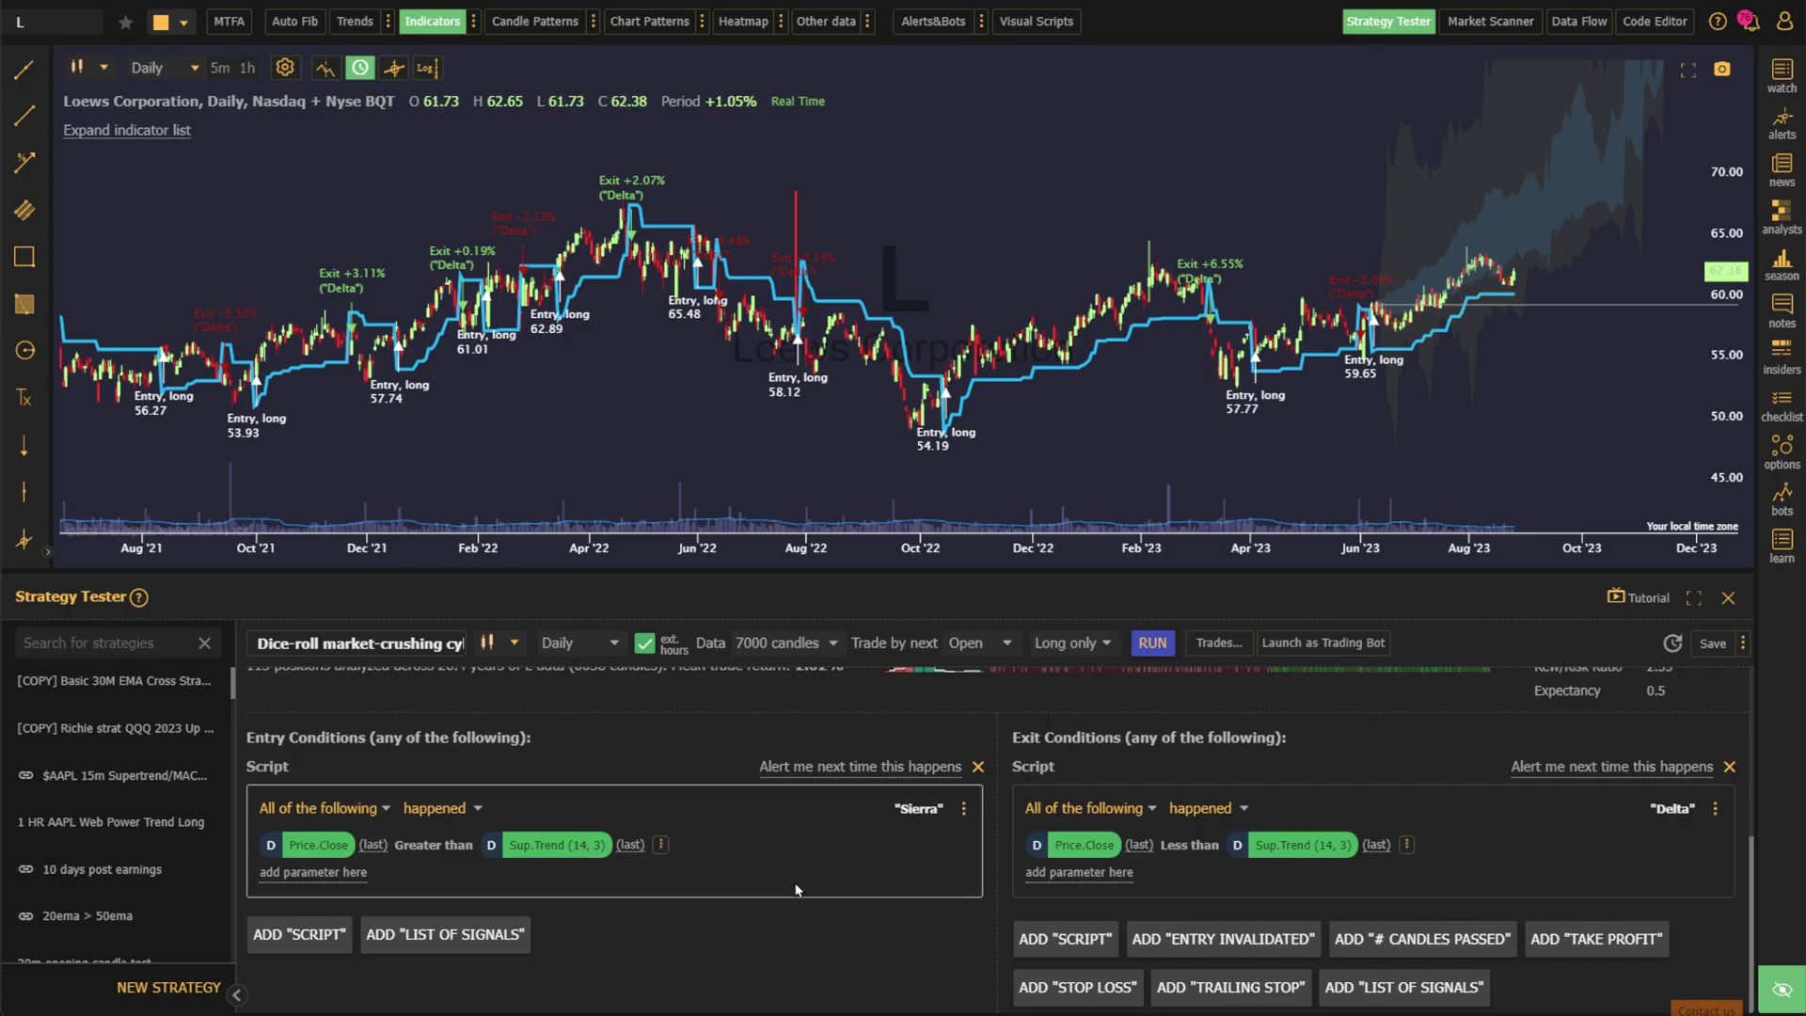
# - Review the MO backtest's performance chart full-screen, then scroll down to its entry and exit conditions
pyautogui.scroll(5, 1529, 854)
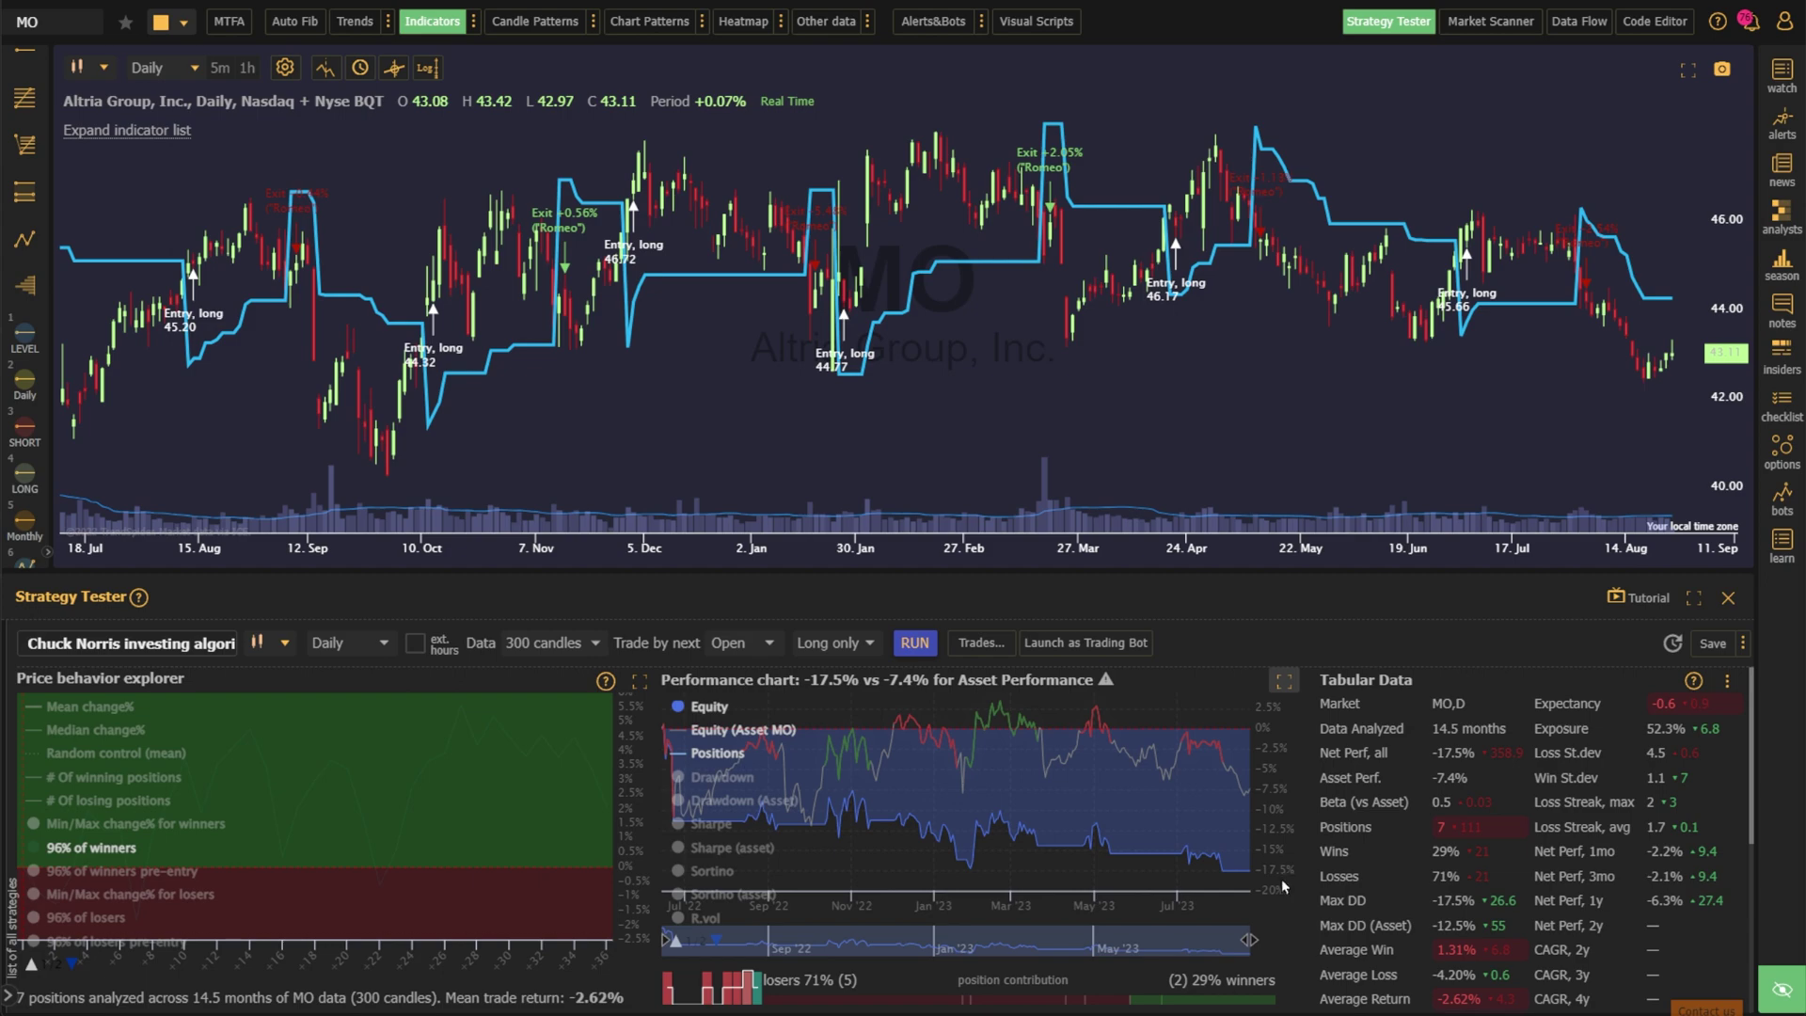
pyautogui.click(1283, 680)
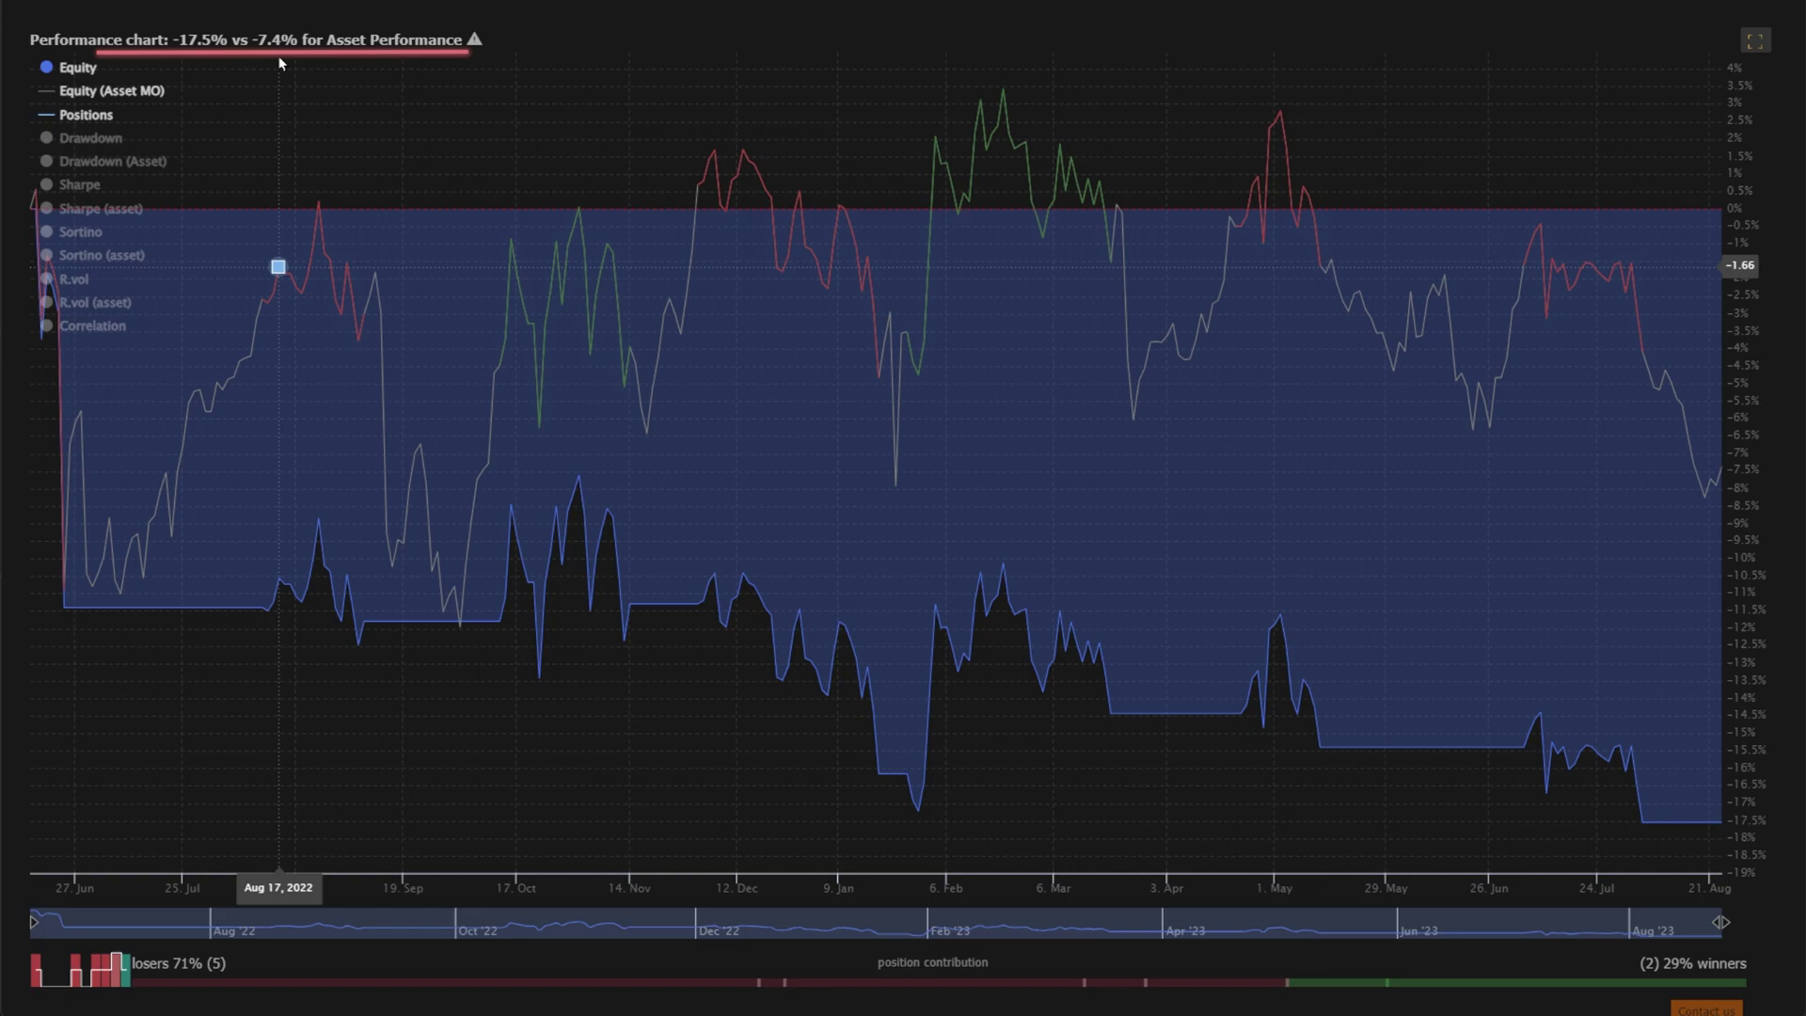
pyautogui.click(1757, 41)
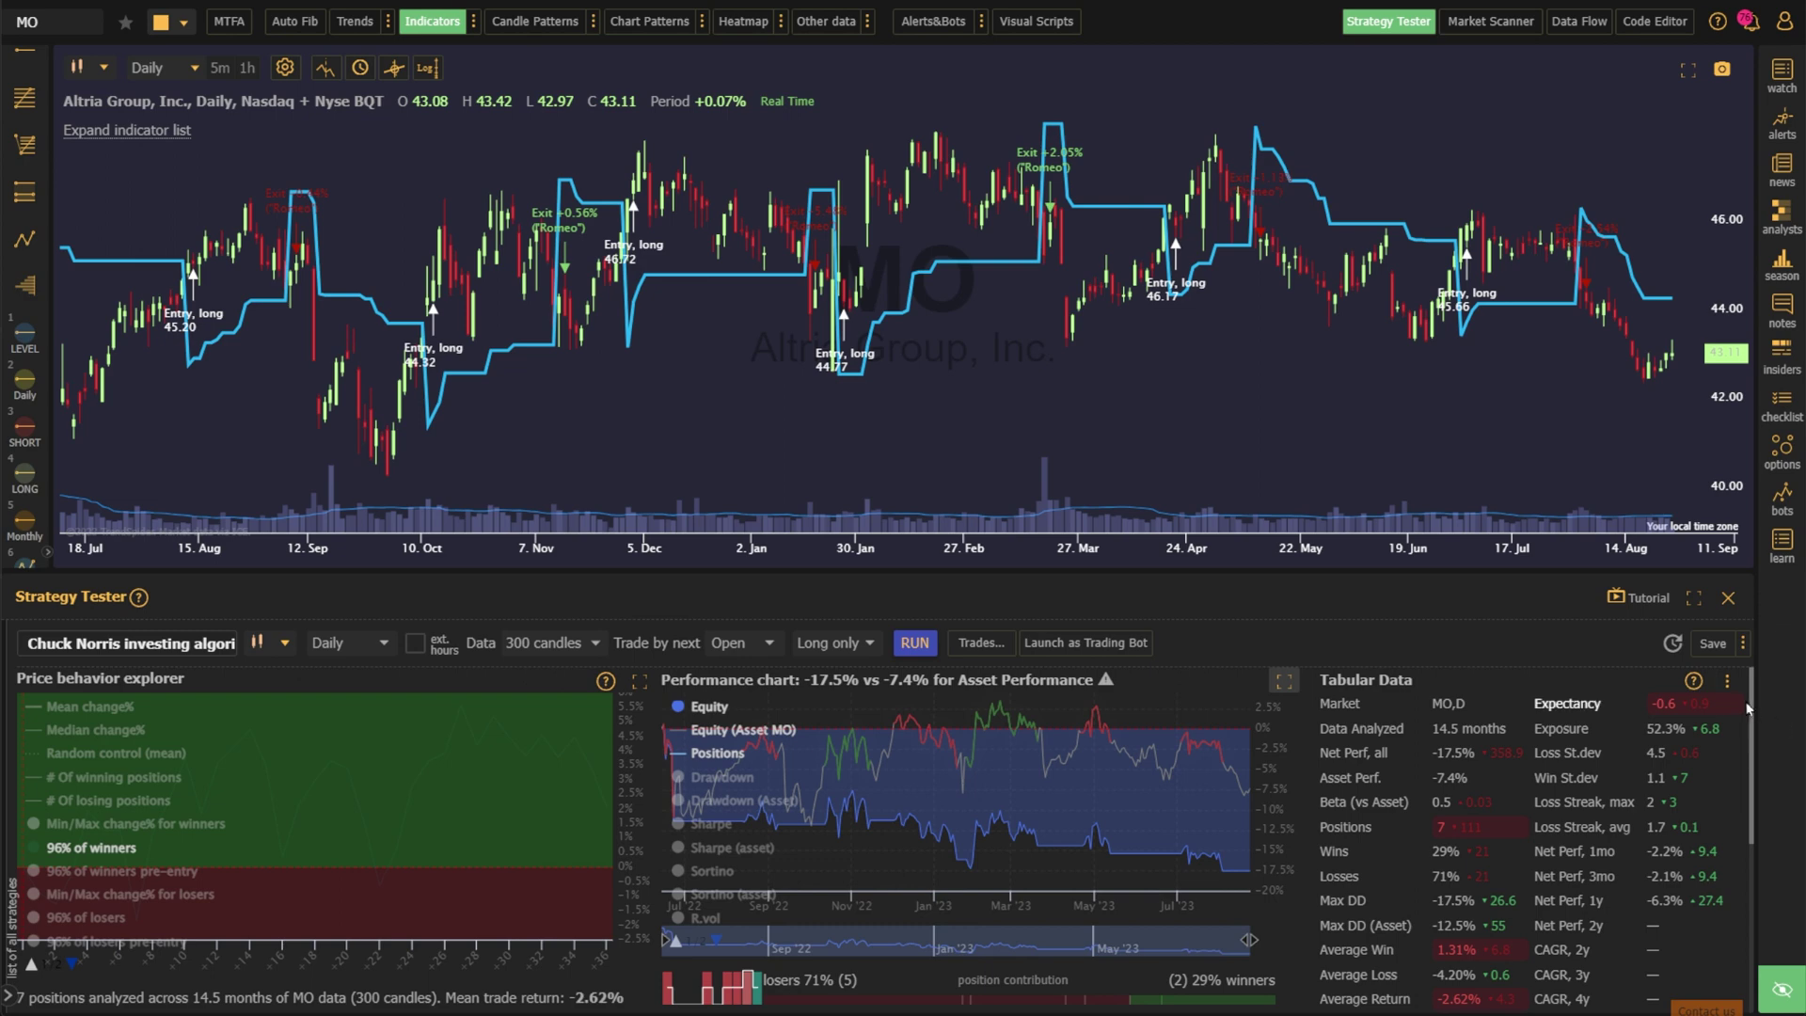
pyautogui.moveTo(1752, 725); pyautogui.dragTo(1778, 932)
pyautogui.moveTo(781, 847)
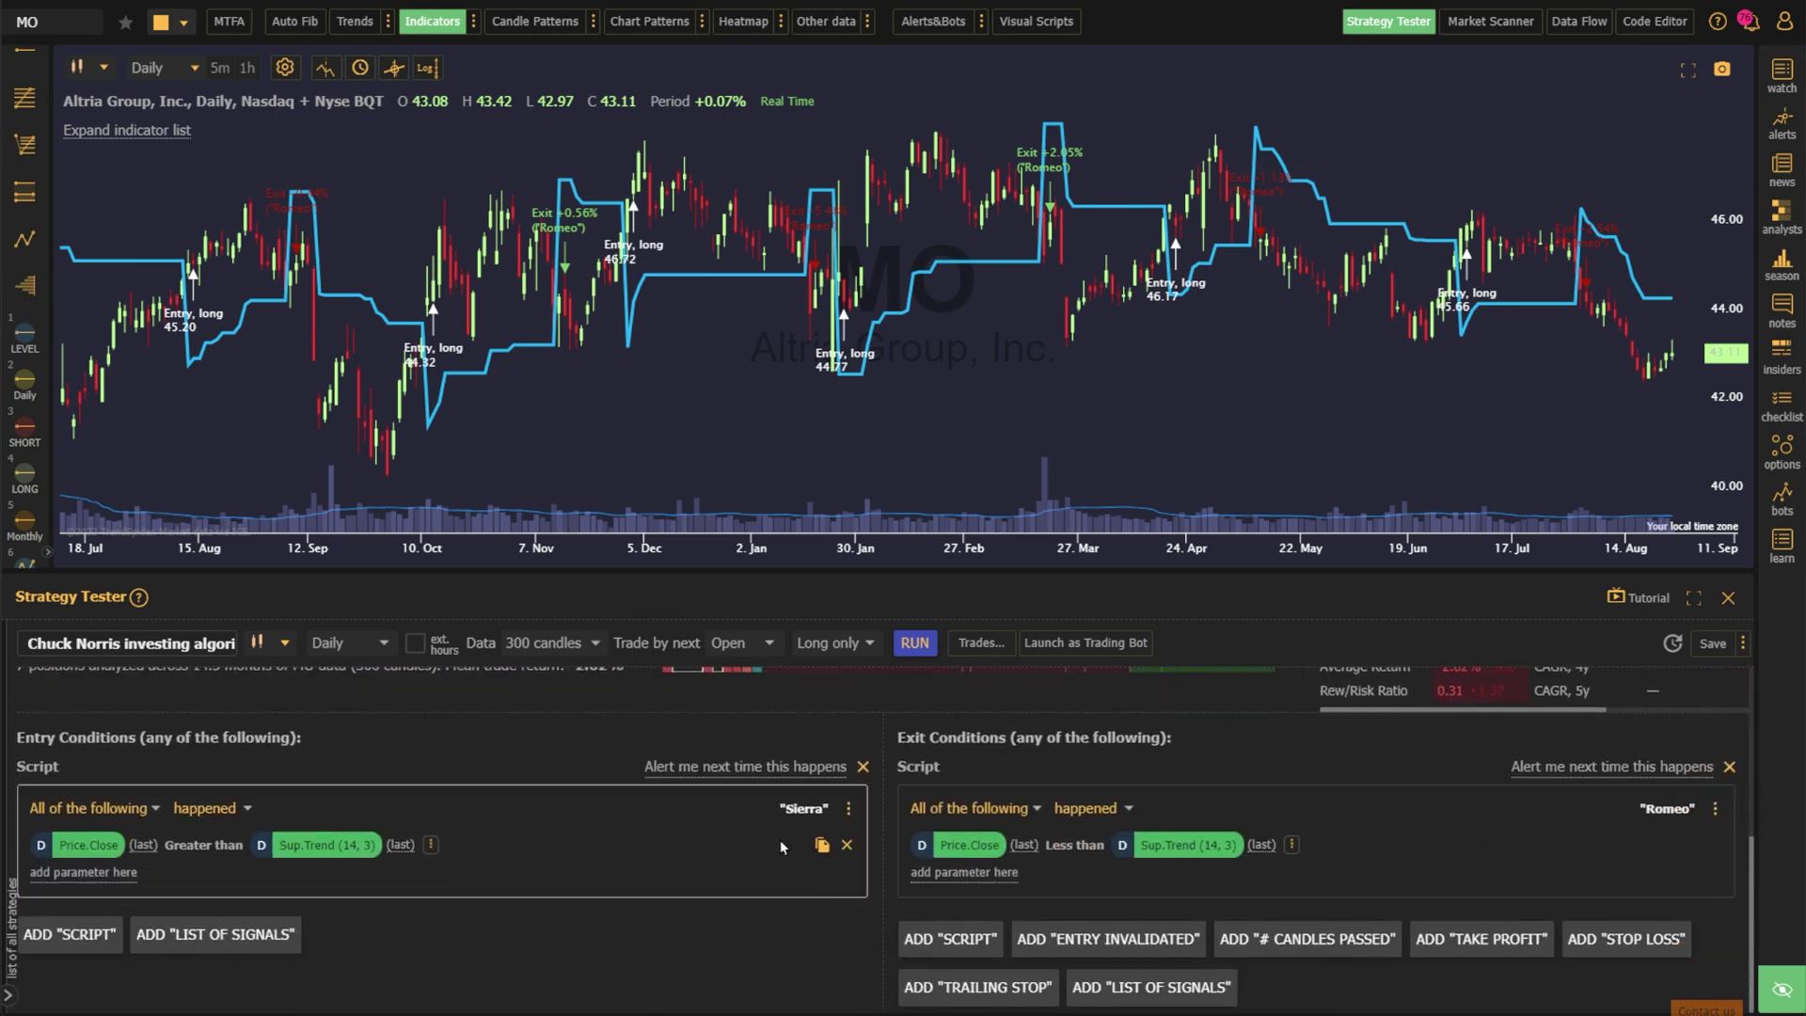
pyautogui.moveTo(1435, 843)
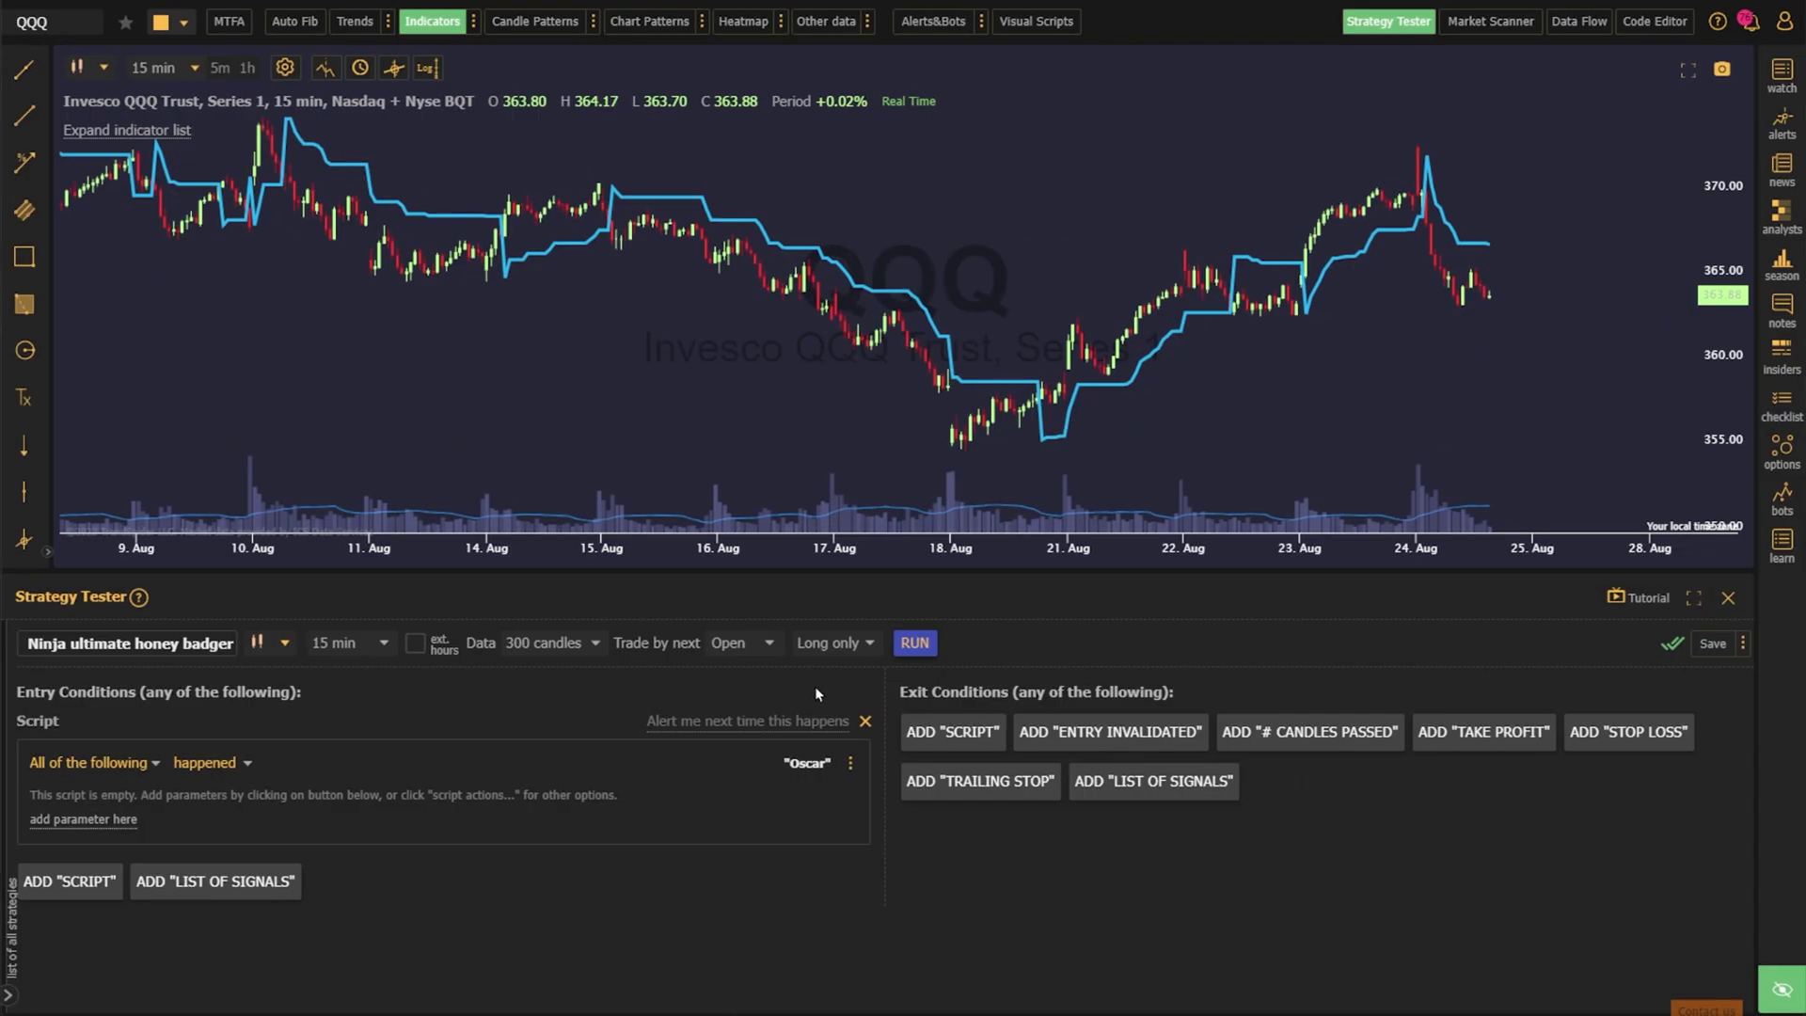
# - Build the entry script: Price.Close greater than Sup.Trend (14, 3)
pyautogui.click(66, 820)
pyautogui.click(59, 836)
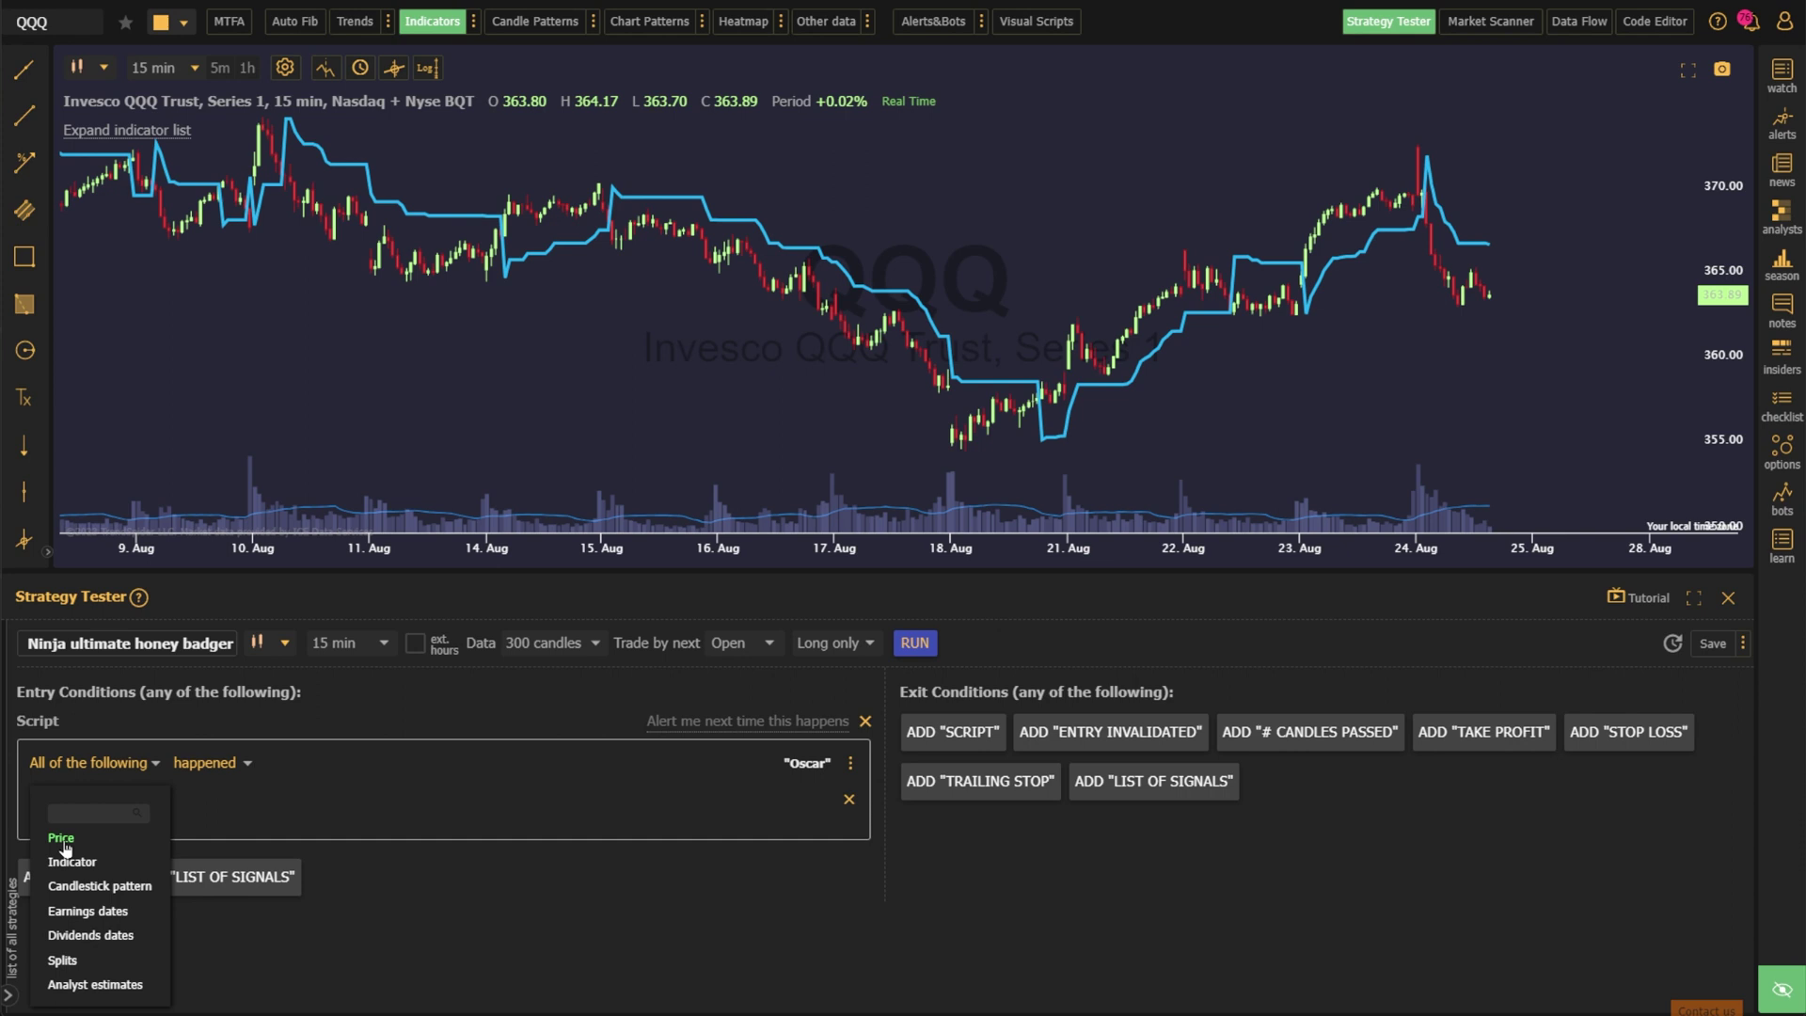
pyautogui.click(58, 837)
pyautogui.click(144, 925)
pyautogui.click(226, 882)
pyautogui.click(306, 889)
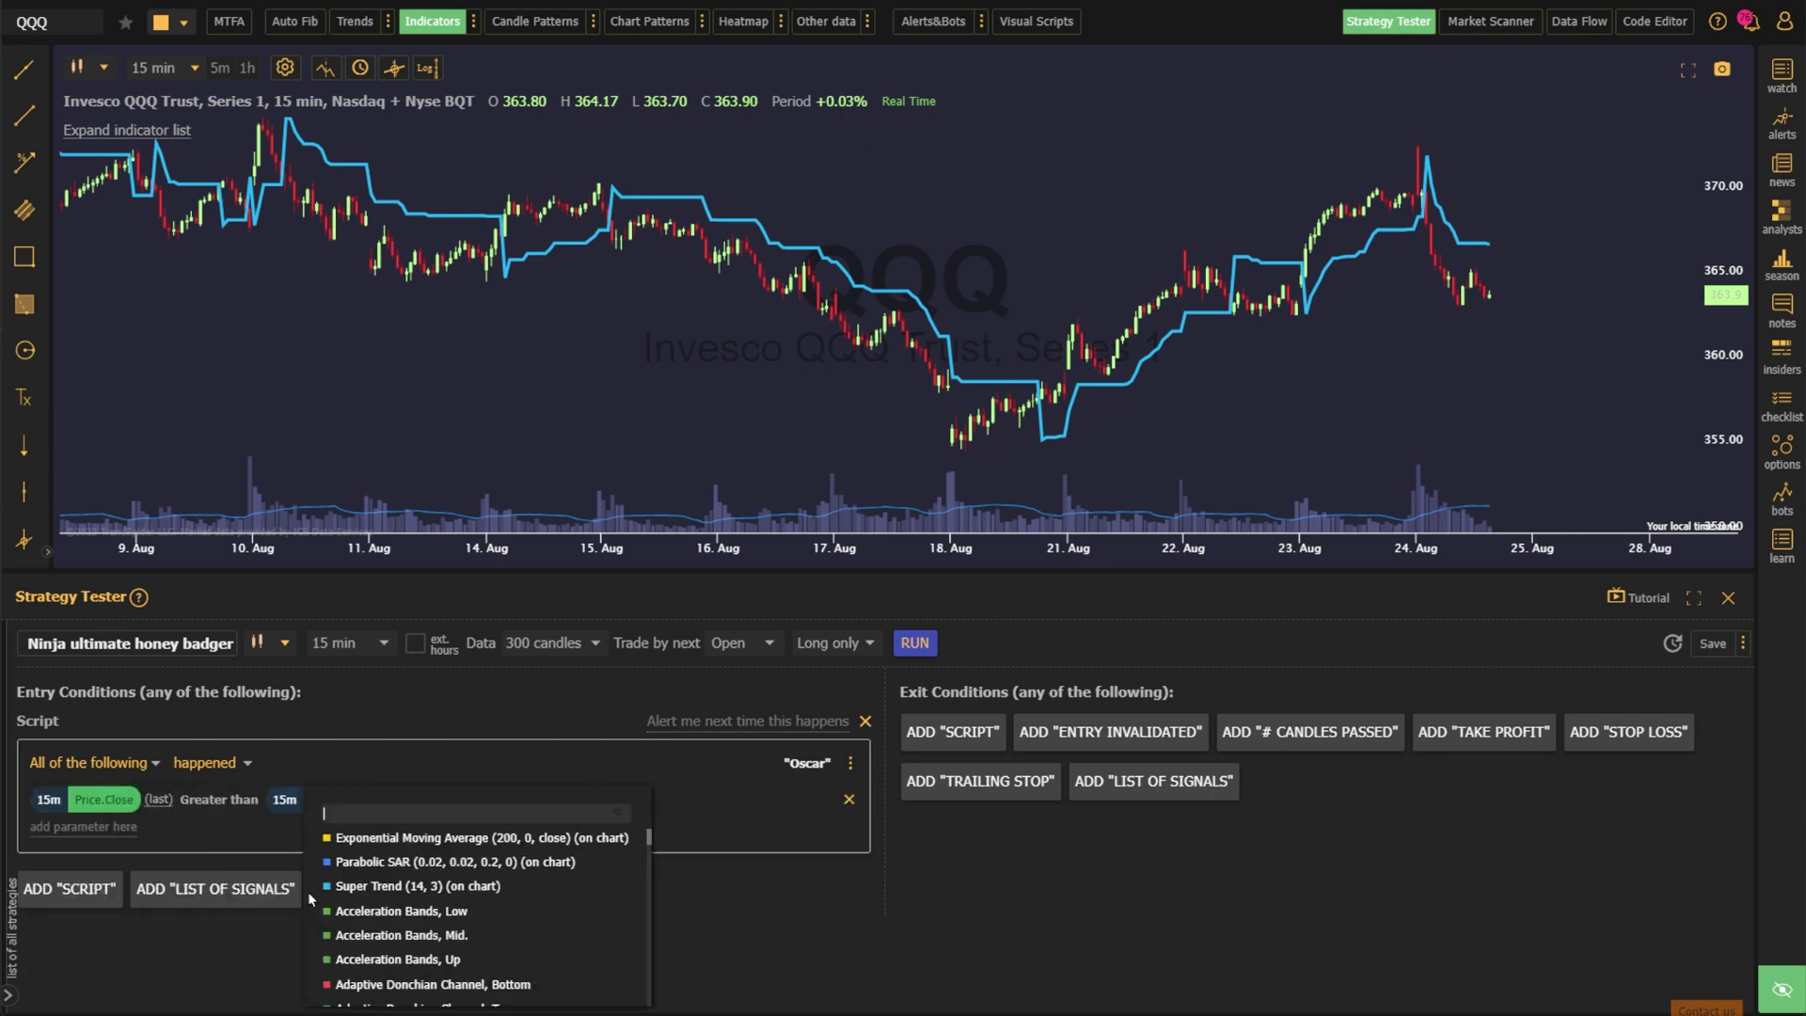
pyautogui.click(453, 866)
# - Build the exit script: Price.Close less than Sup.Trend (14, 3)
pyautogui.click(952, 732)
pyautogui.click(967, 801)
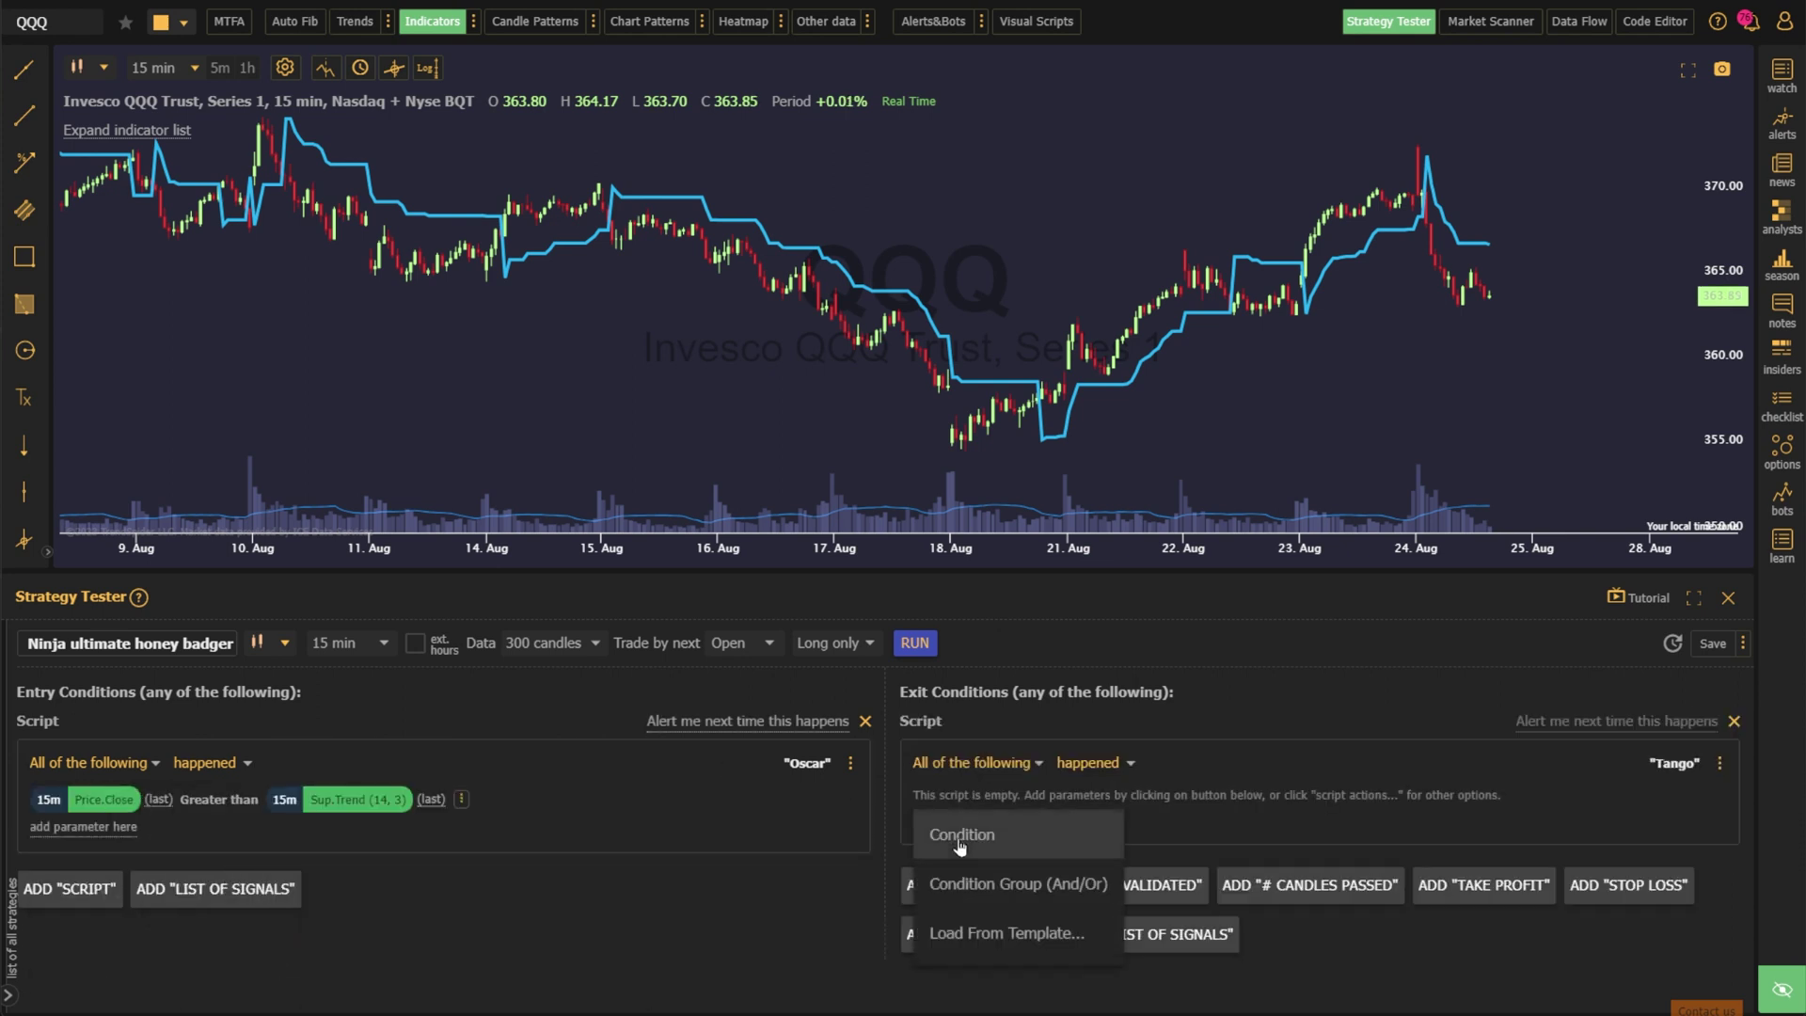
pyautogui.click(960, 835)
pyautogui.click(940, 838)
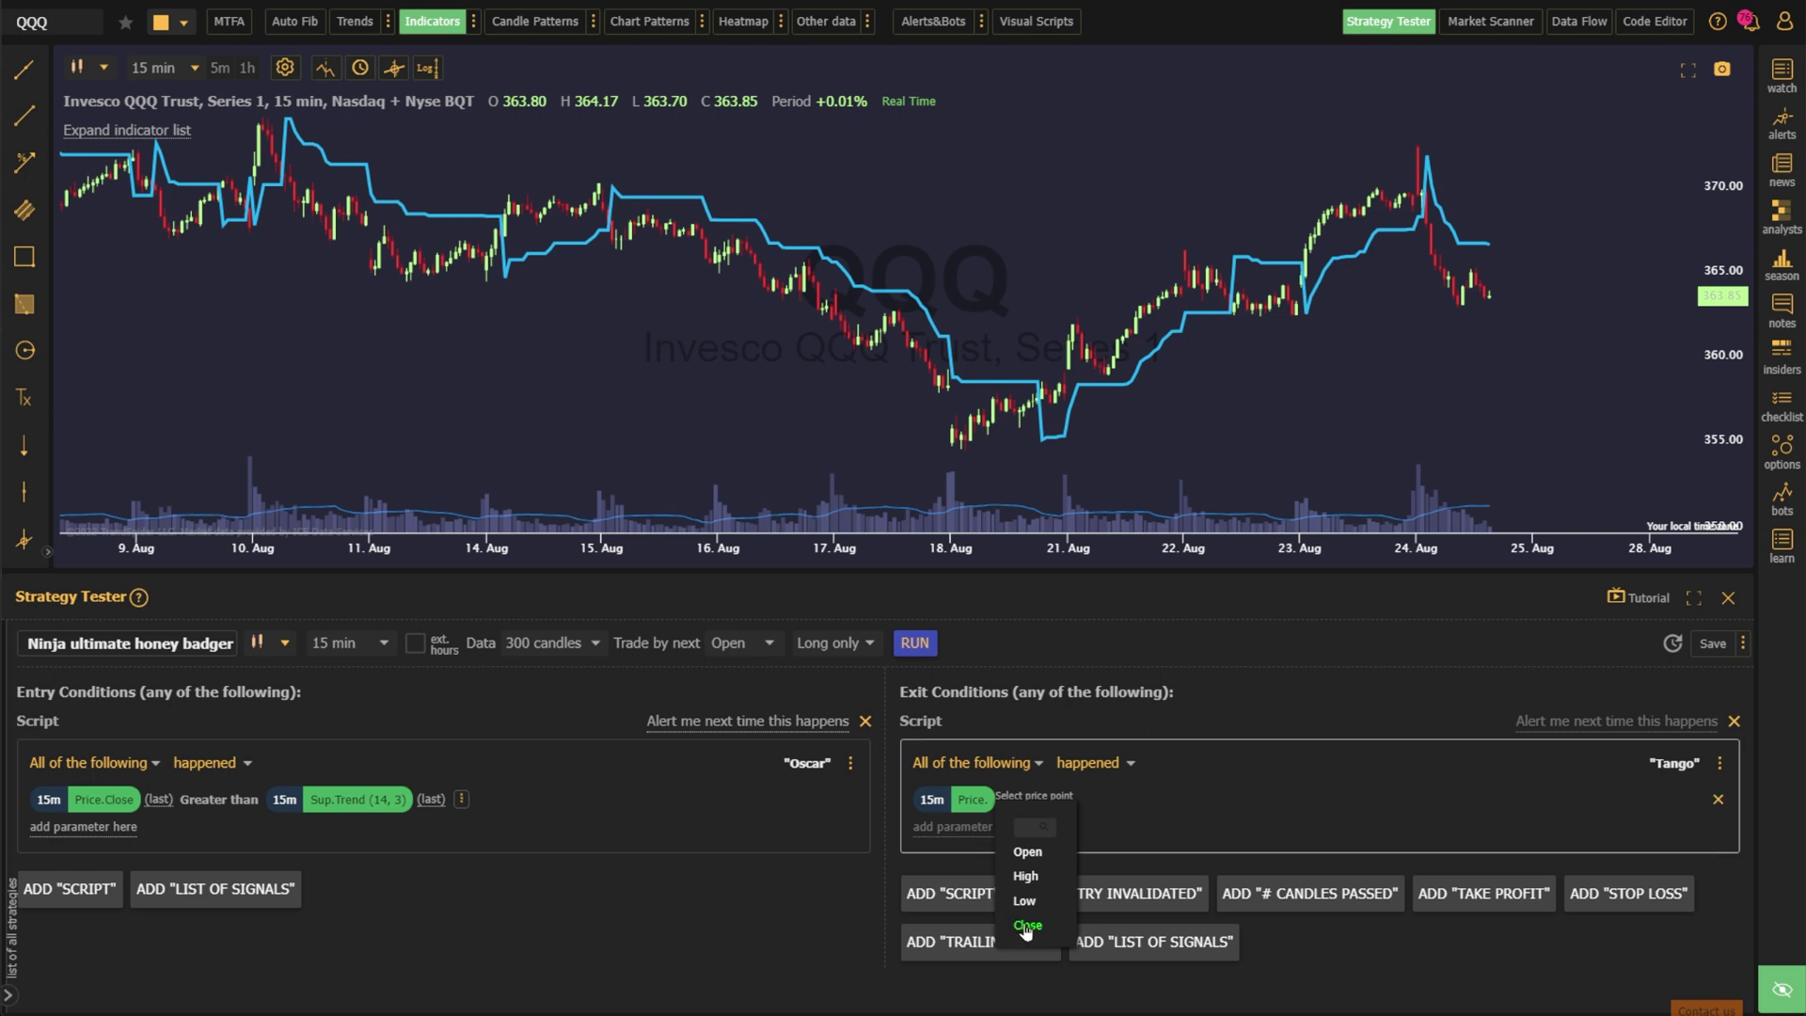
pyautogui.click(1026, 930)
pyautogui.click(1108, 925)
pyautogui.click(1167, 898)
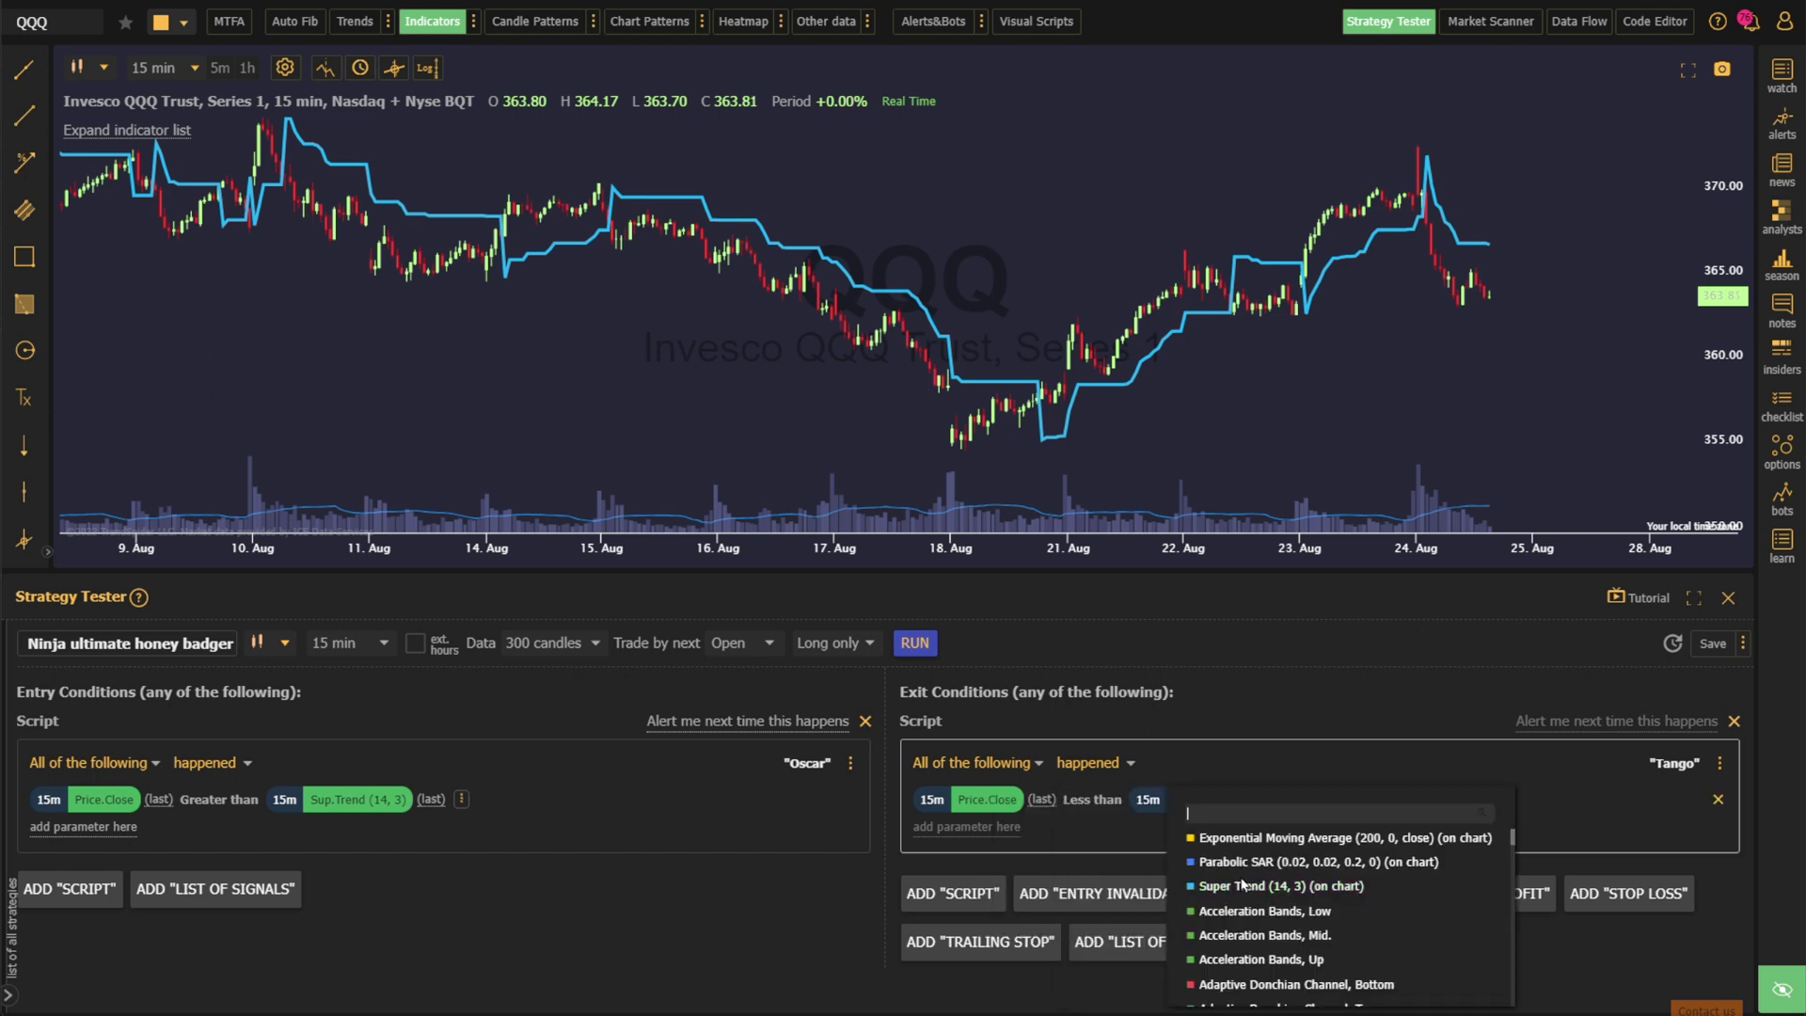
pyautogui.click(1266, 894)
# - Set the backtest data set to 7000 candles and apply it
pyautogui.click(550, 642)
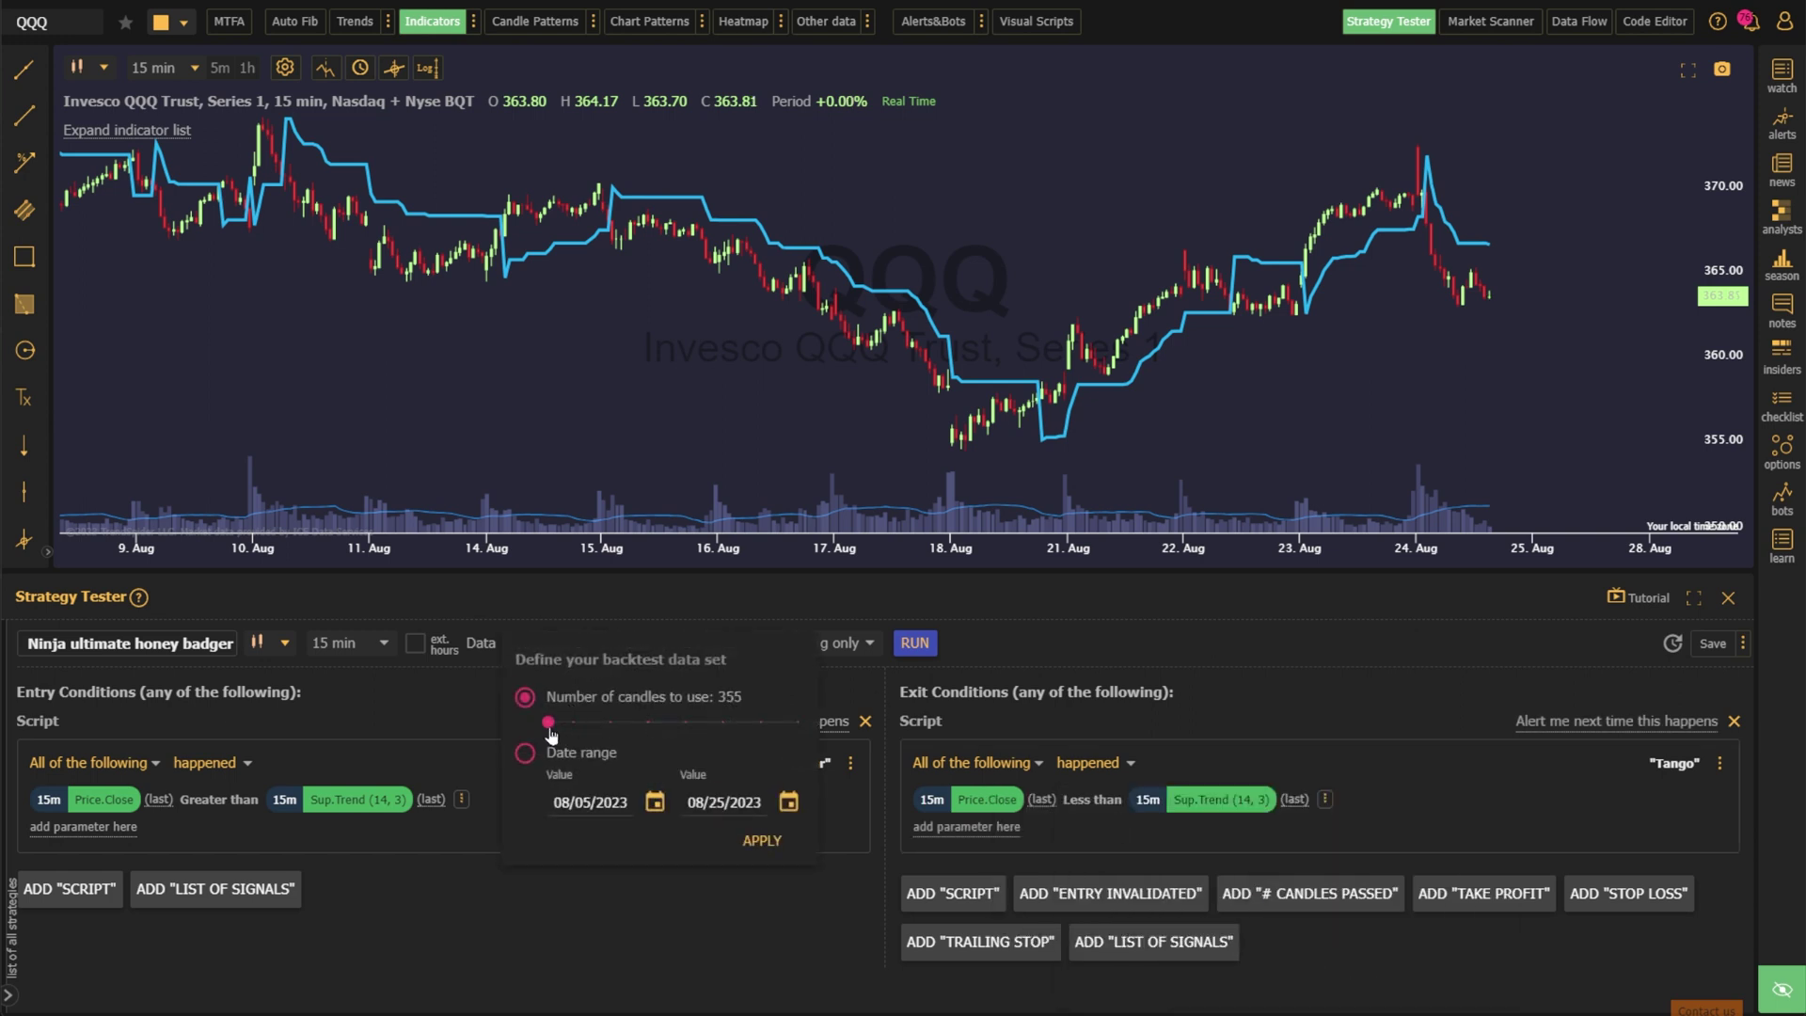
pyautogui.moveTo(549, 721); pyautogui.dragTo(830, 811)
pyautogui.click(763, 840)
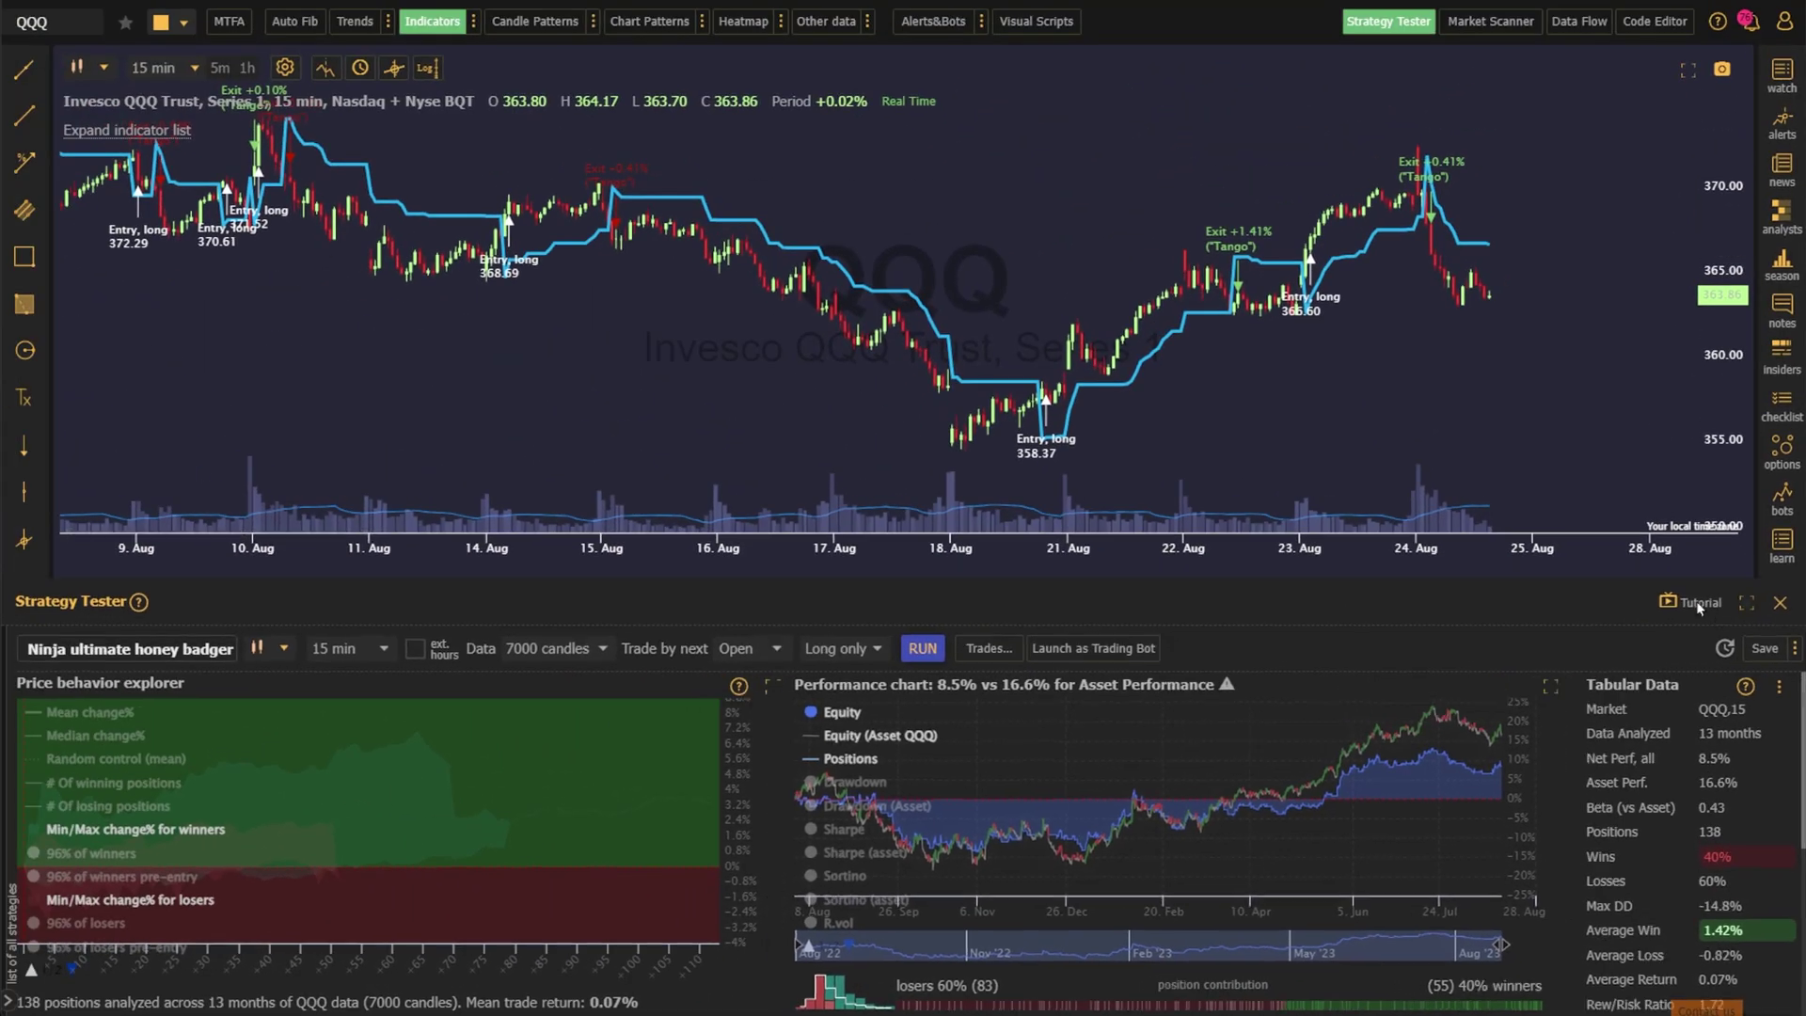
# - Add entry condition Price.Close greater than EMA (200, 0, close) and rerun the backtest
pyautogui.click(1638, 391)
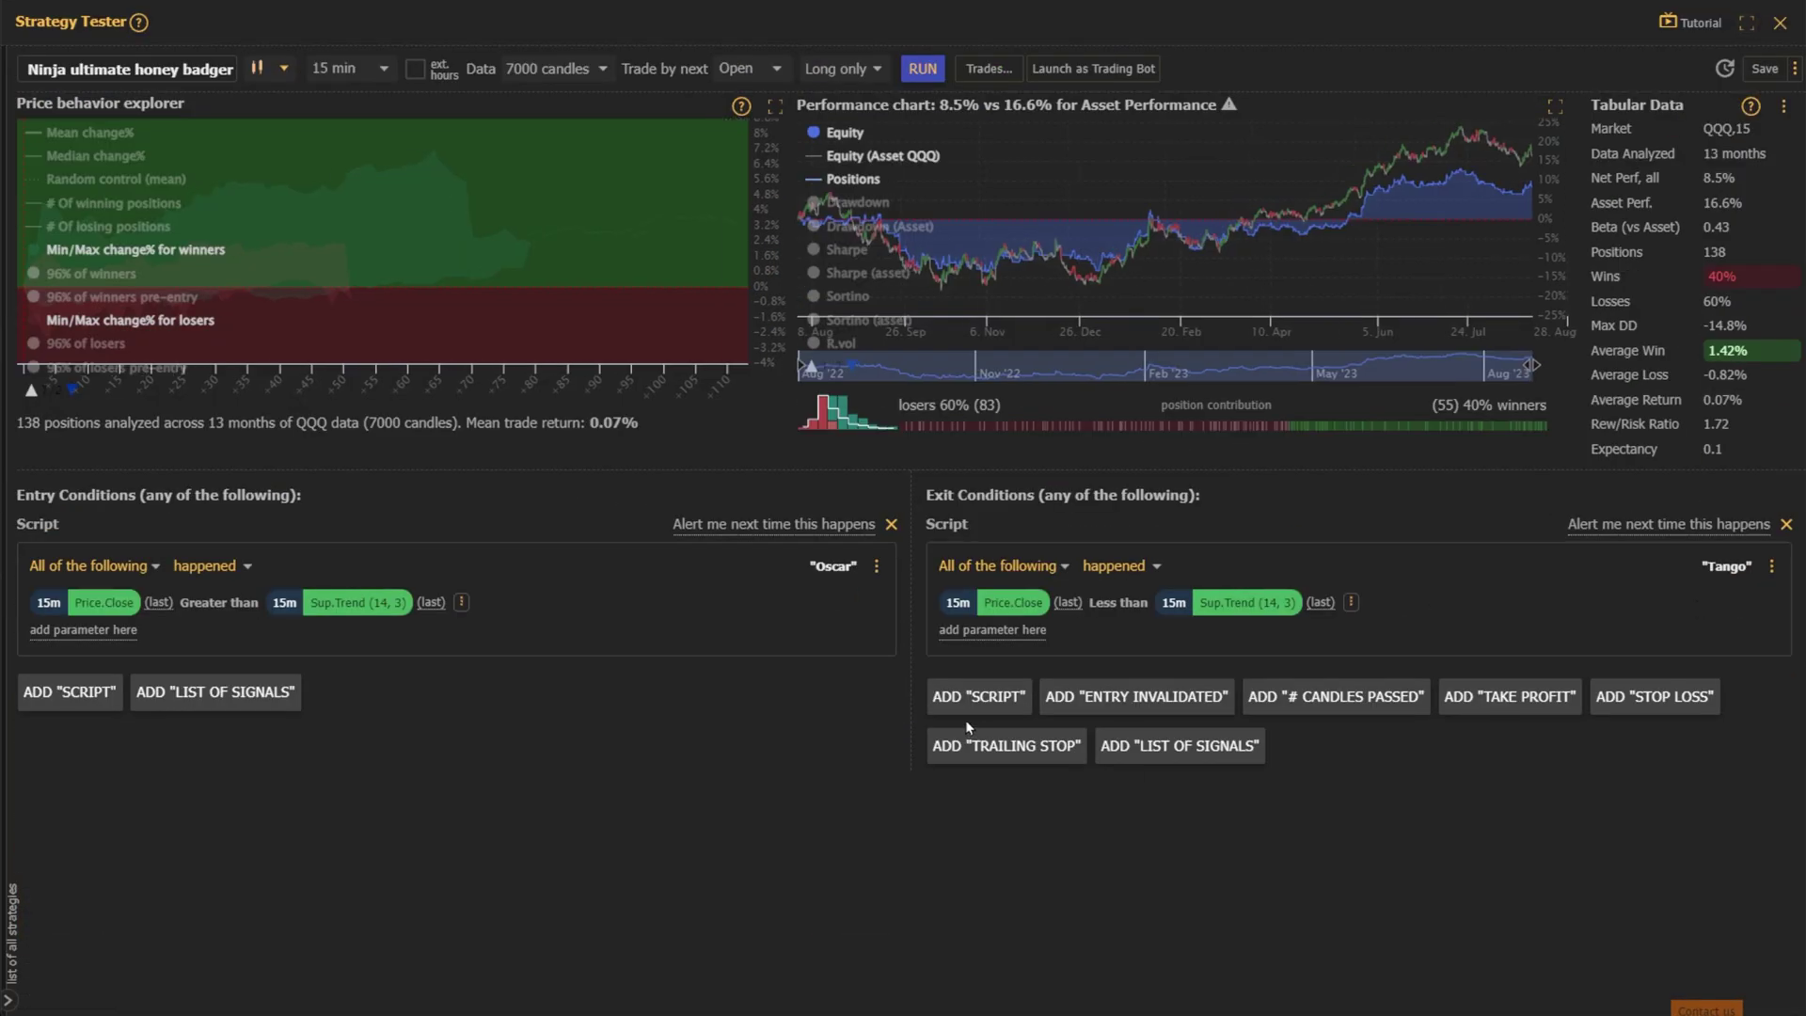
pyautogui.click(56, 630)
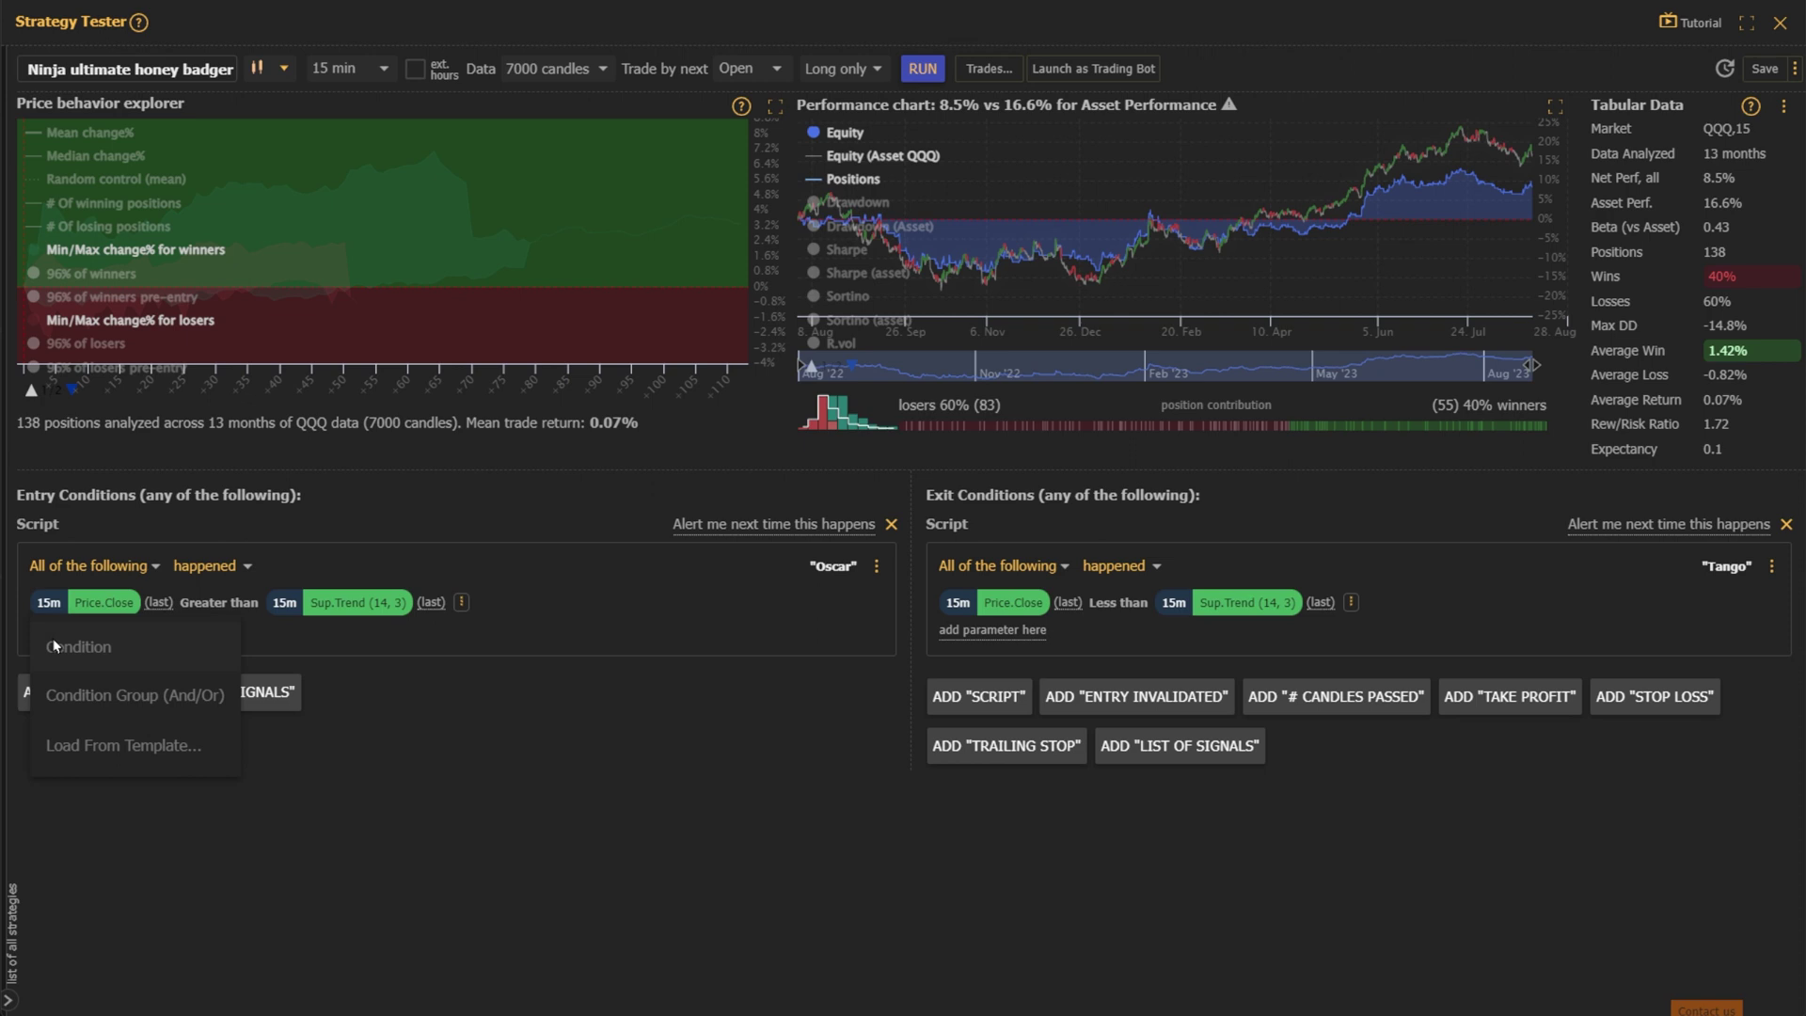
pyautogui.click(60, 649)
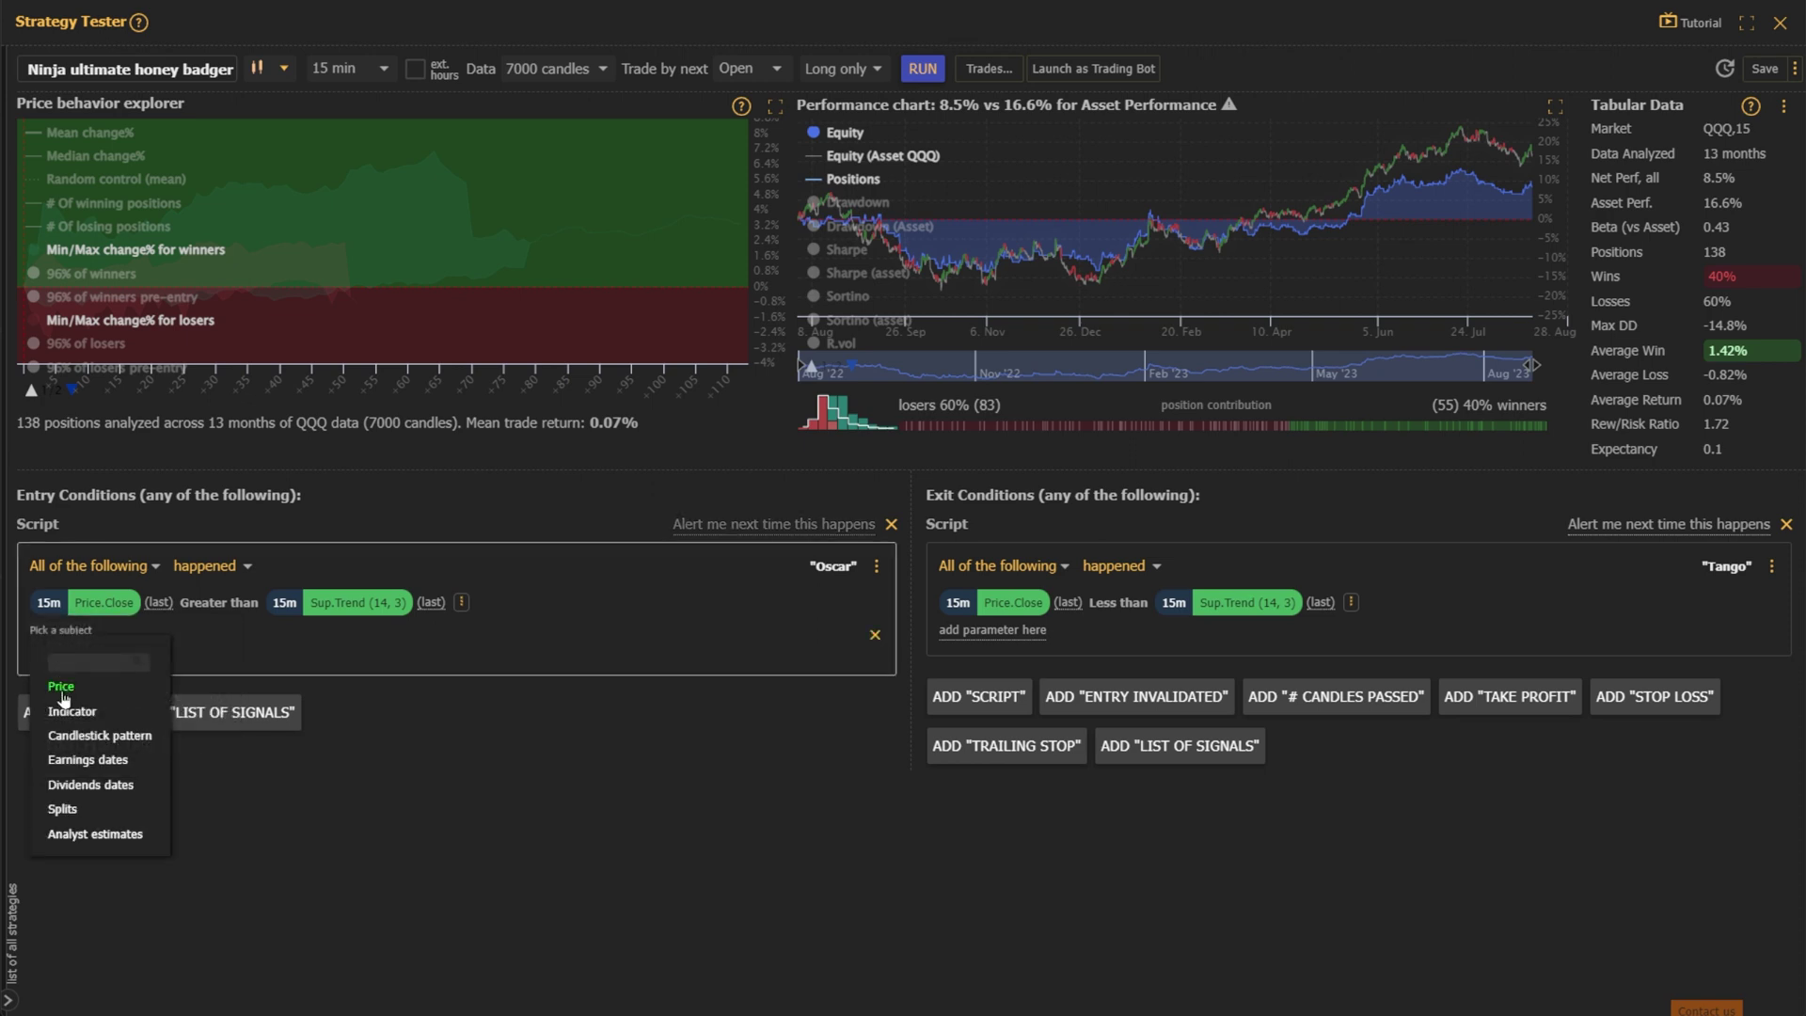
pyautogui.click(64, 696)
pyautogui.click(144, 759)
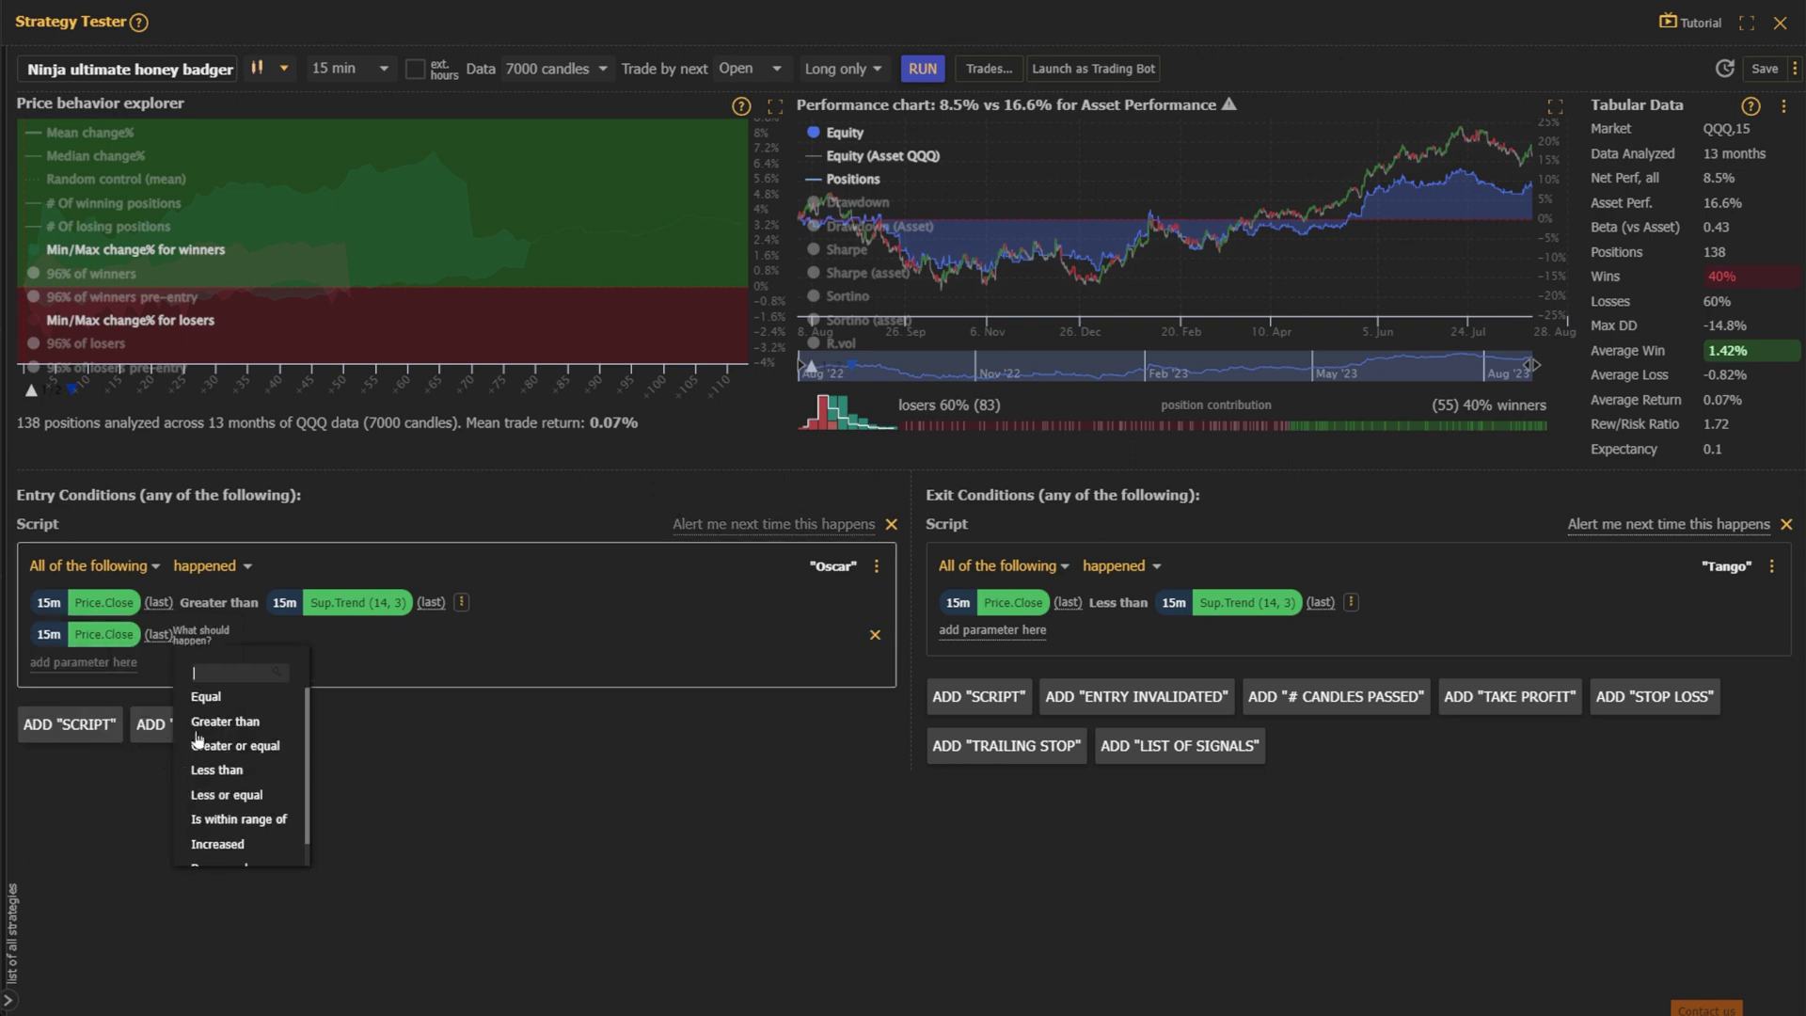
pyautogui.click(202, 734)
pyautogui.click(308, 727)
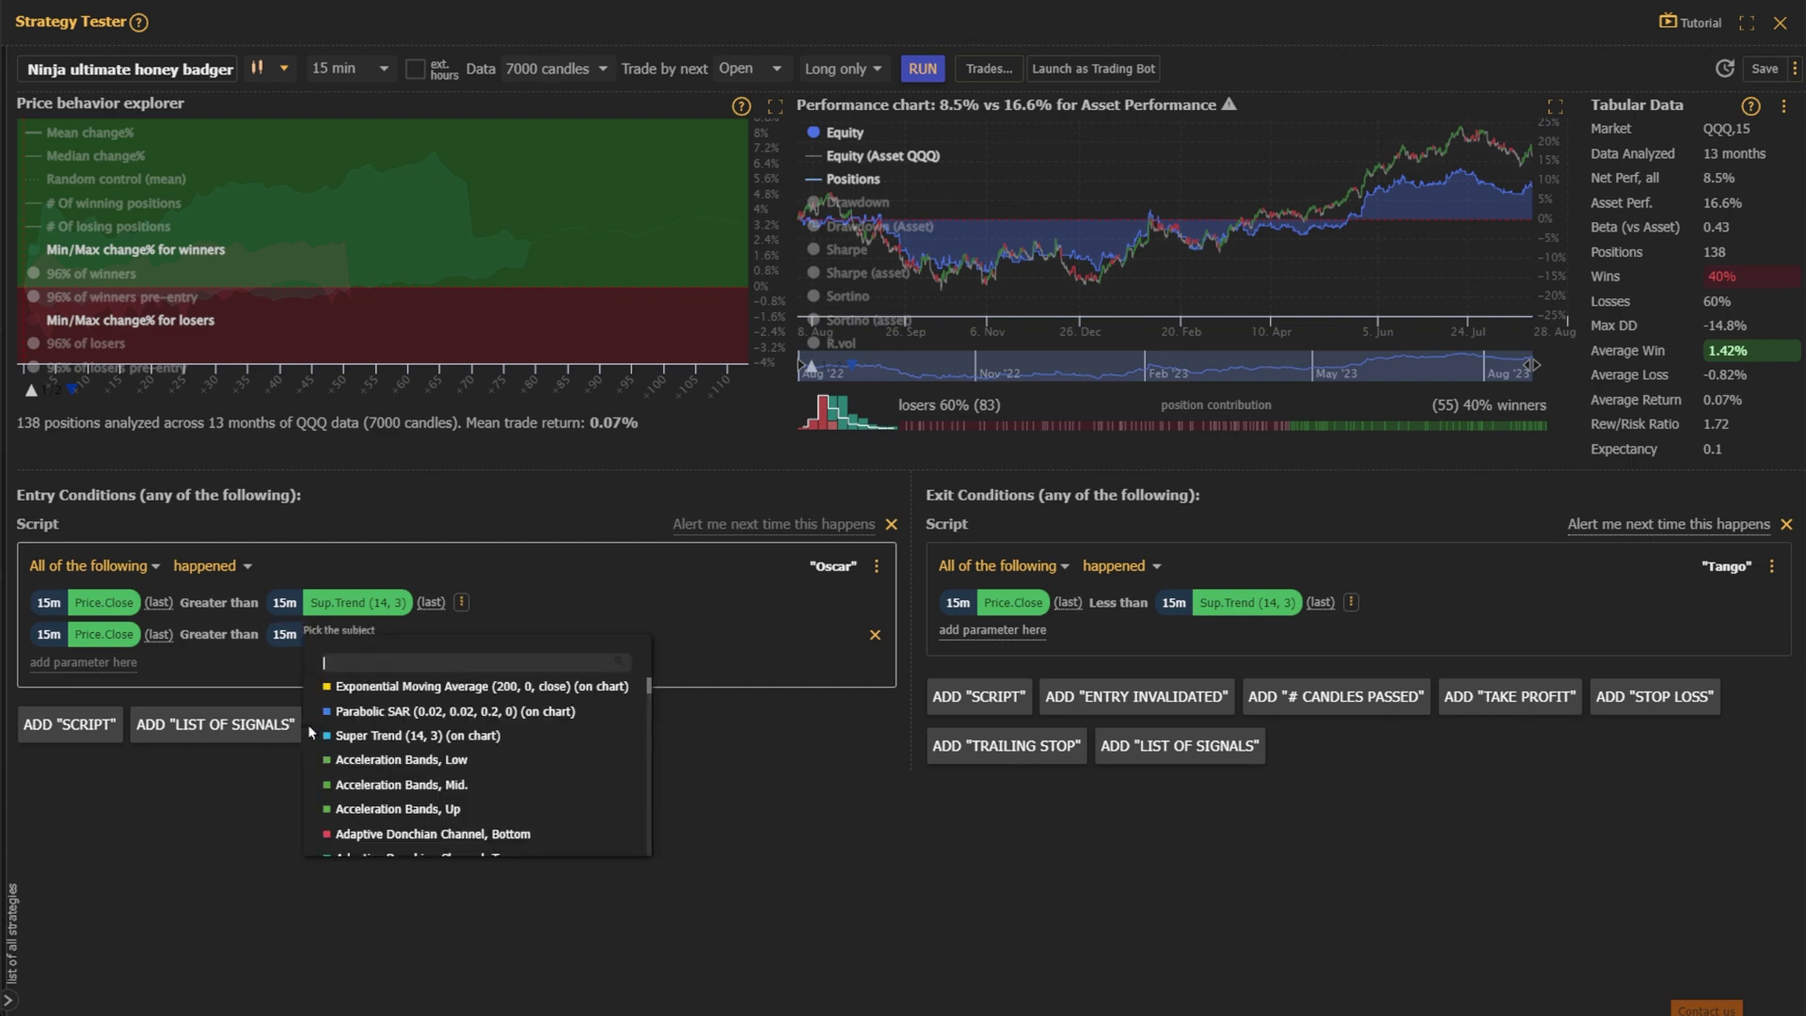
pyautogui.click(449, 694)
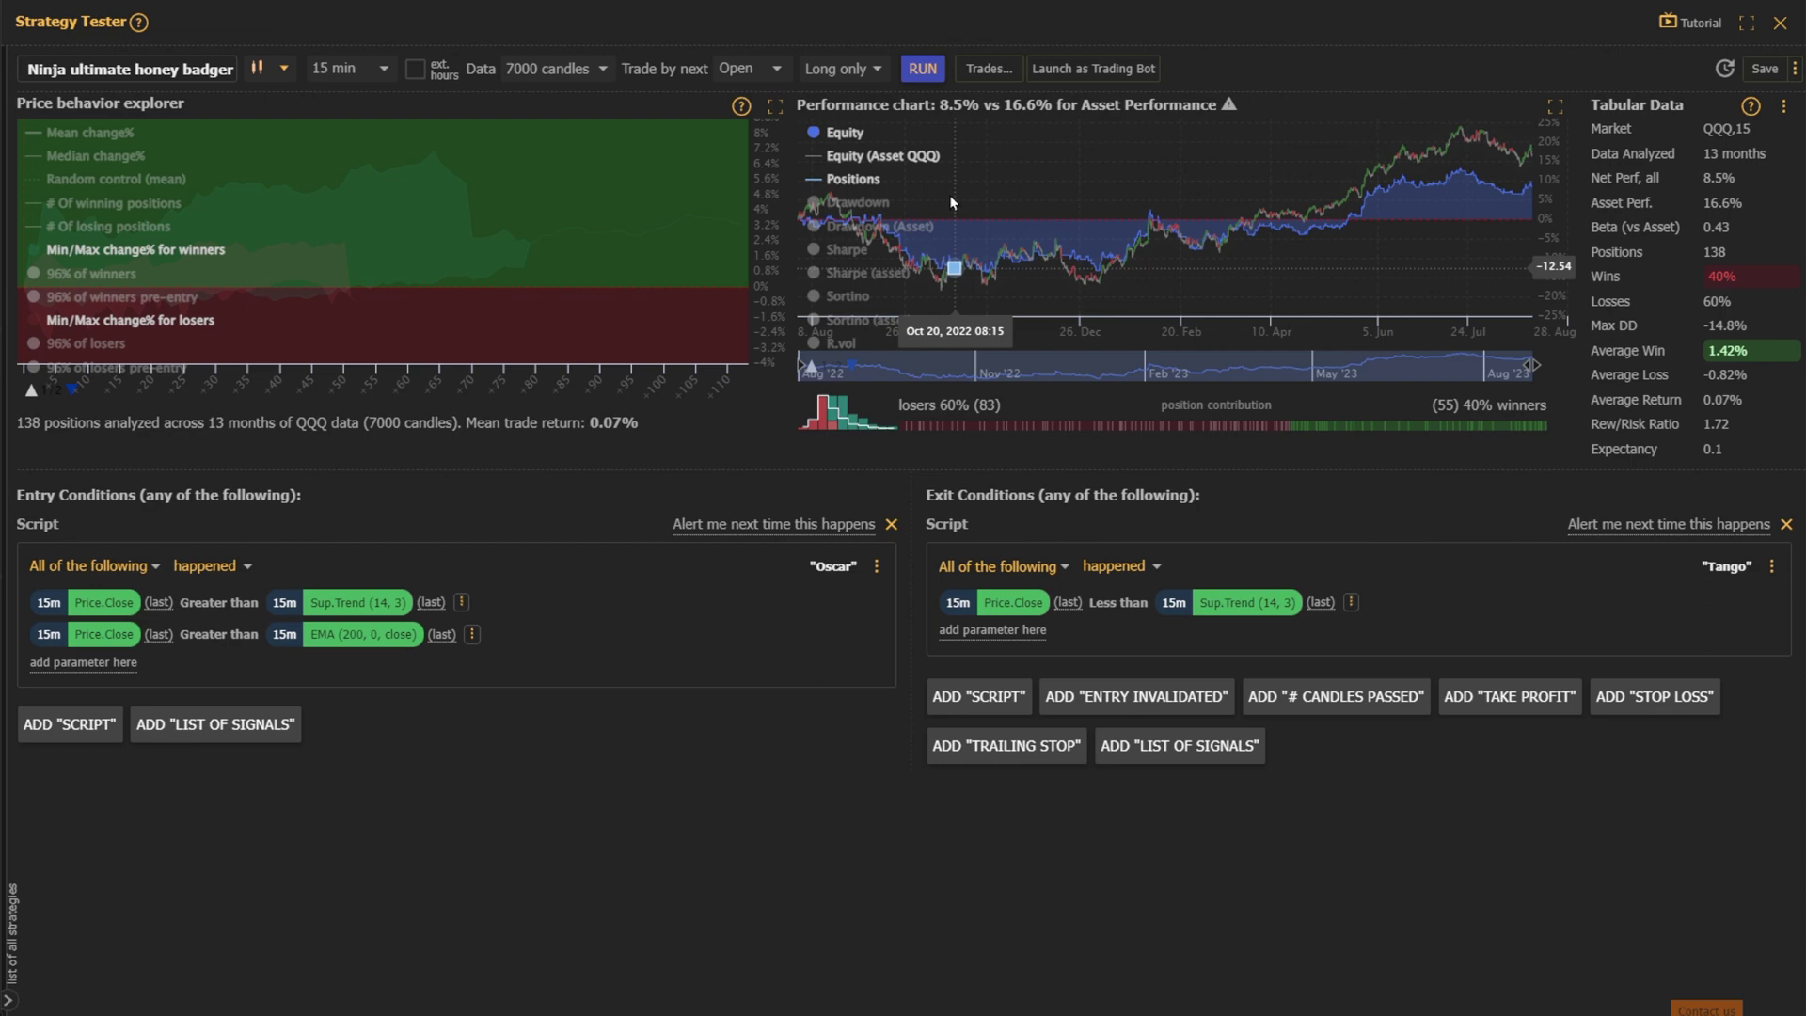
pyautogui.click(922, 68)
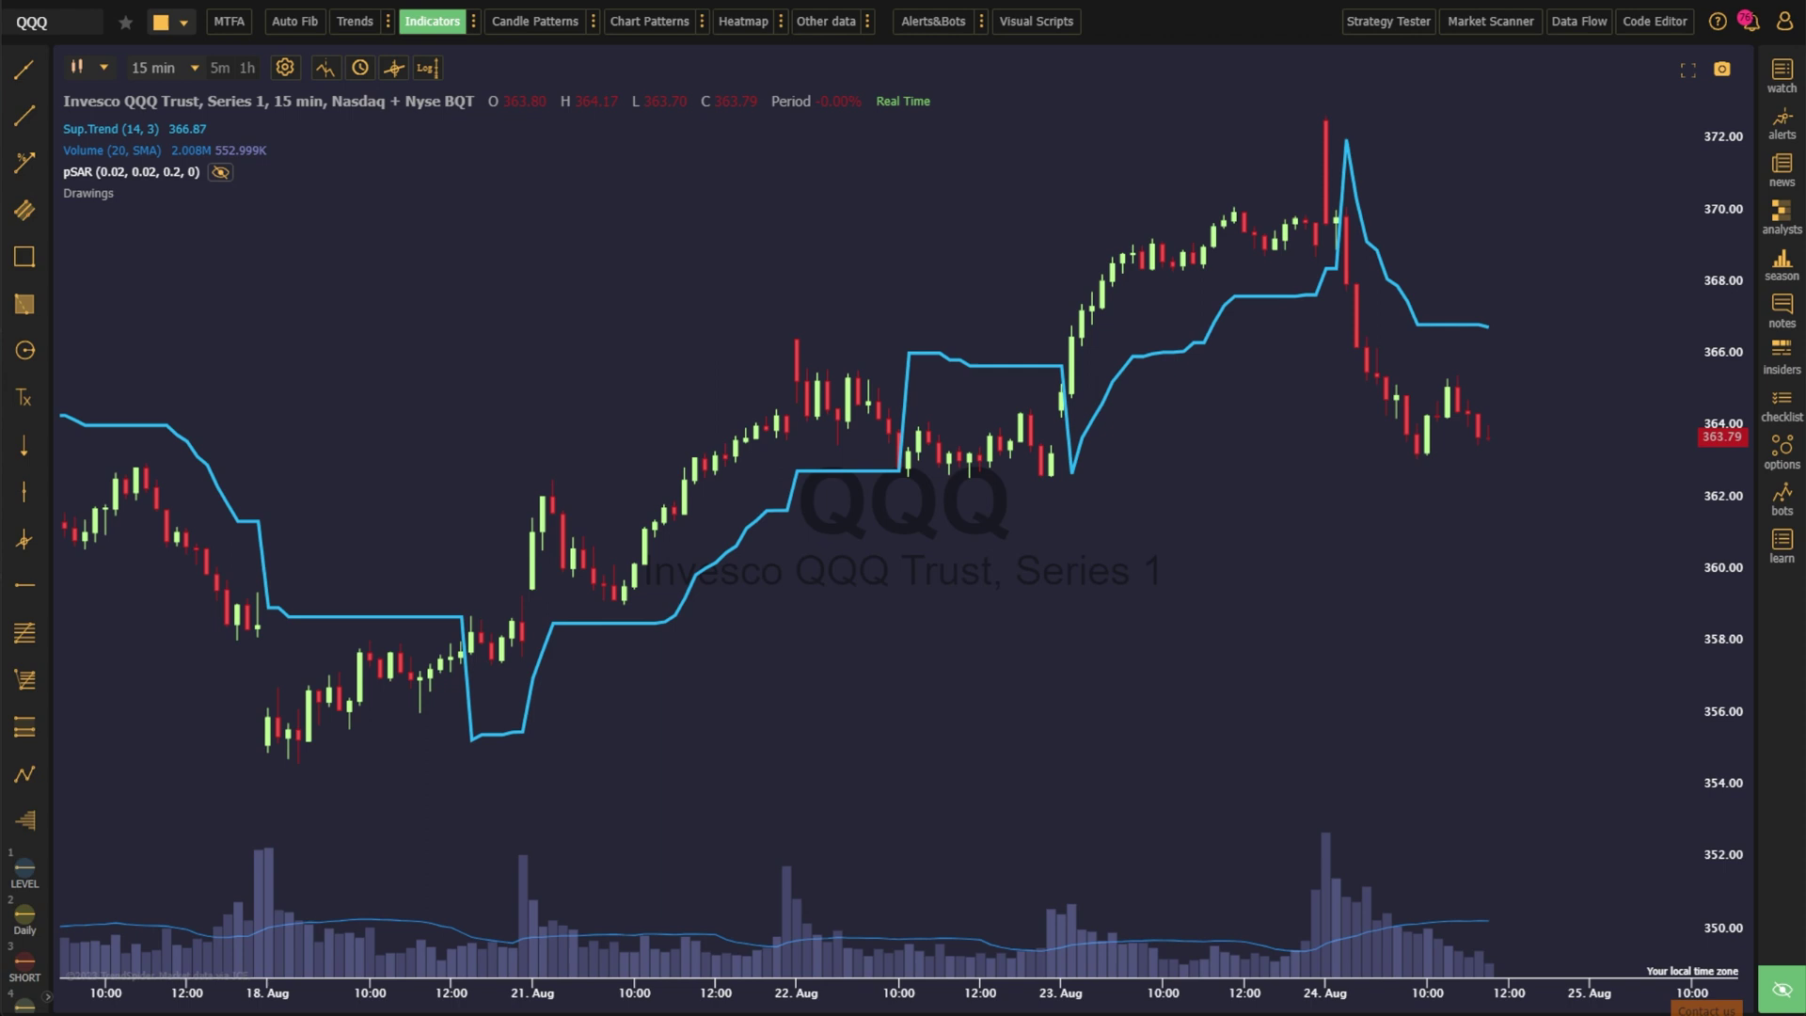
# - Show pSAR on the chart and add entry condition pSAR greater than Sup.Trend (14, 3)
pyautogui.click(221, 173)
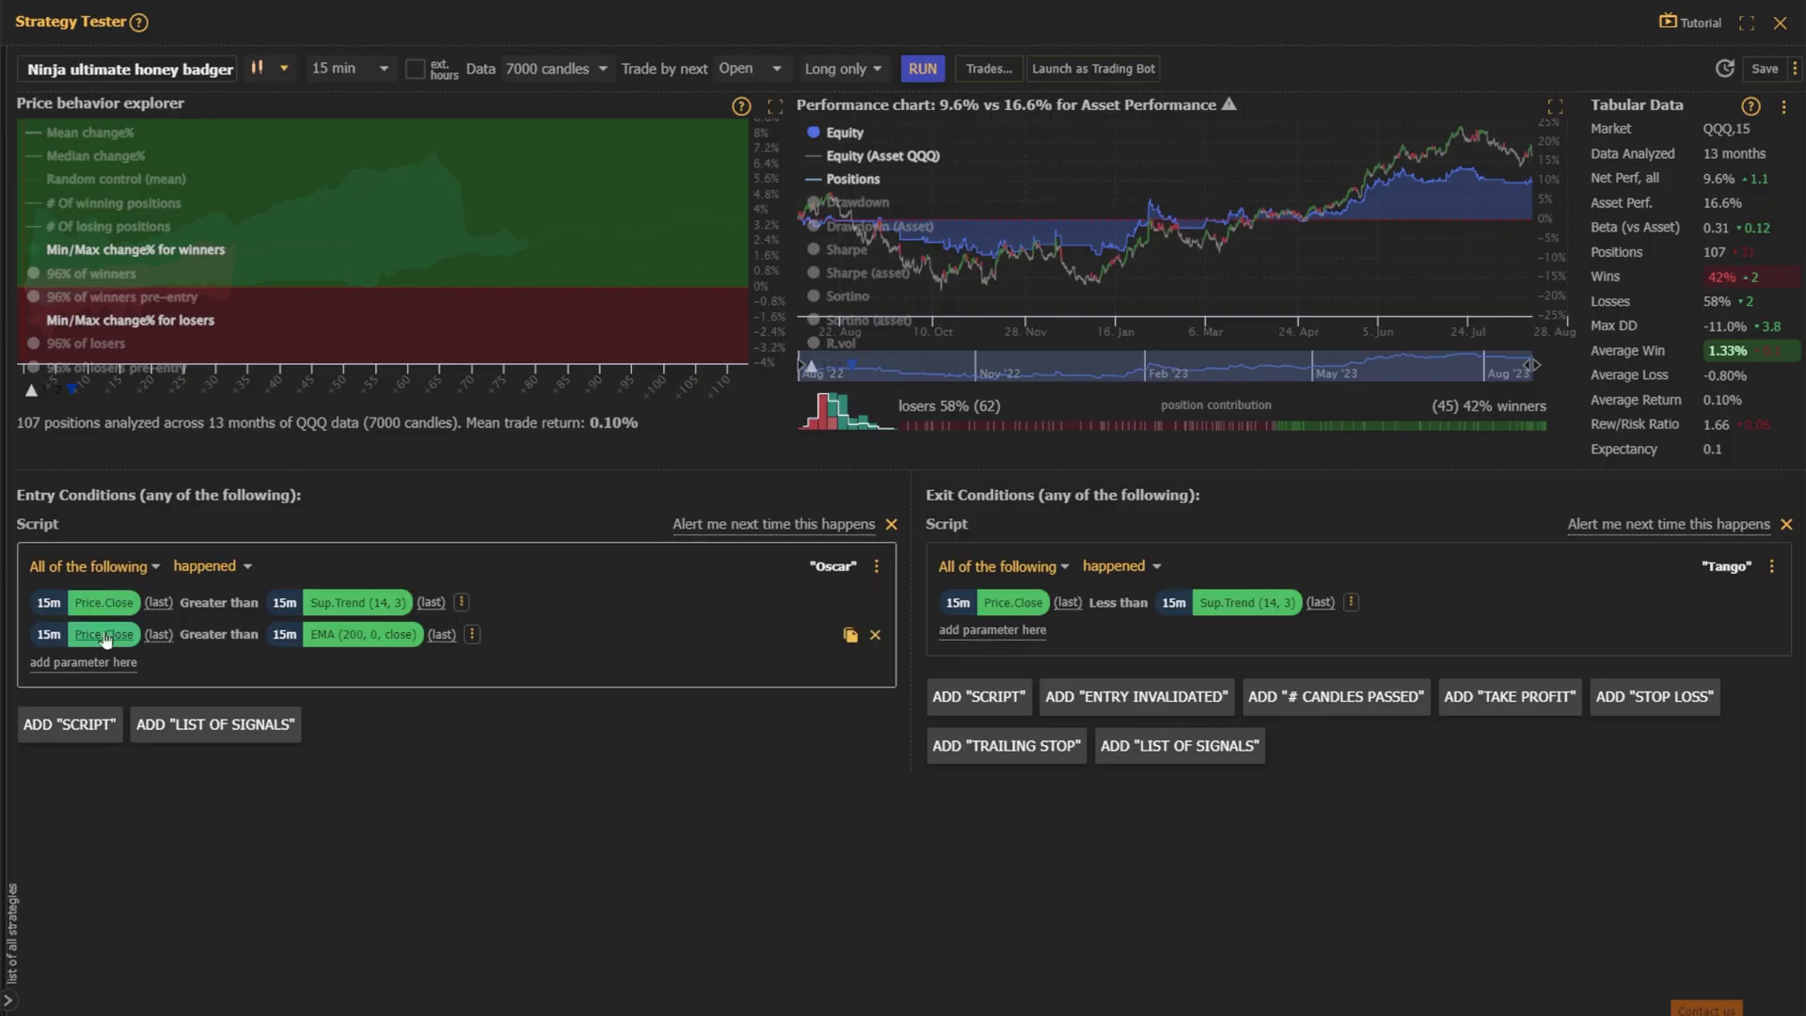
pyautogui.click(66, 725)
pyautogui.click(95, 680)
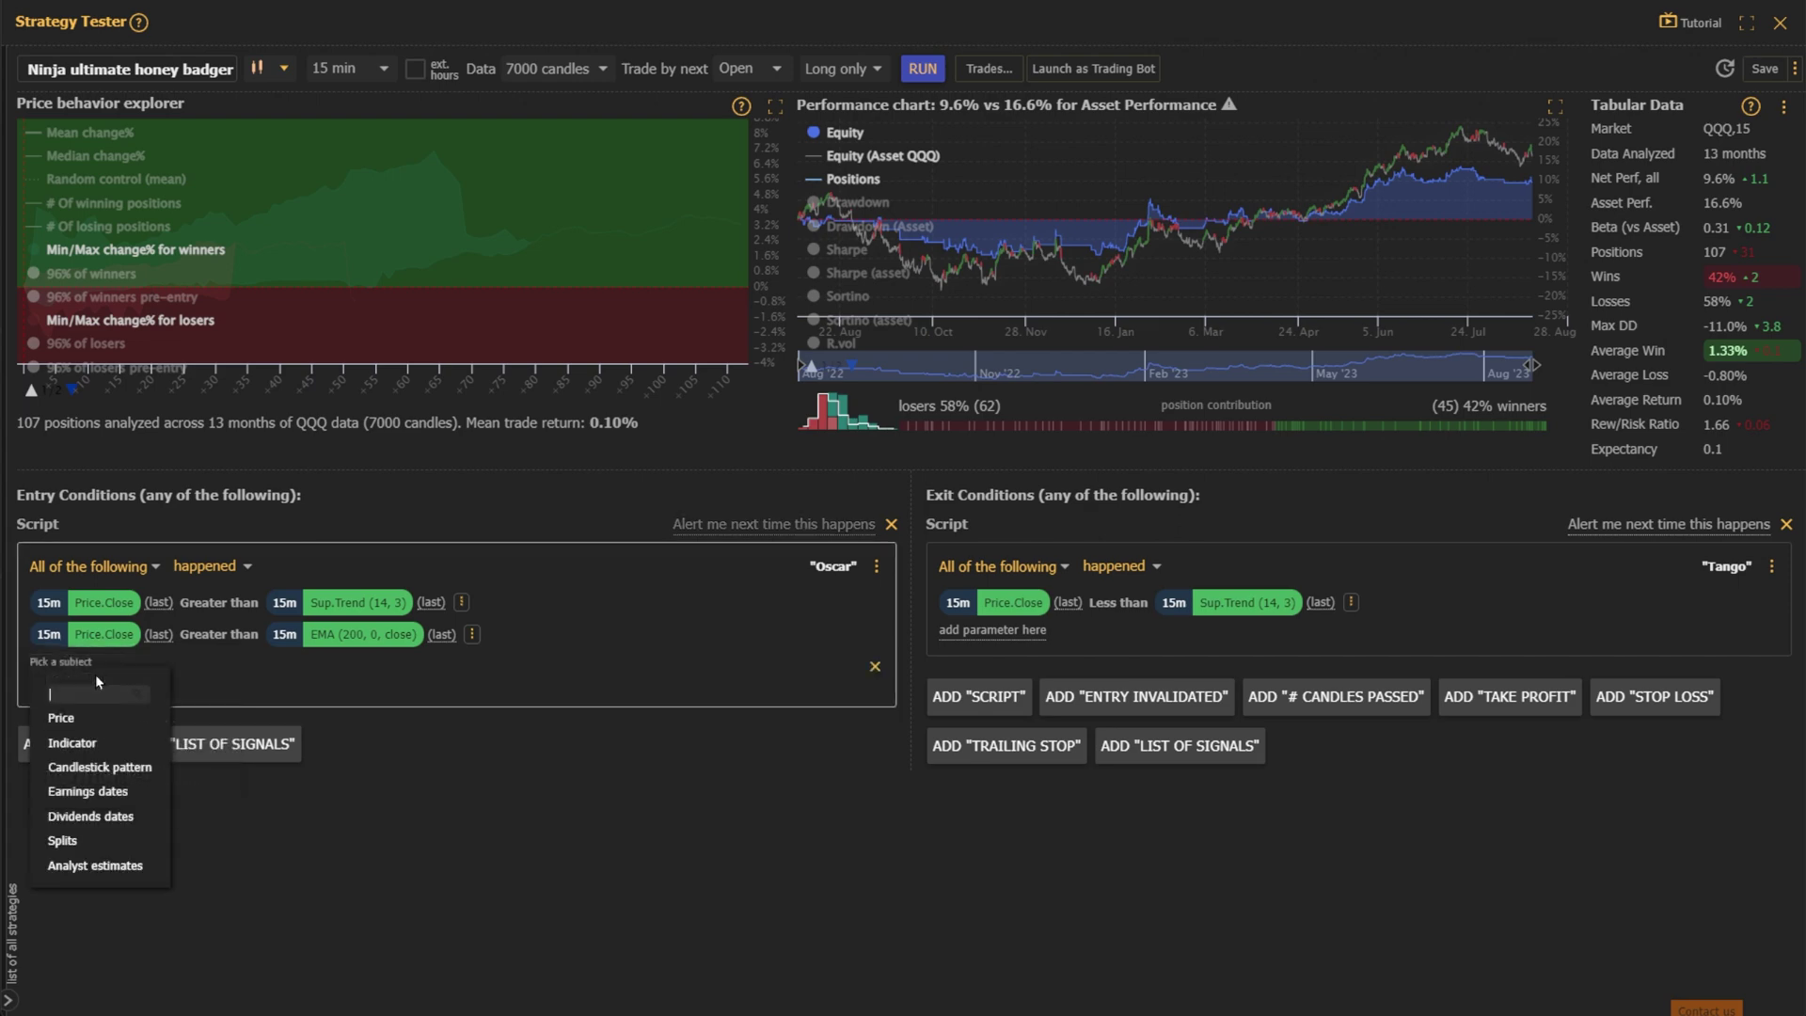
pyautogui.click(90, 736)
pyautogui.click(198, 744)
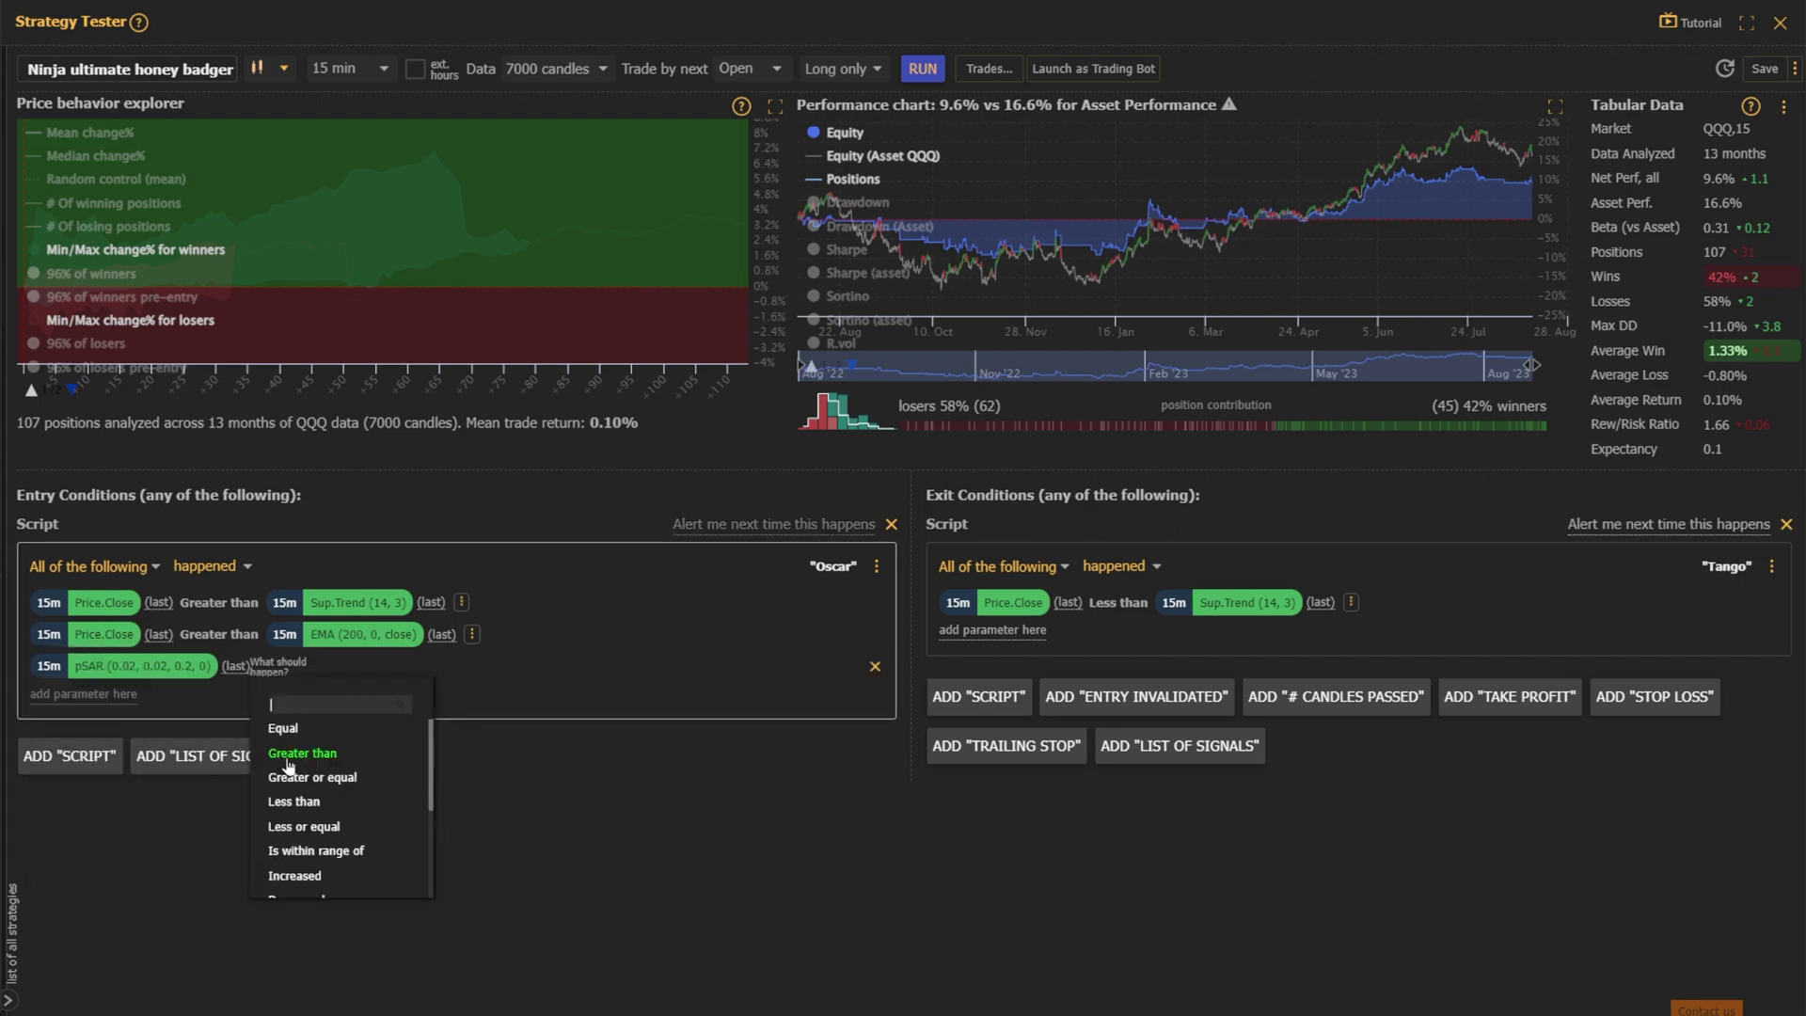
pyautogui.click(381, 752)
pyautogui.click(386, 760)
pyautogui.click(414, 767)
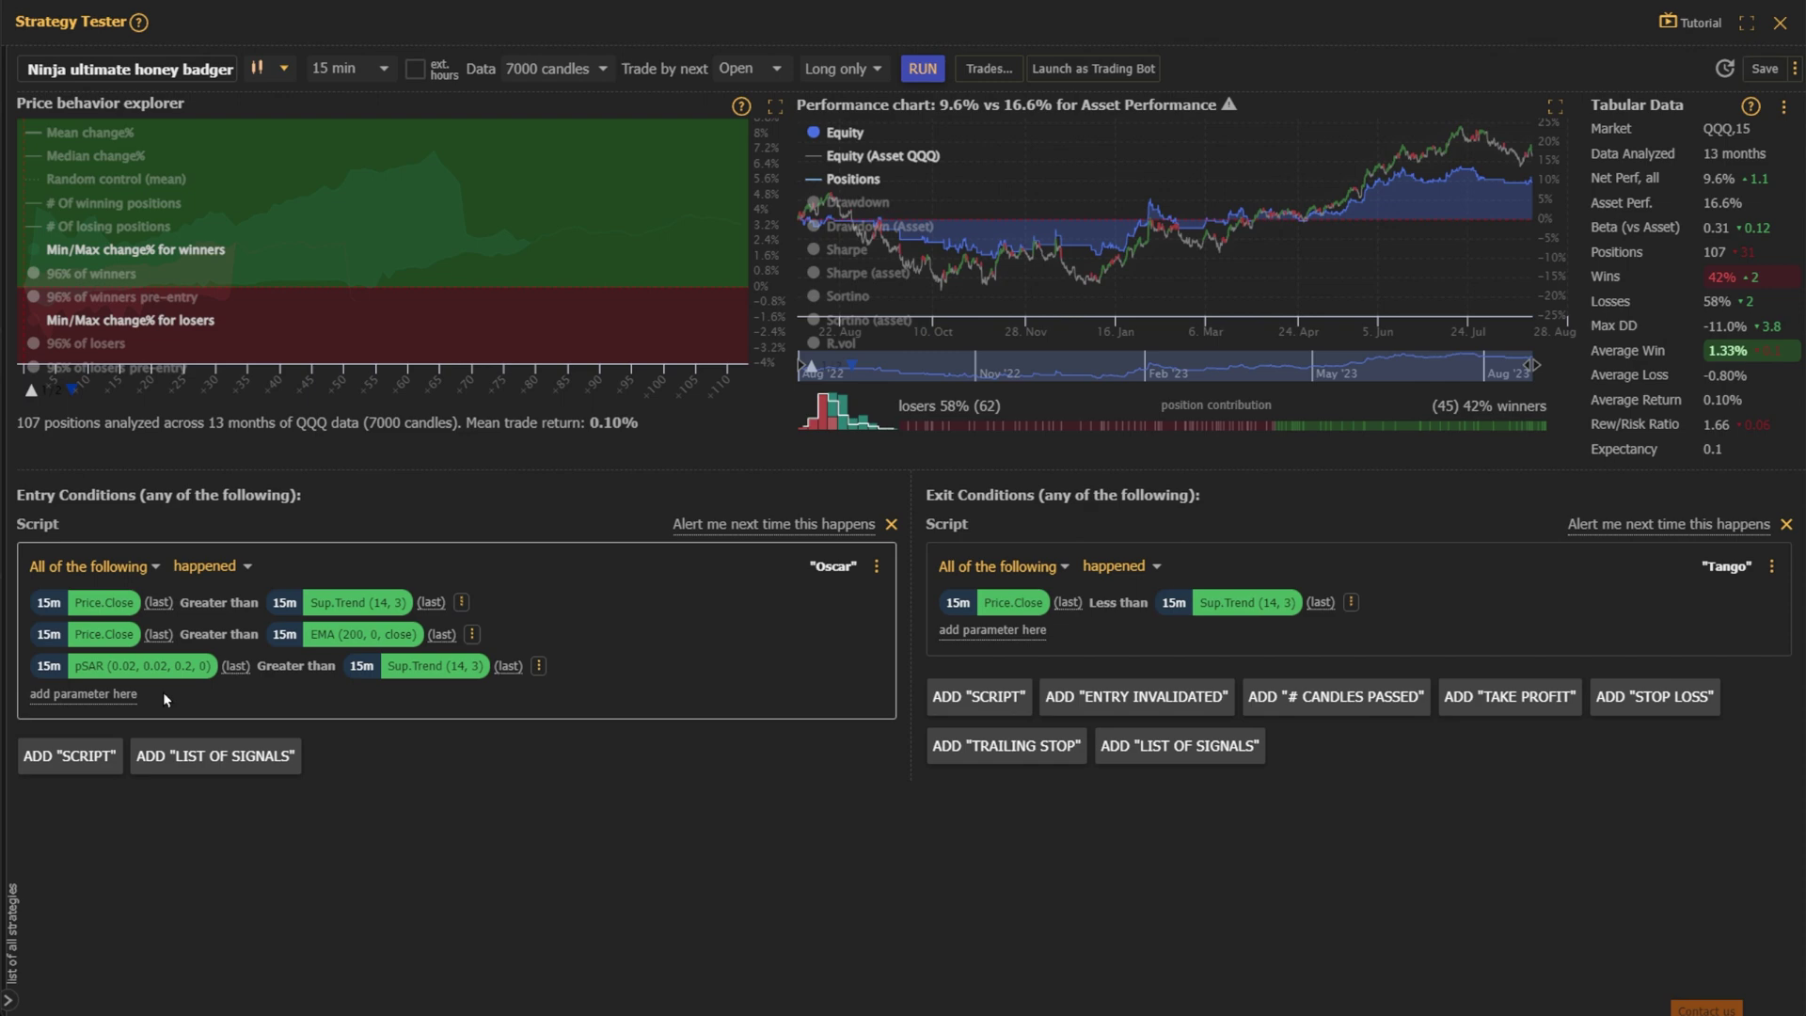
# - Add entry condition Price.Close greater than pSAR (0.02, 0.02, 0.2, 0)
pyautogui.click(109, 697)
pyautogui.click(83, 711)
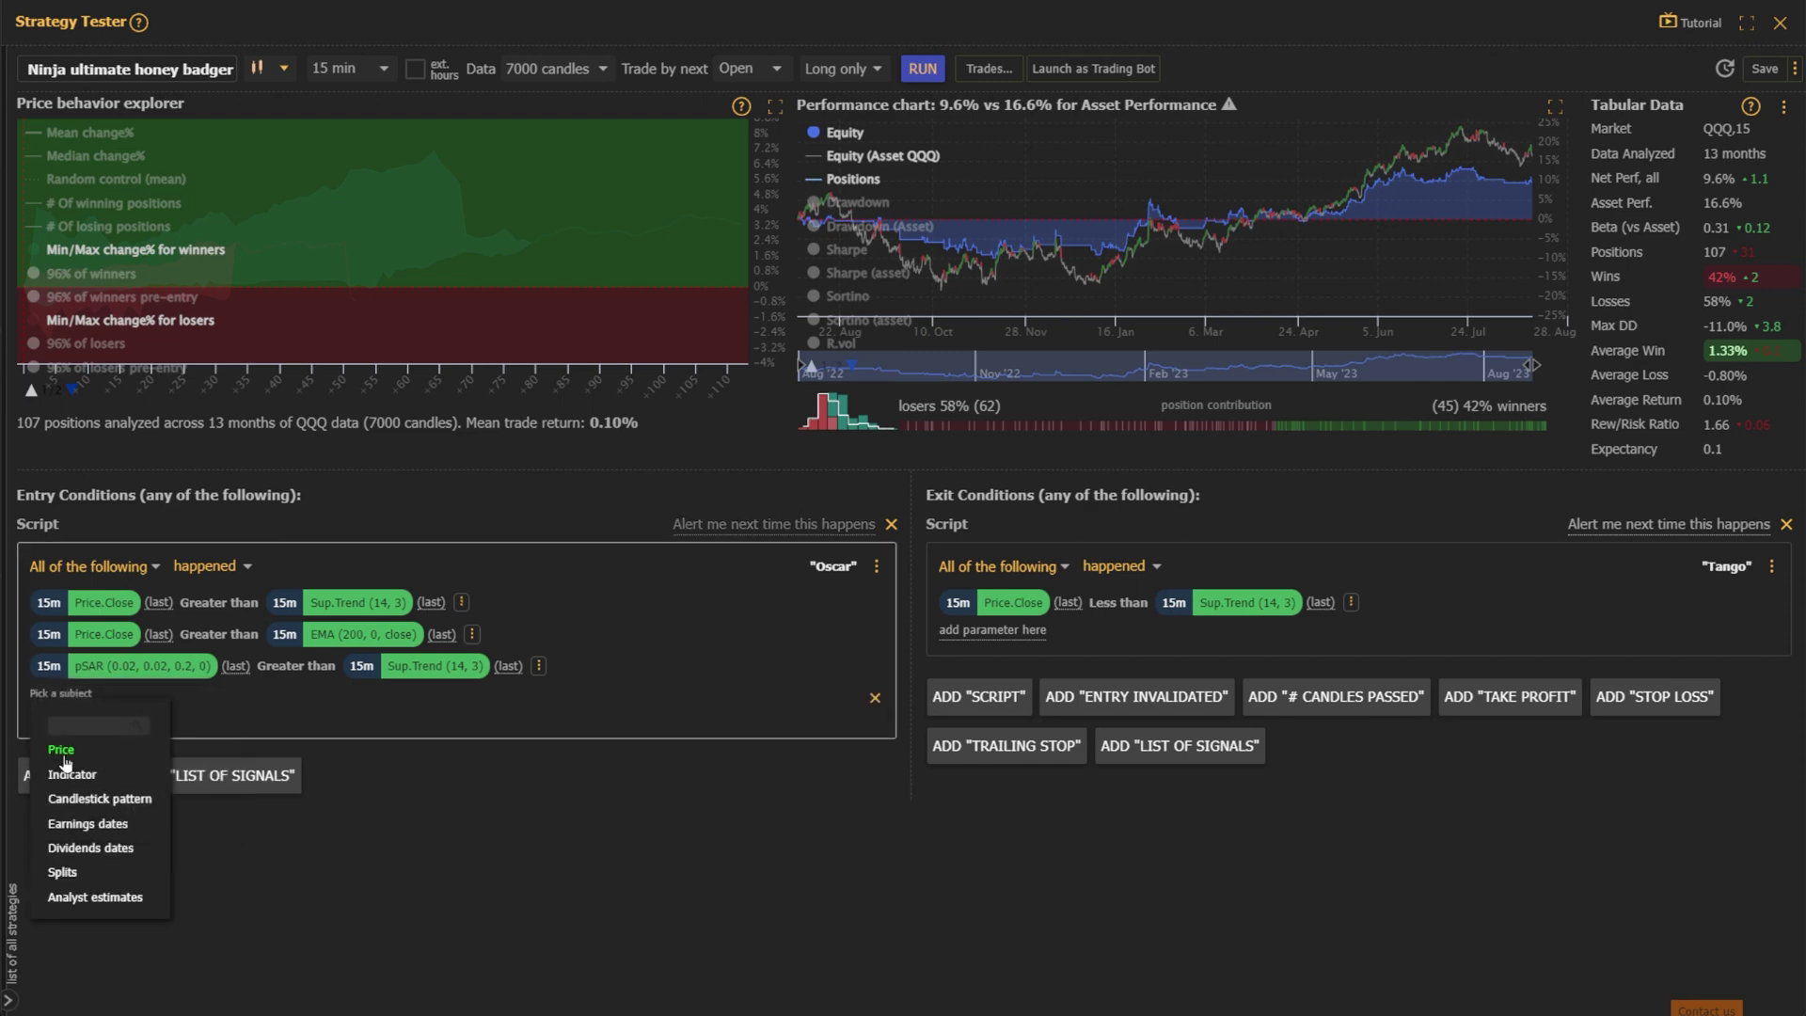
pyautogui.click(62, 751)
pyautogui.click(141, 825)
pyautogui.click(232, 788)
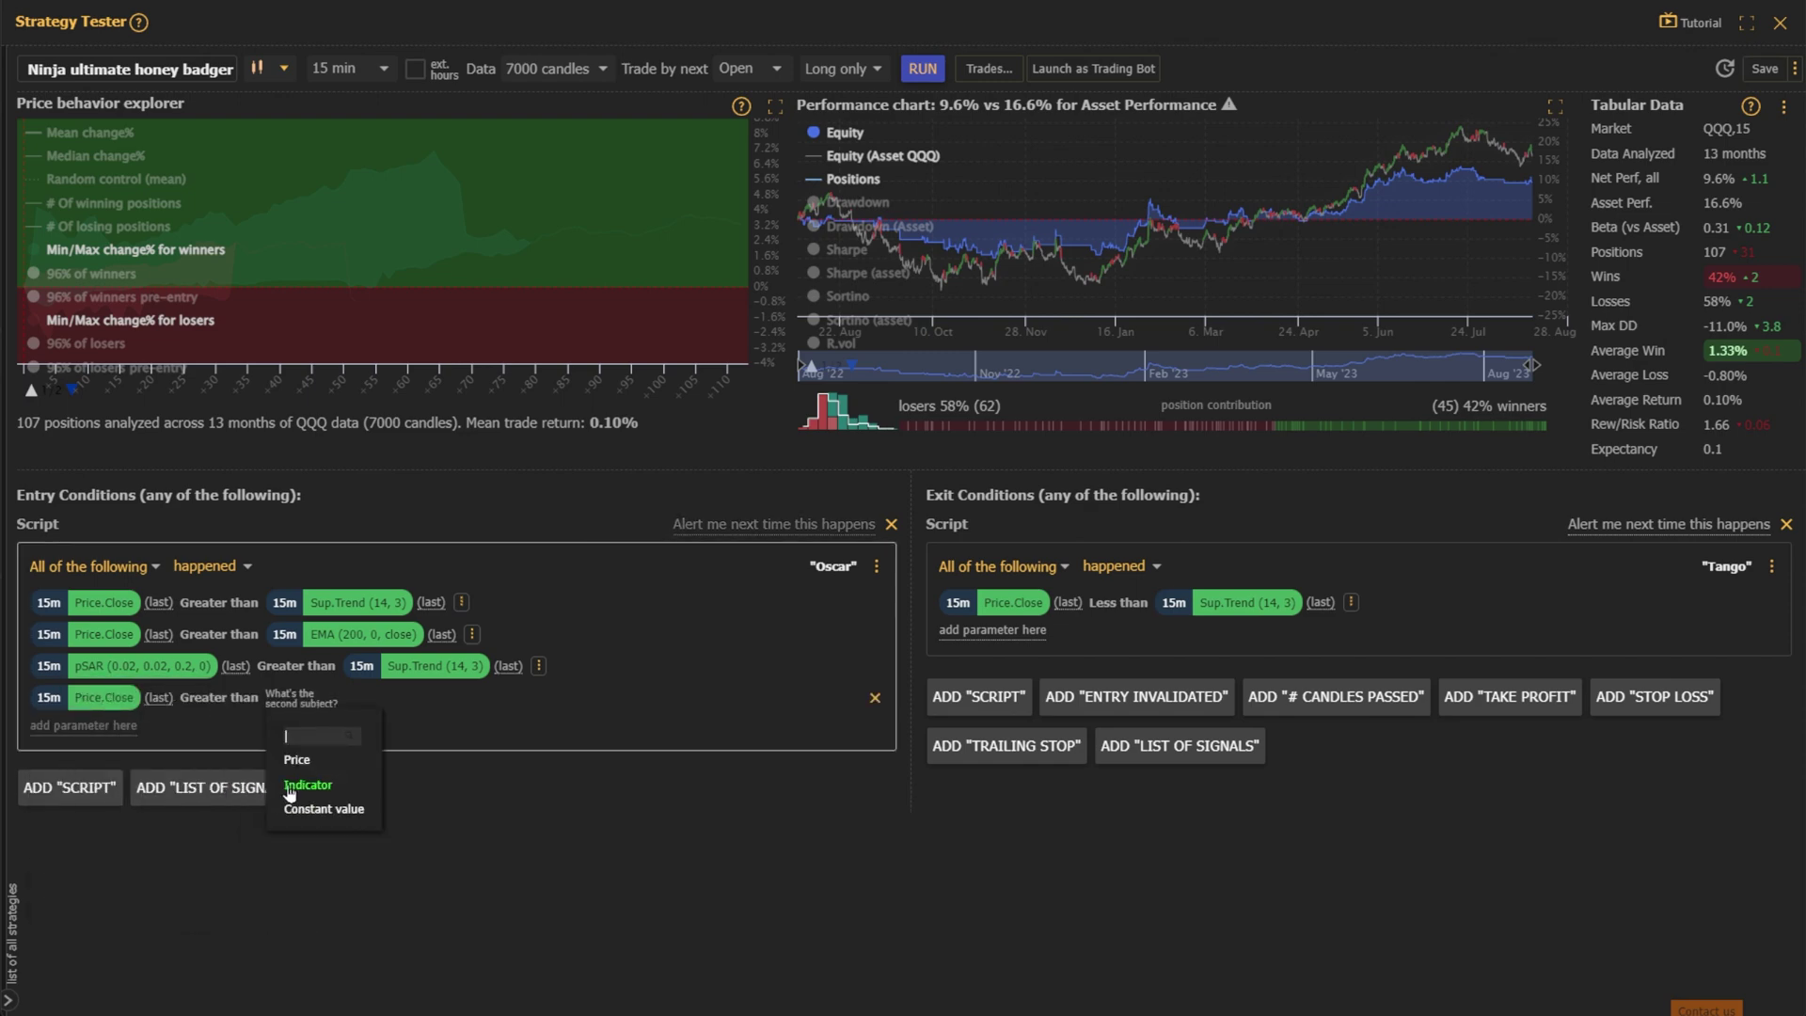
pyautogui.click(290, 789)
pyautogui.click(387, 783)
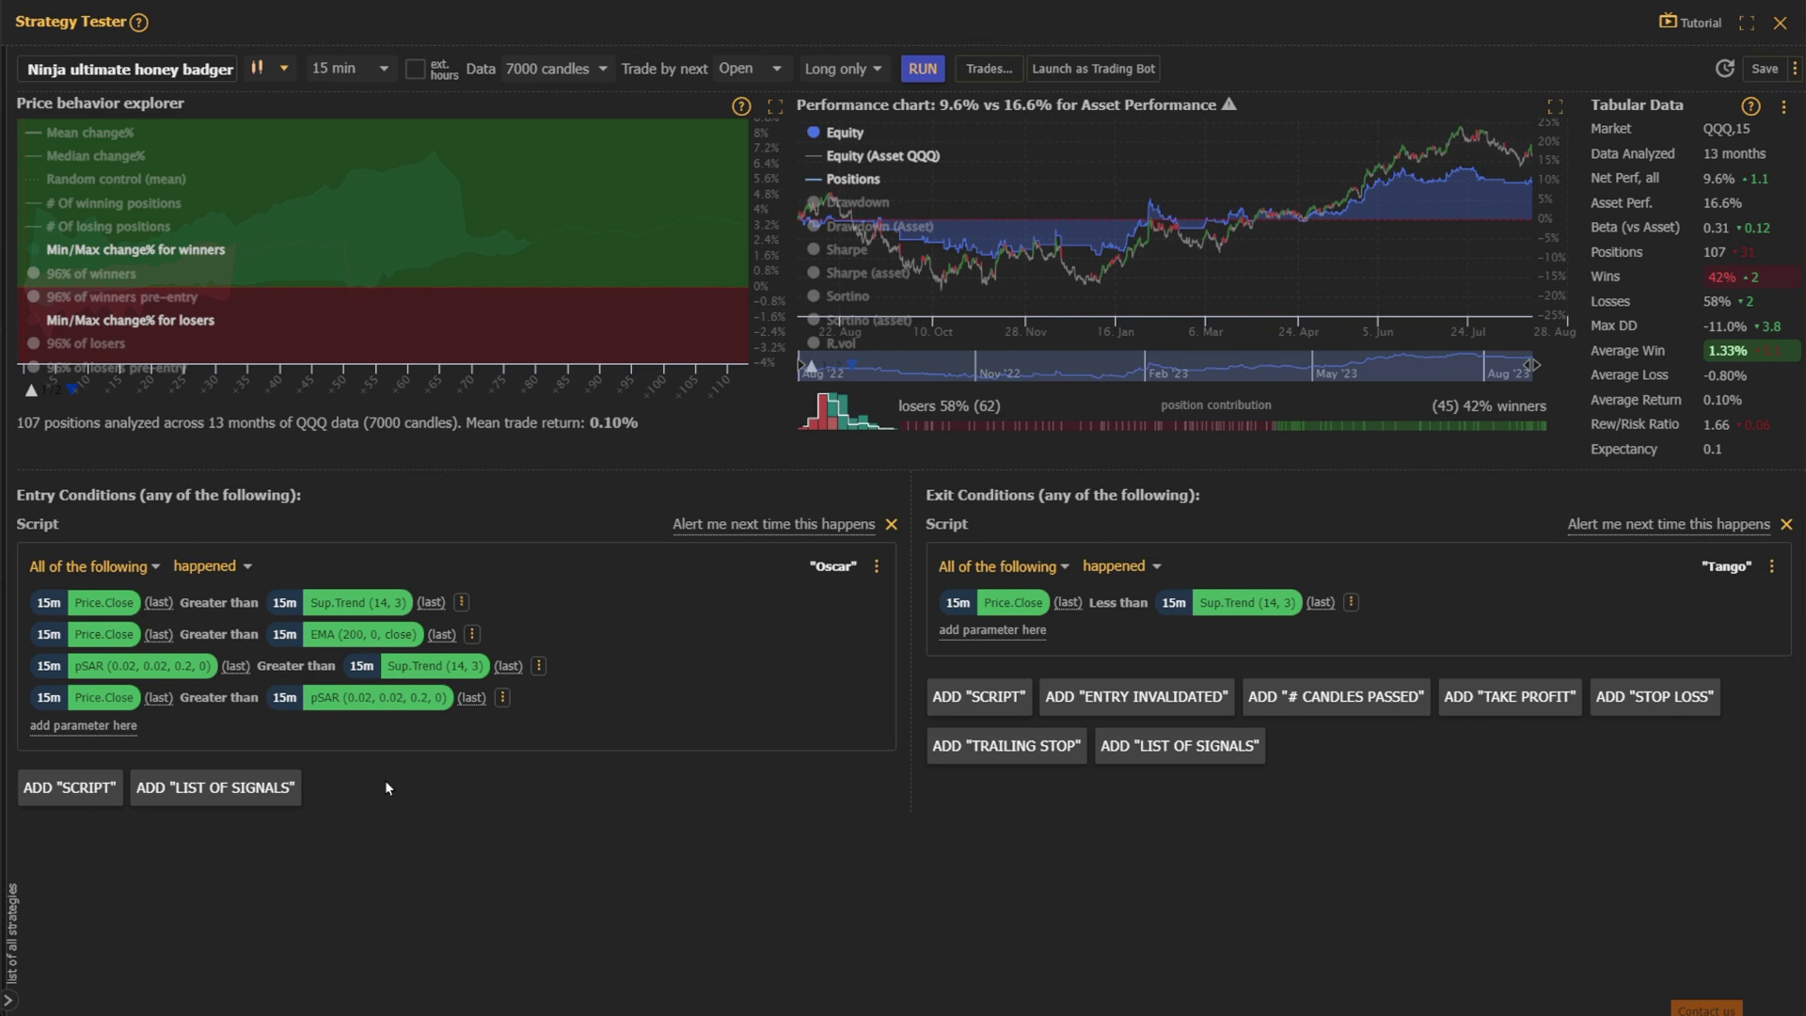
# - Add exit condition Price.Close less than pSAR (0.02, 0.02, 0.2, 0) and rerun the backtest
pyautogui.click(992, 629)
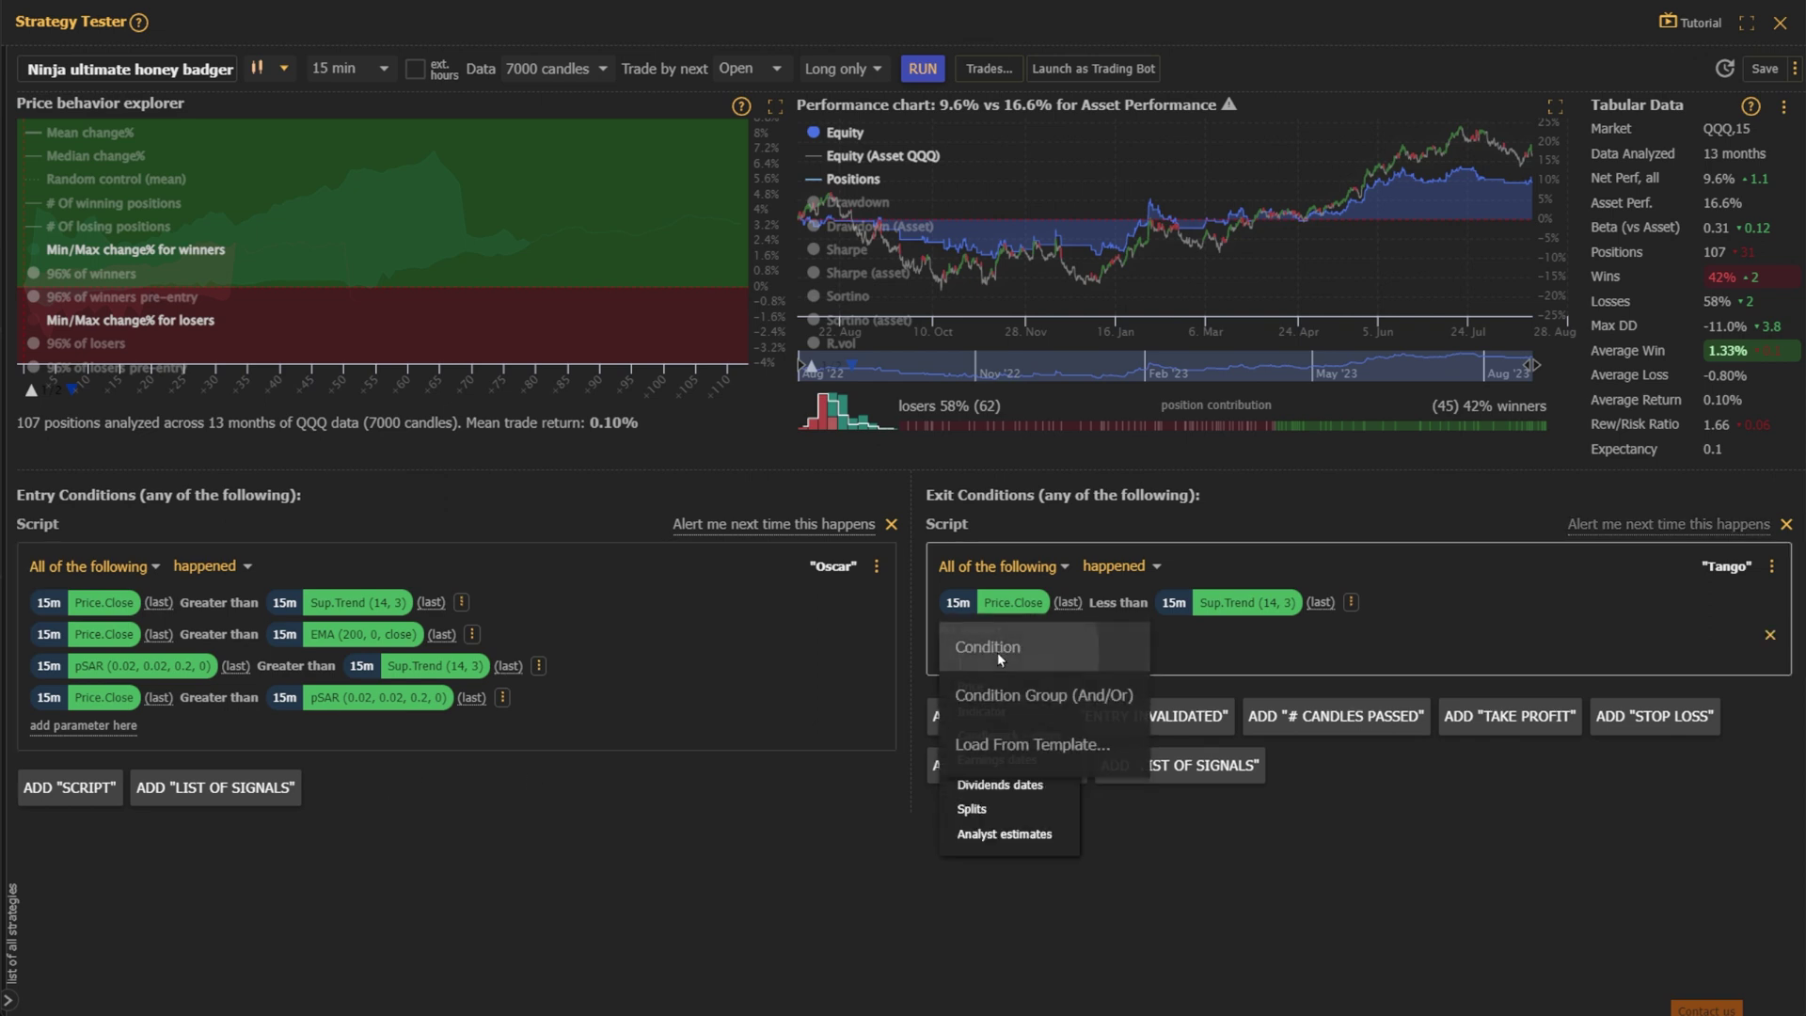
pyautogui.click(993, 664)
pyautogui.click(1049, 762)
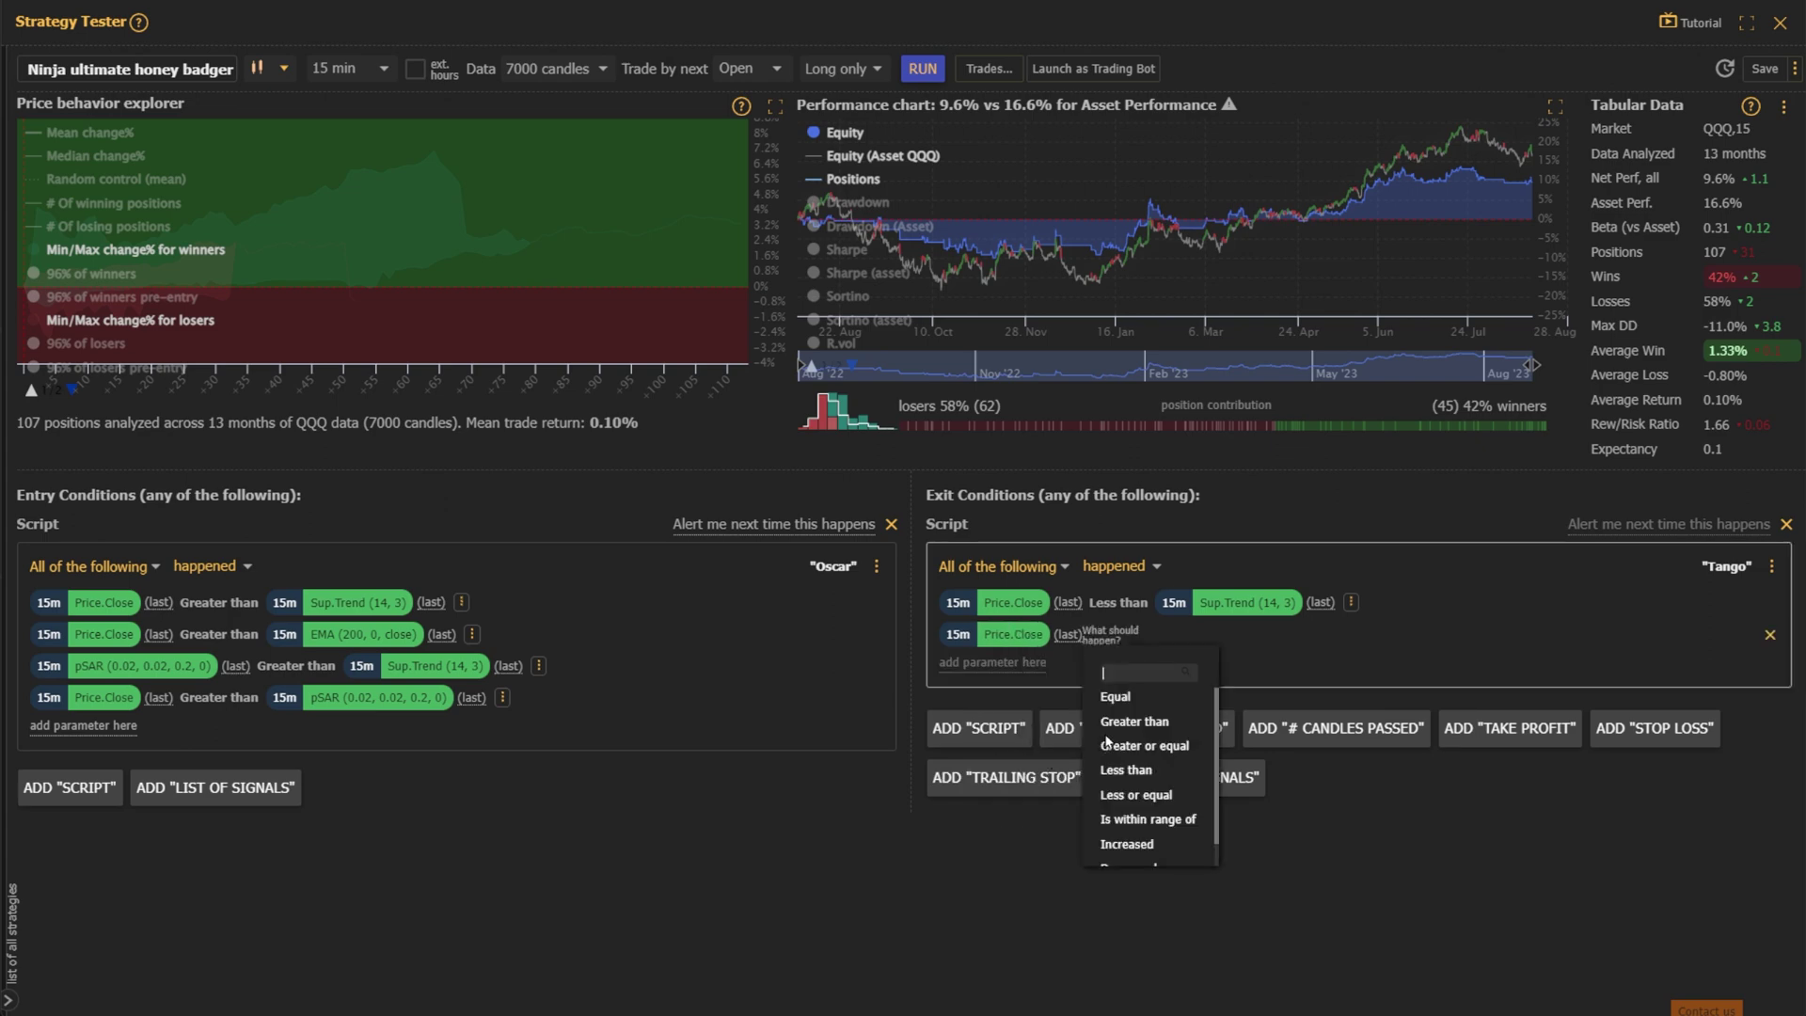
pyautogui.click(1126, 769)
pyautogui.click(1196, 737)
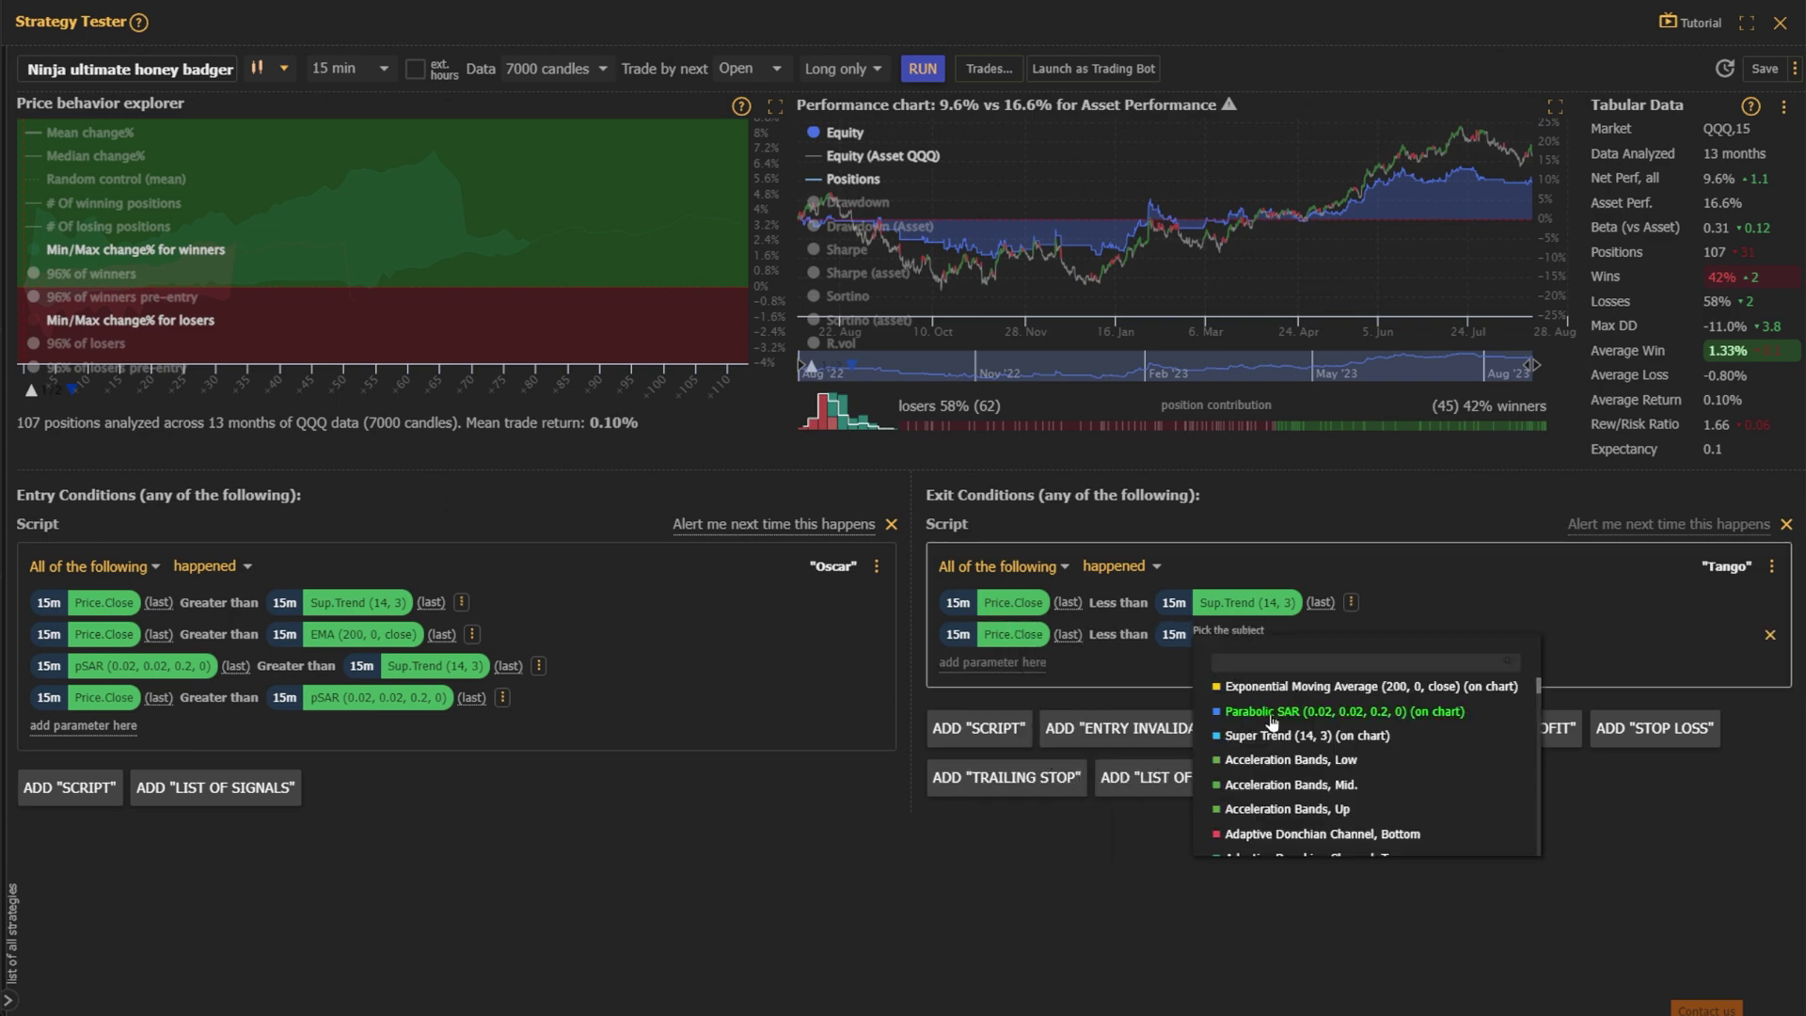
pyautogui.click(1272, 712)
pyautogui.click(927, 70)
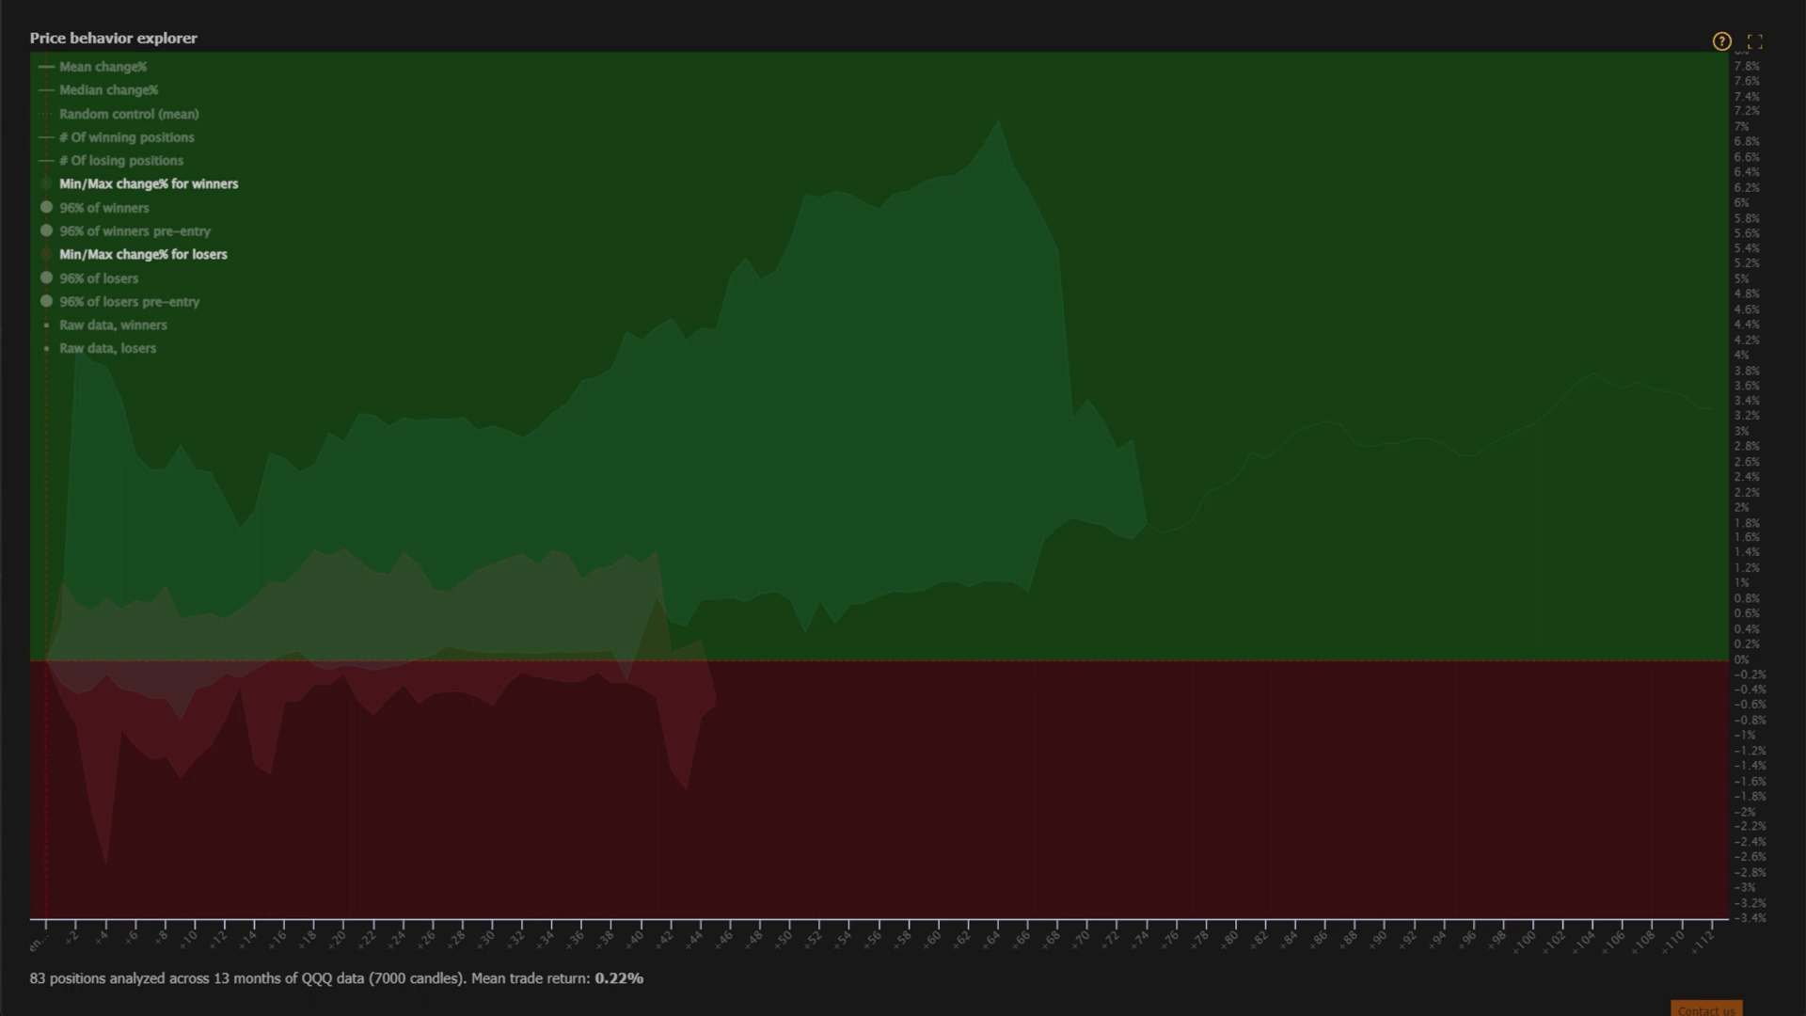
# - Check winners' gains in the maximized Price behavior explorer, then add a Stop Loss exit
pyautogui.click(1540, 703)
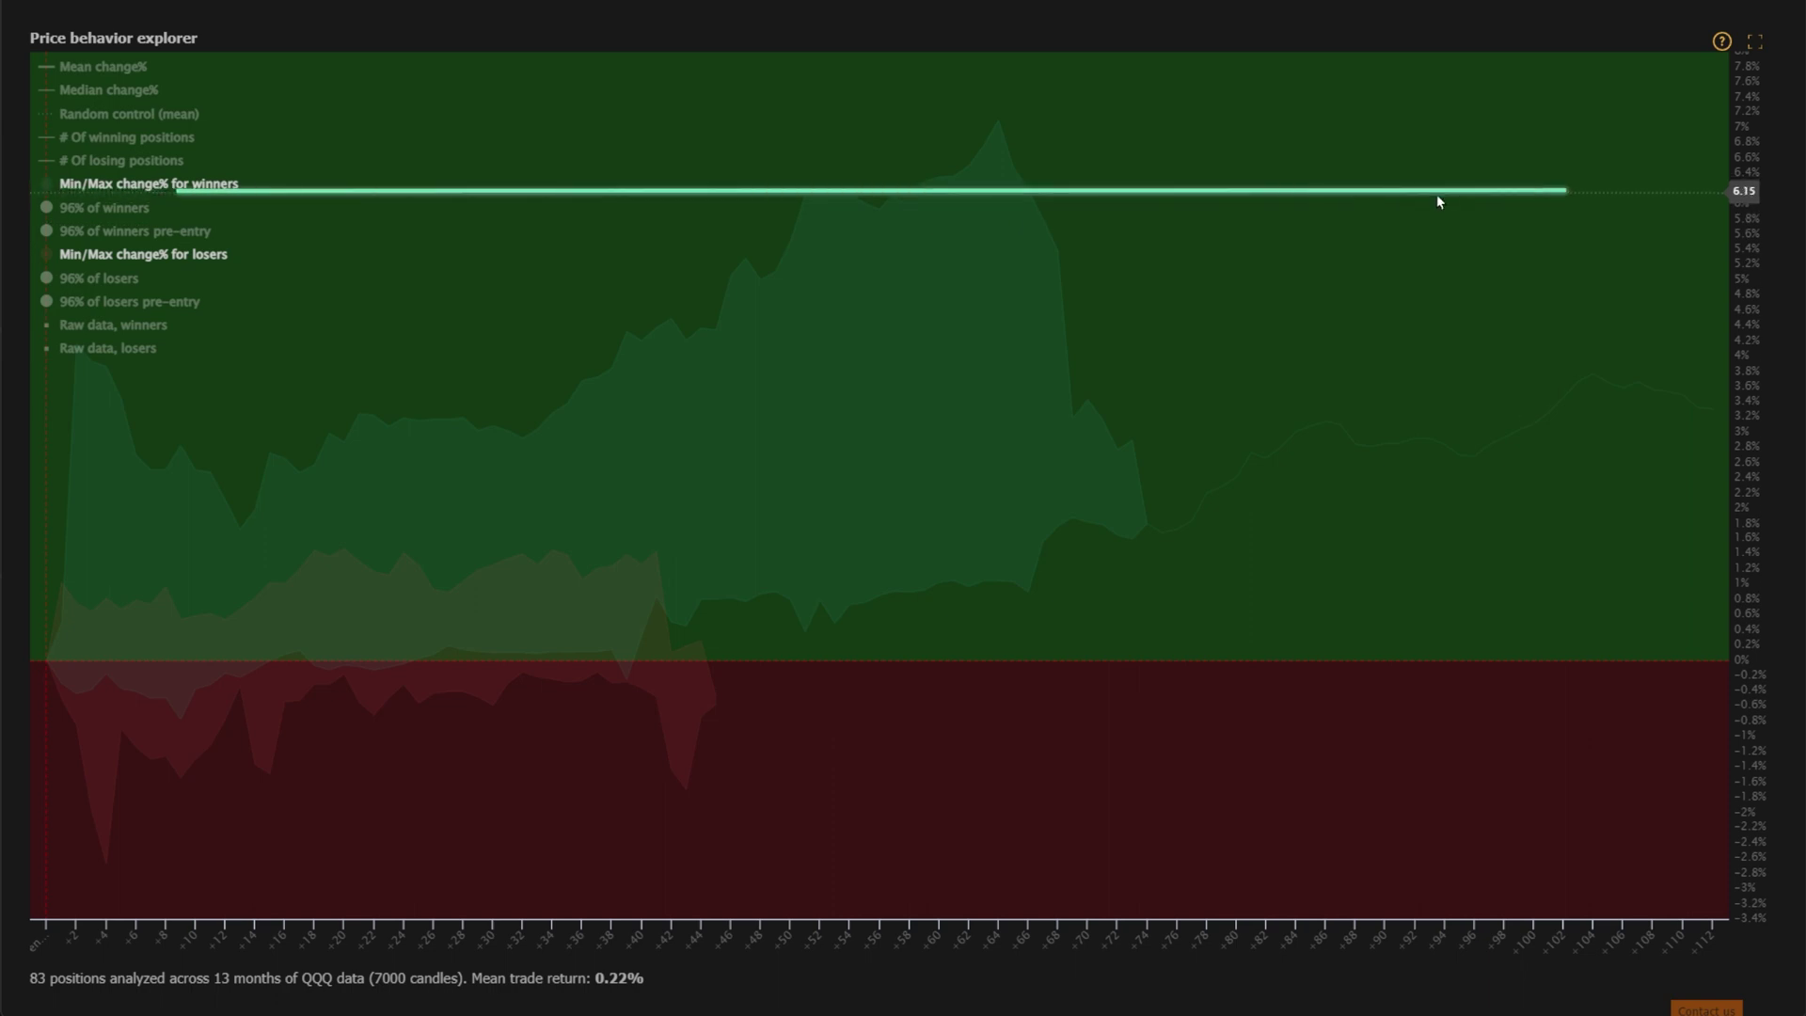
pyautogui.click(1754, 41)
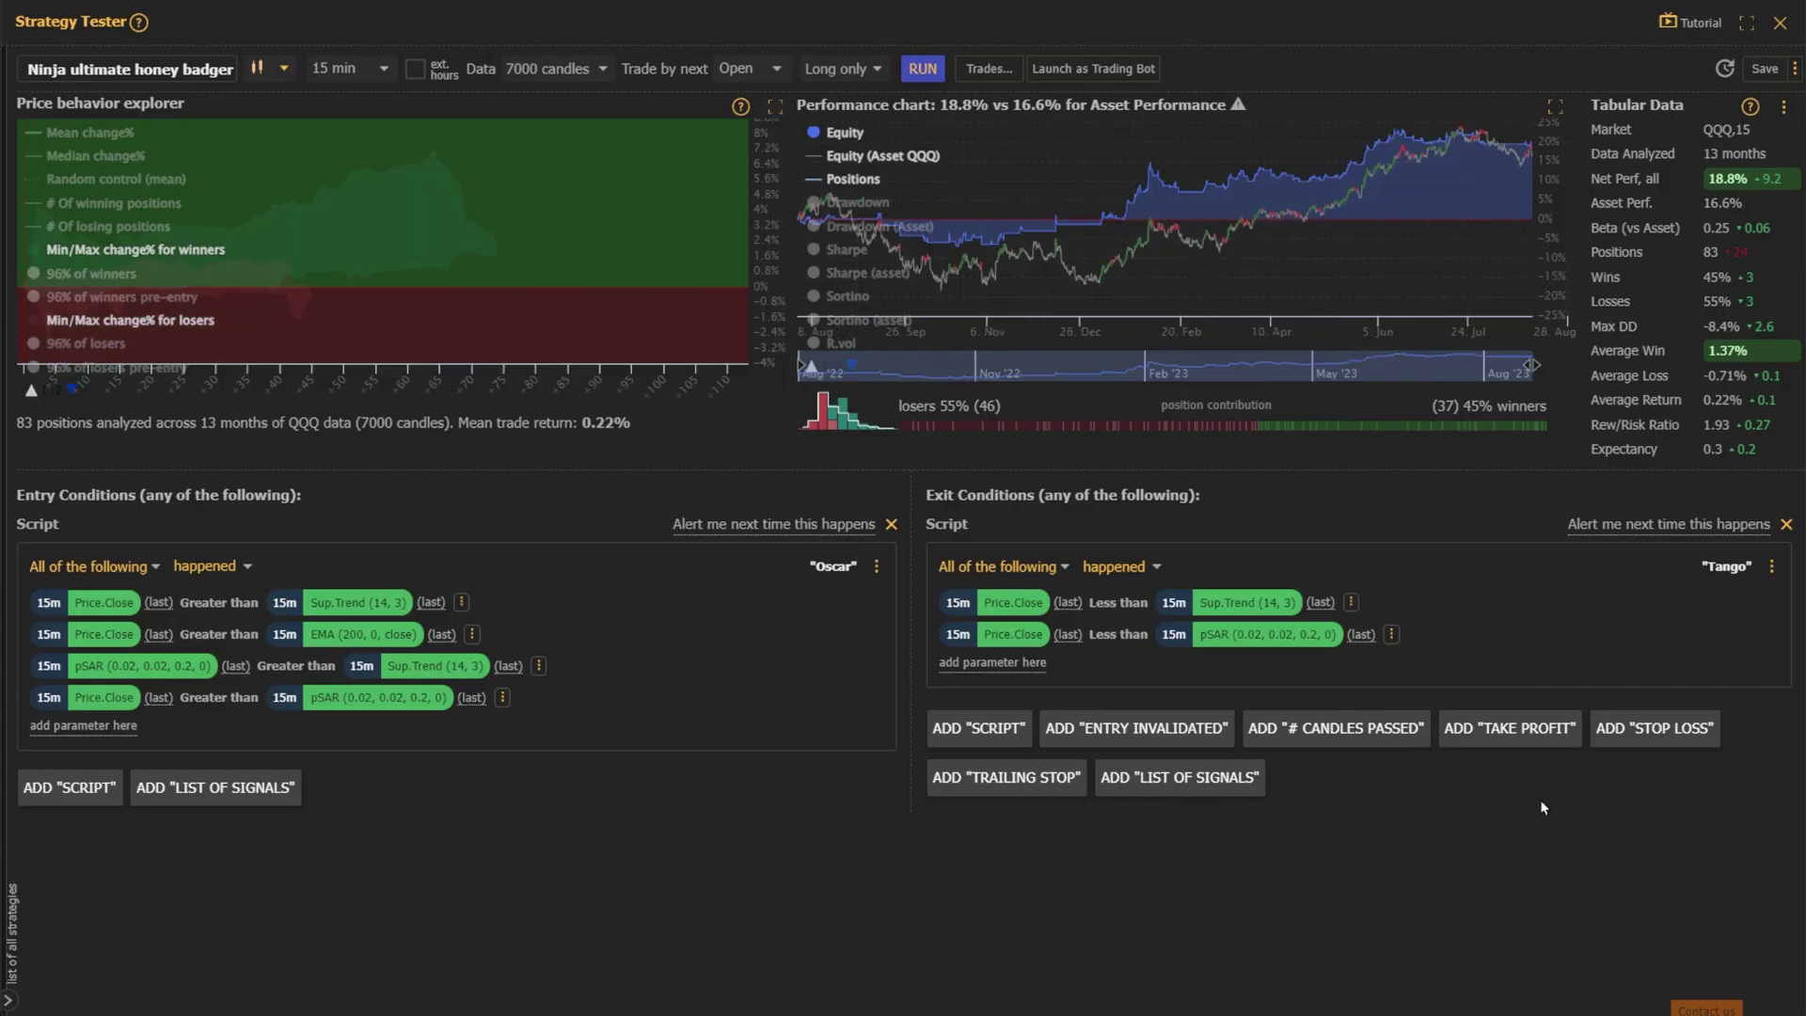
pyautogui.click(1605, 744)
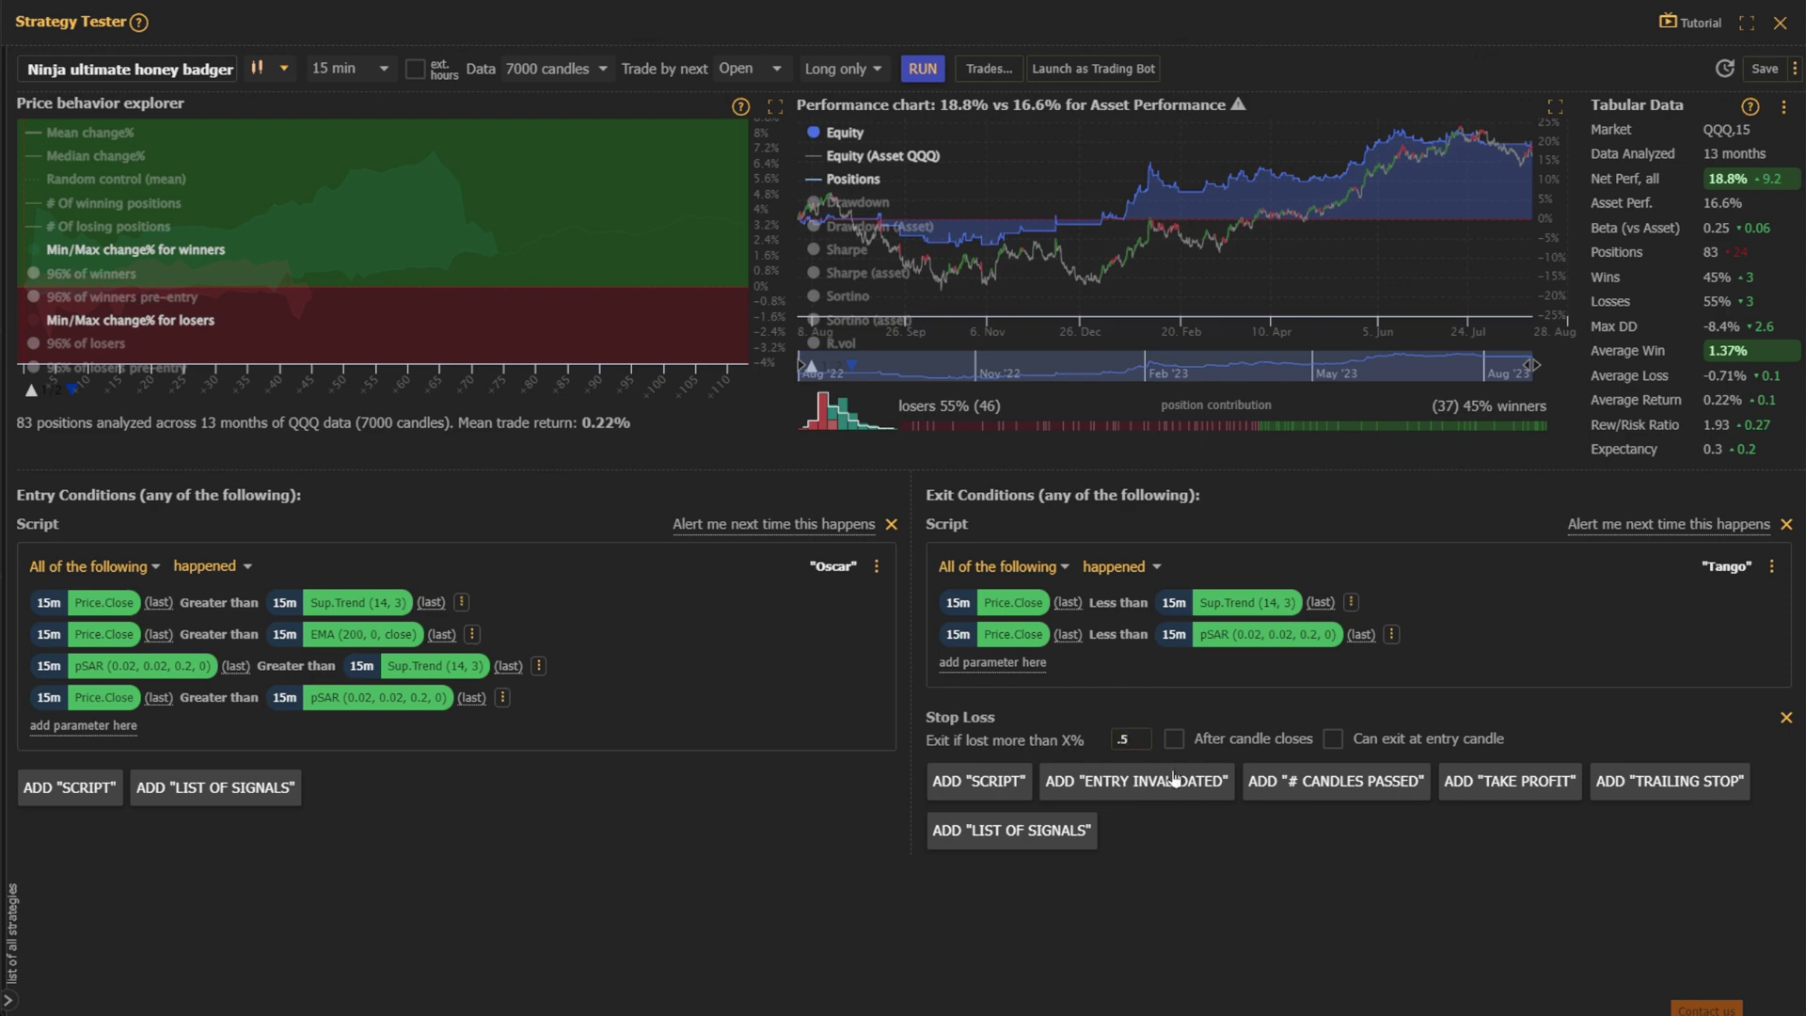
# - Make the stop loss wait for candle close and allow entry-candle exits, add a 6% take profit with the same options, and rerun the backtest
pyautogui.click(1174, 738)
pyautogui.click(1334, 738)
pyautogui.click(1509, 781)
pyautogui.click(1174, 791)
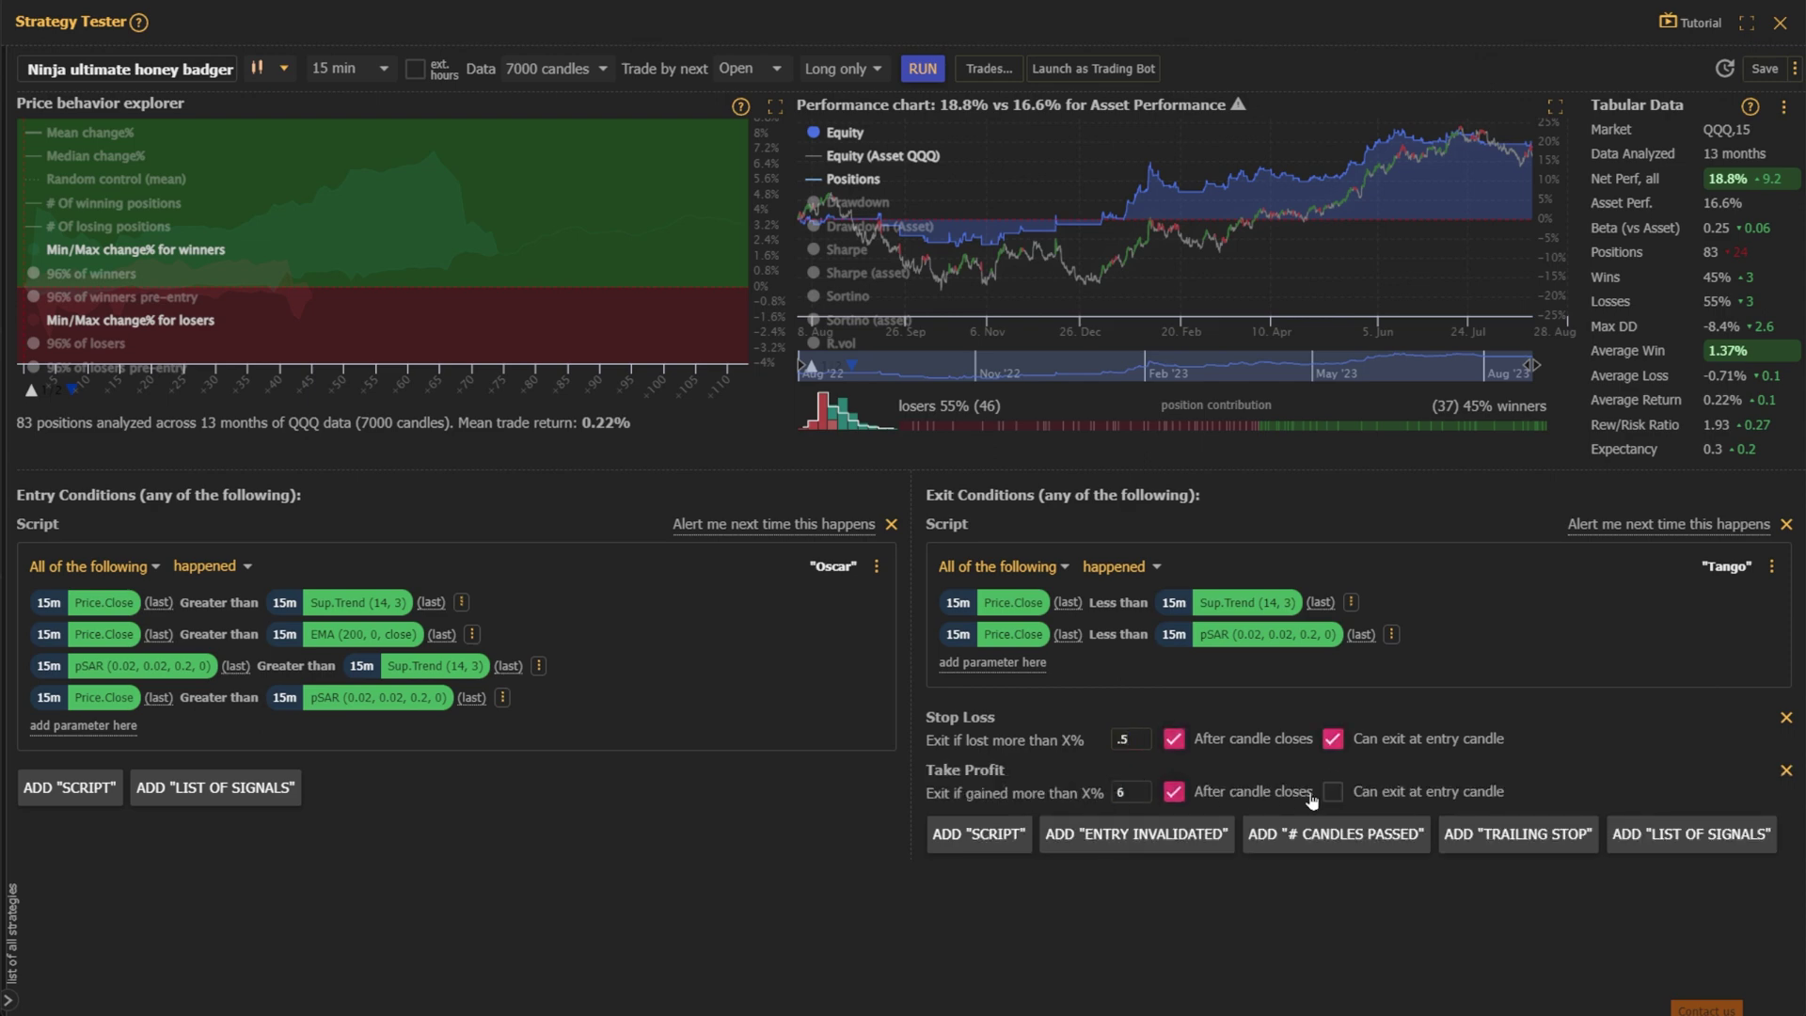
pyautogui.click(1333, 791)
pyautogui.click(923, 69)
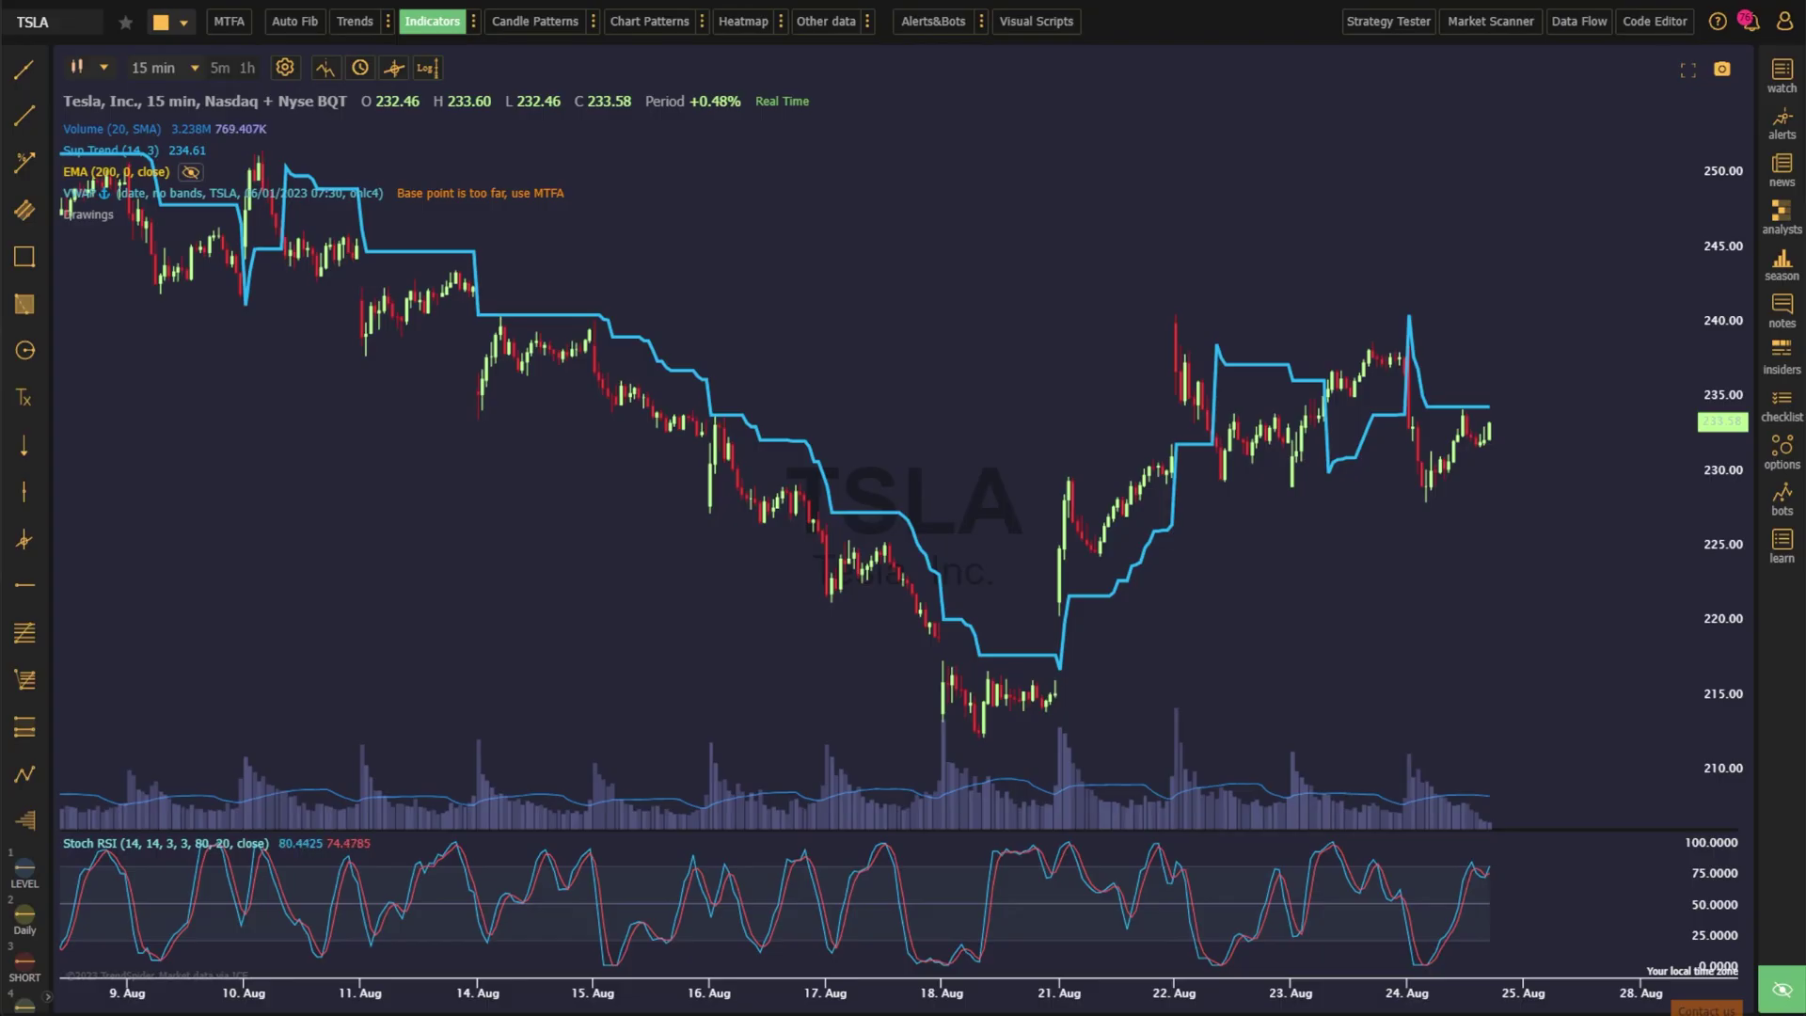
# - Set up a TSLA backtest that tests short trades only over 7000 candles
pyautogui.click(1387, 22)
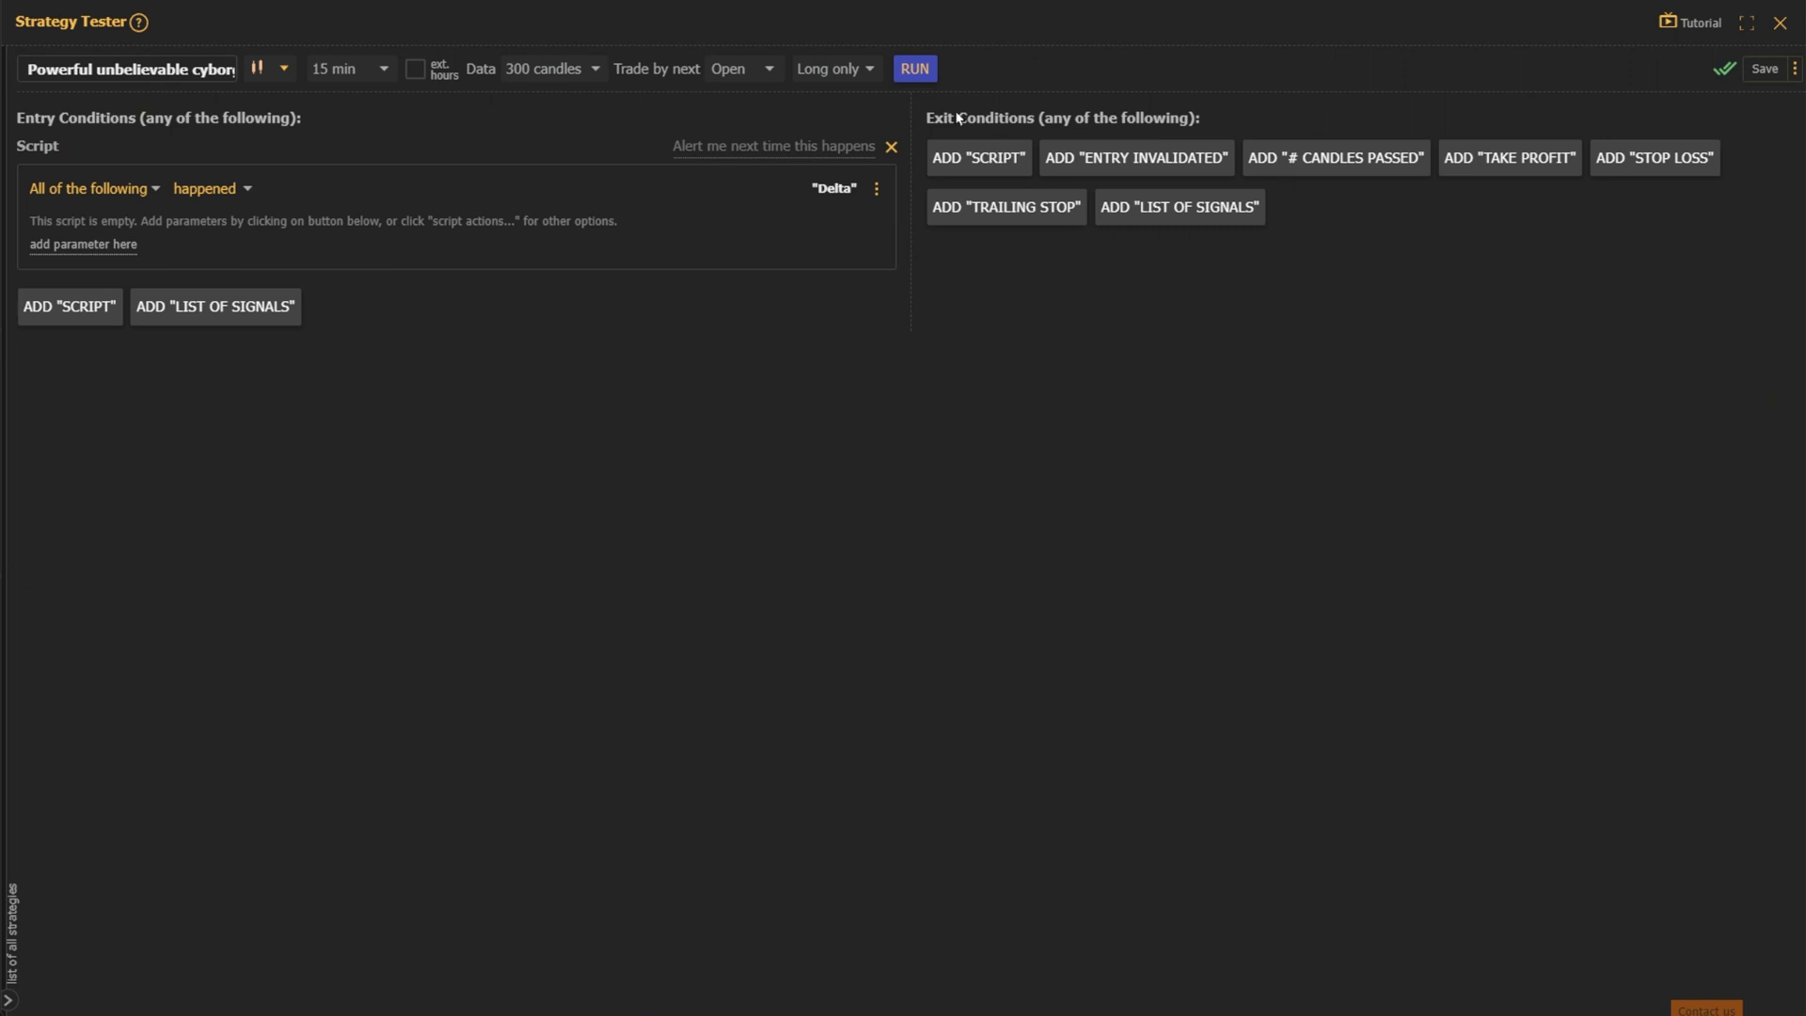
pyautogui.click(844, 69)
pyautogui.click(840, 109)
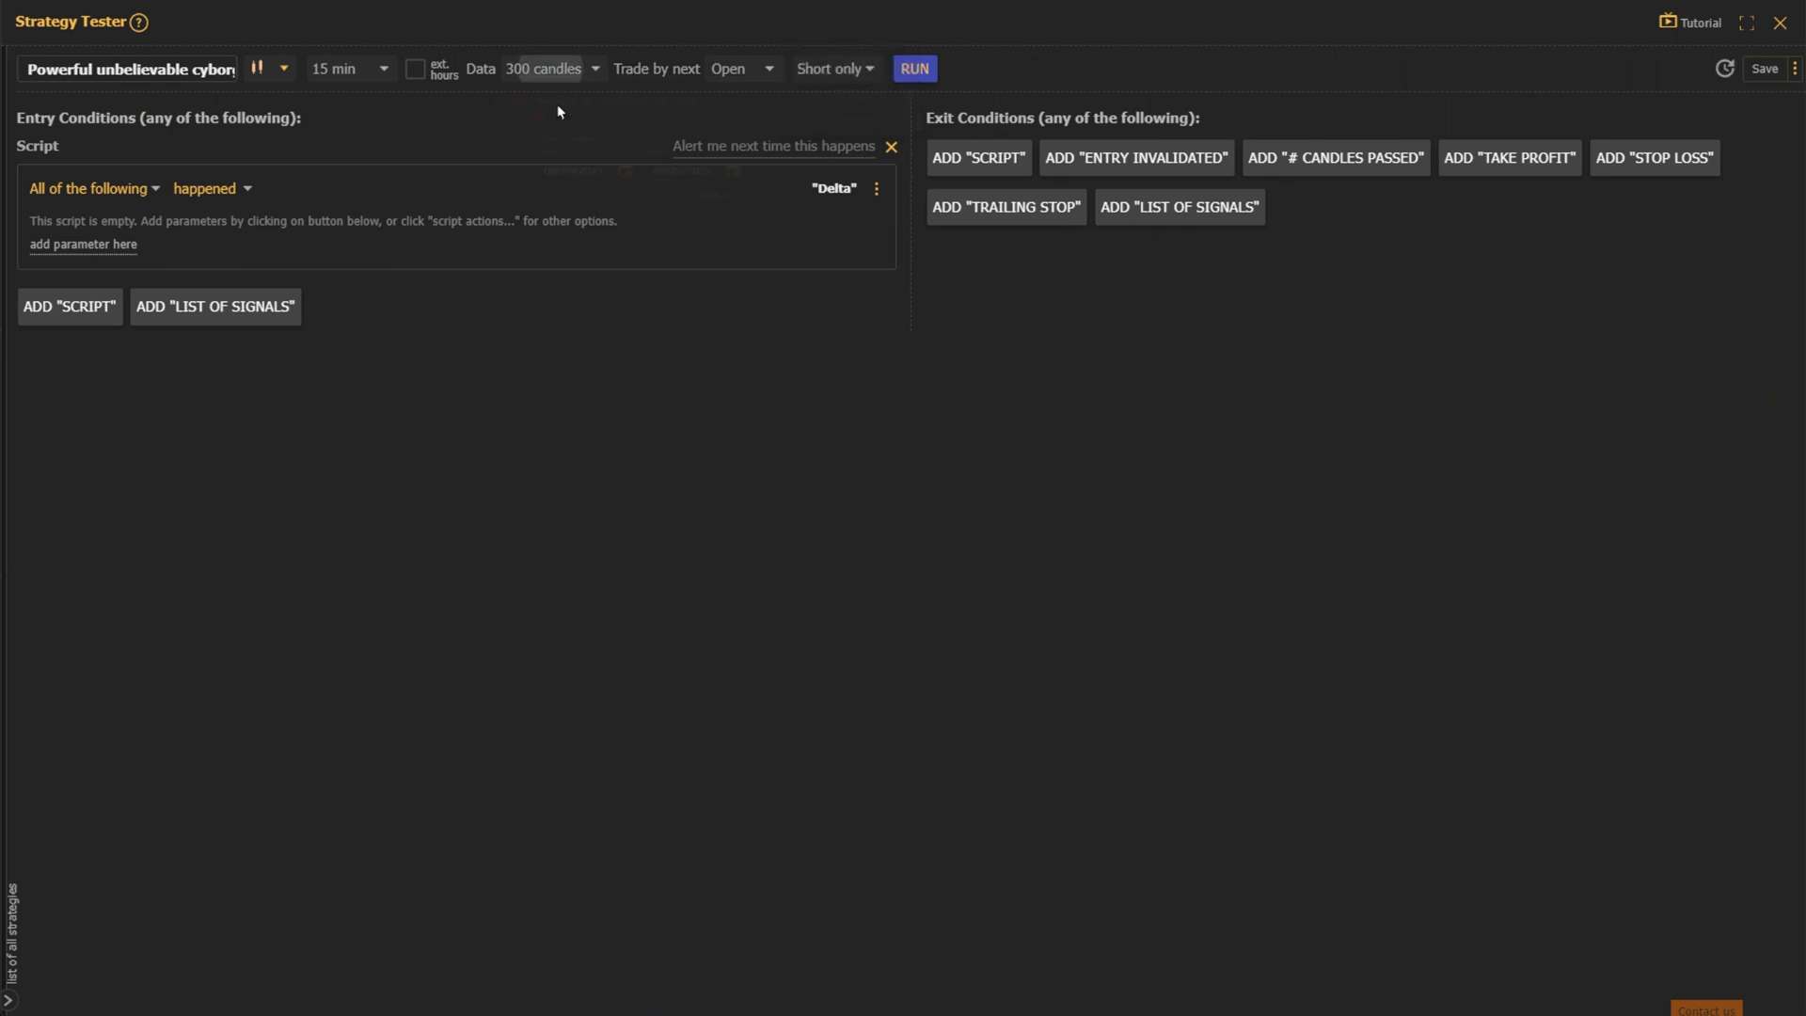
pyautogui.moveTo(549, 151); pyautogui.dragTo(894, 152)
pyautogui.click(757, 268)
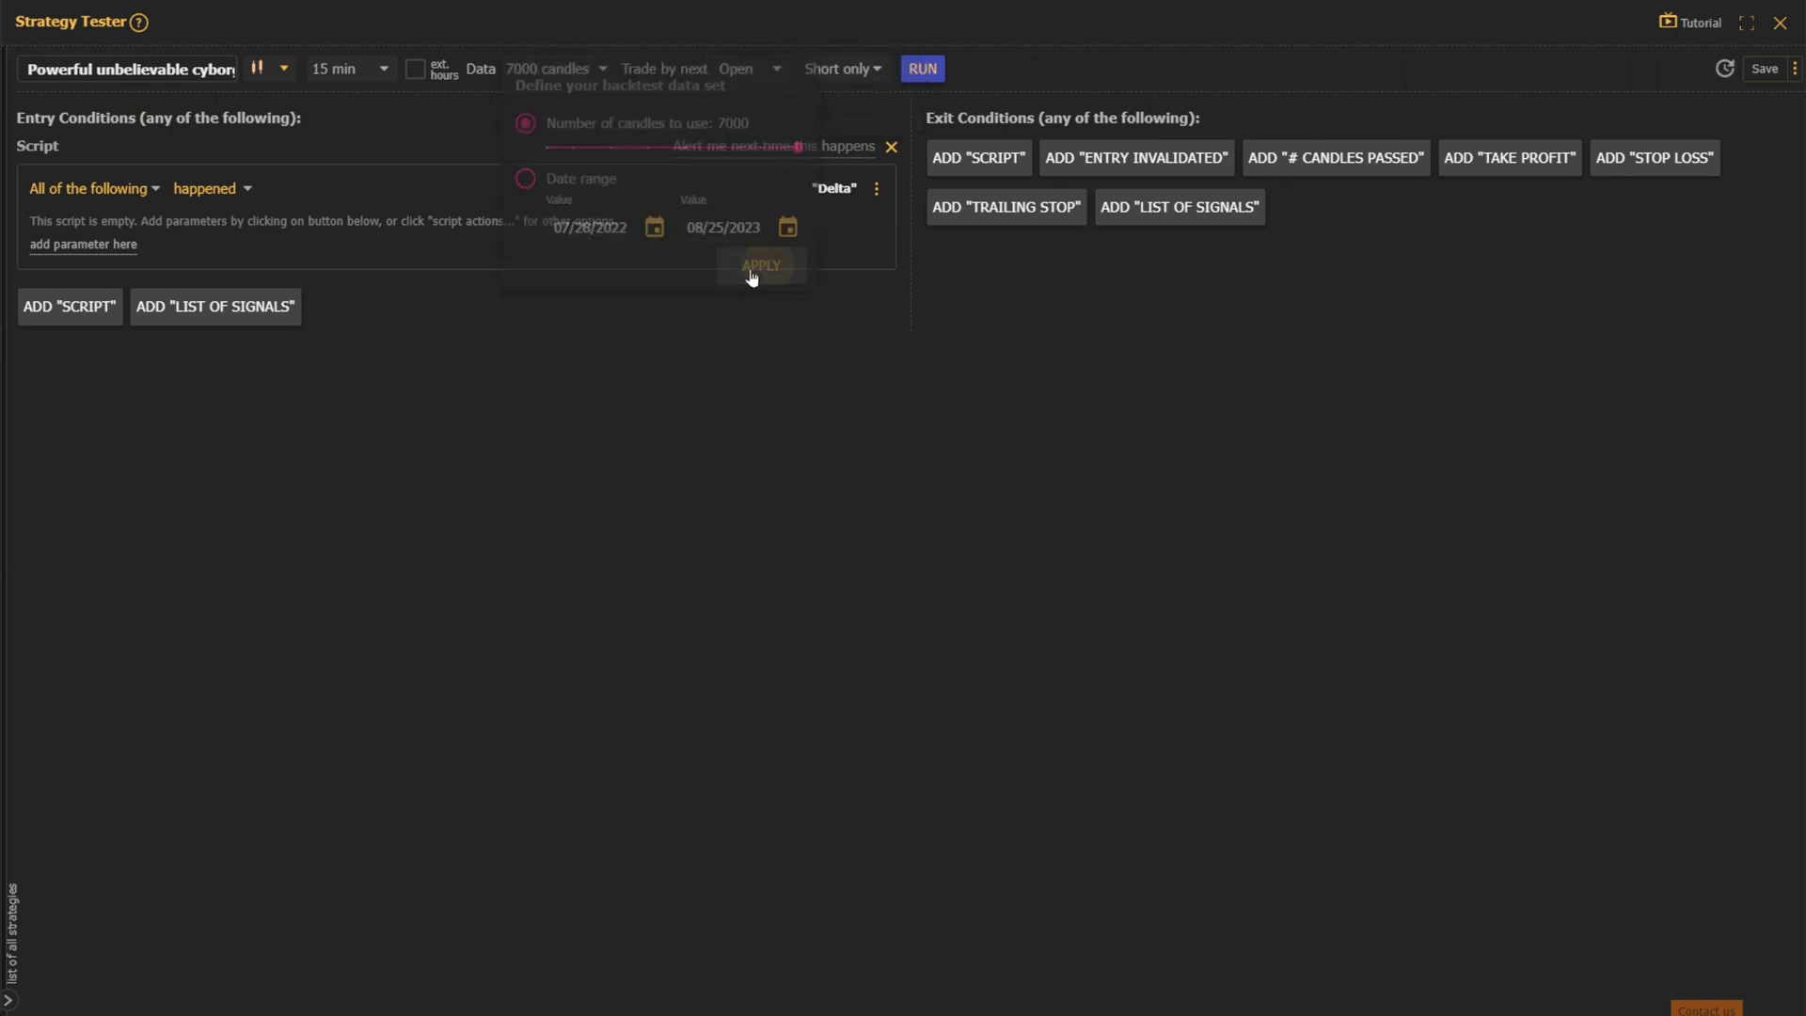
# - Add an entry condition requiring Price.Close less than Super Trend
pyautogui.click(84, 245)
pyautogui.click(56, 260)
pyautogui.click(57, 274)
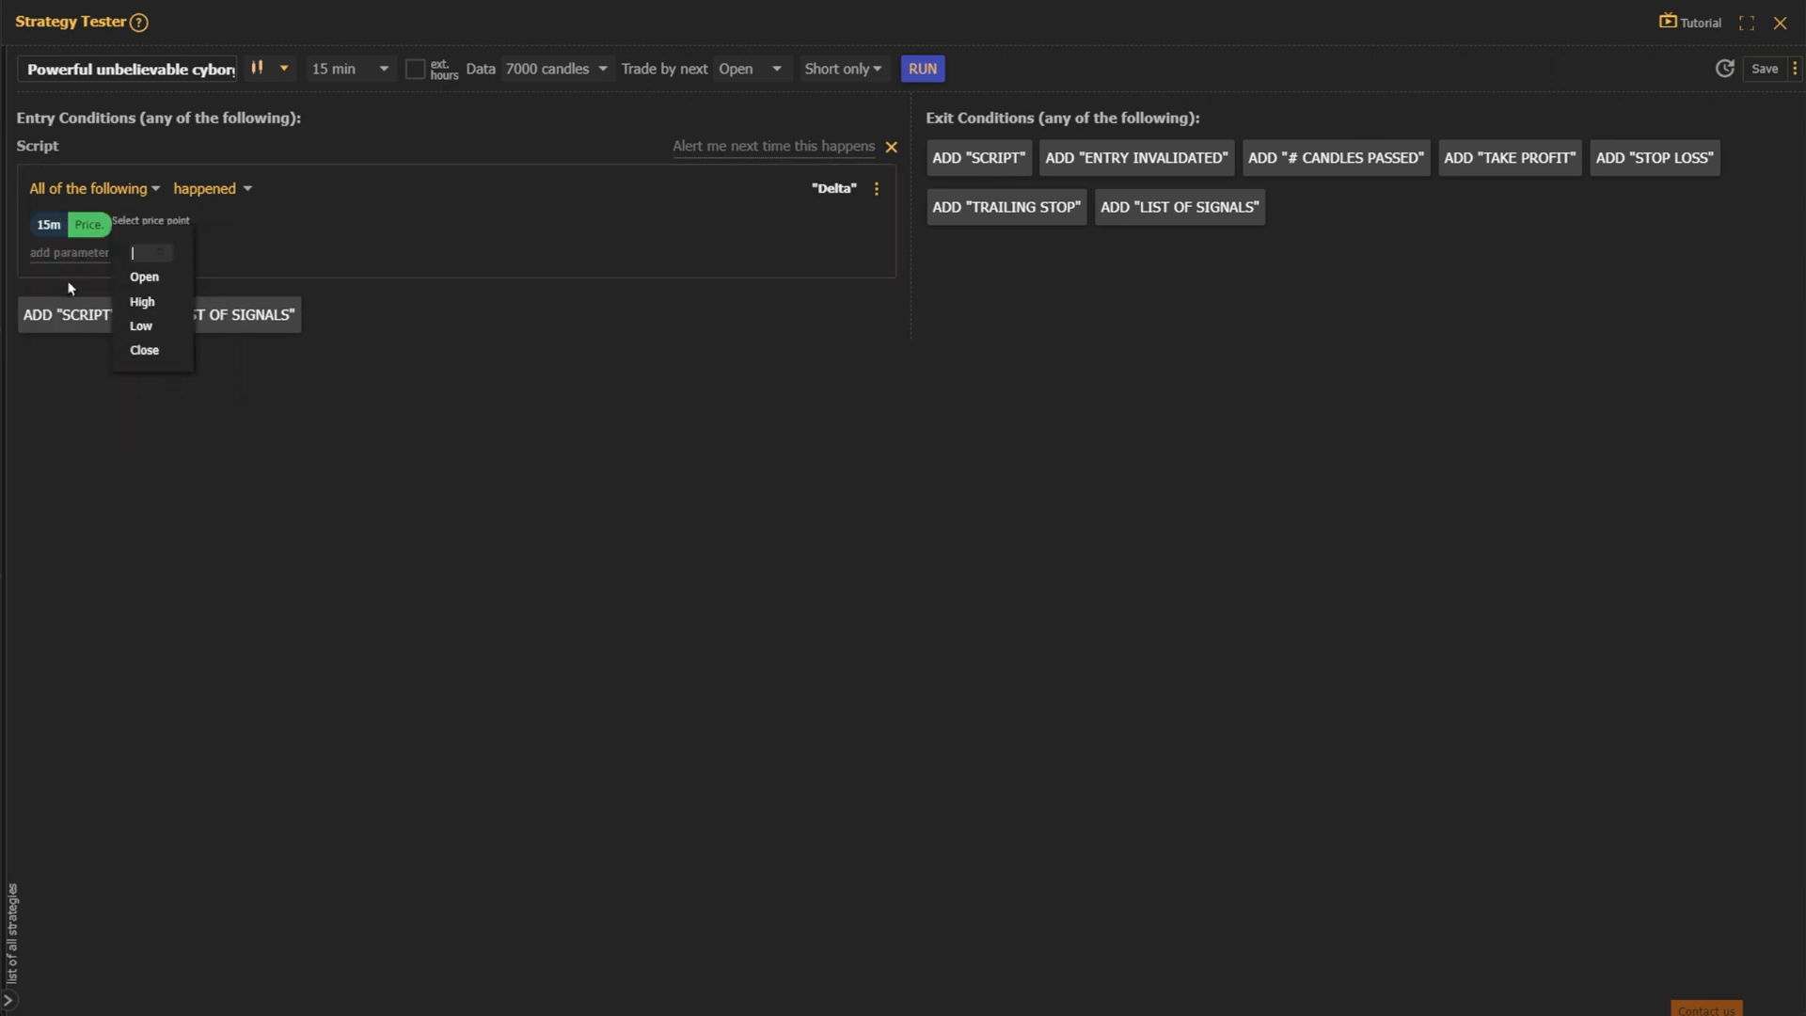
pyautogui.click(144, 350)
pyautogui.click(209, 355)
pyautogui.click(282, 309)
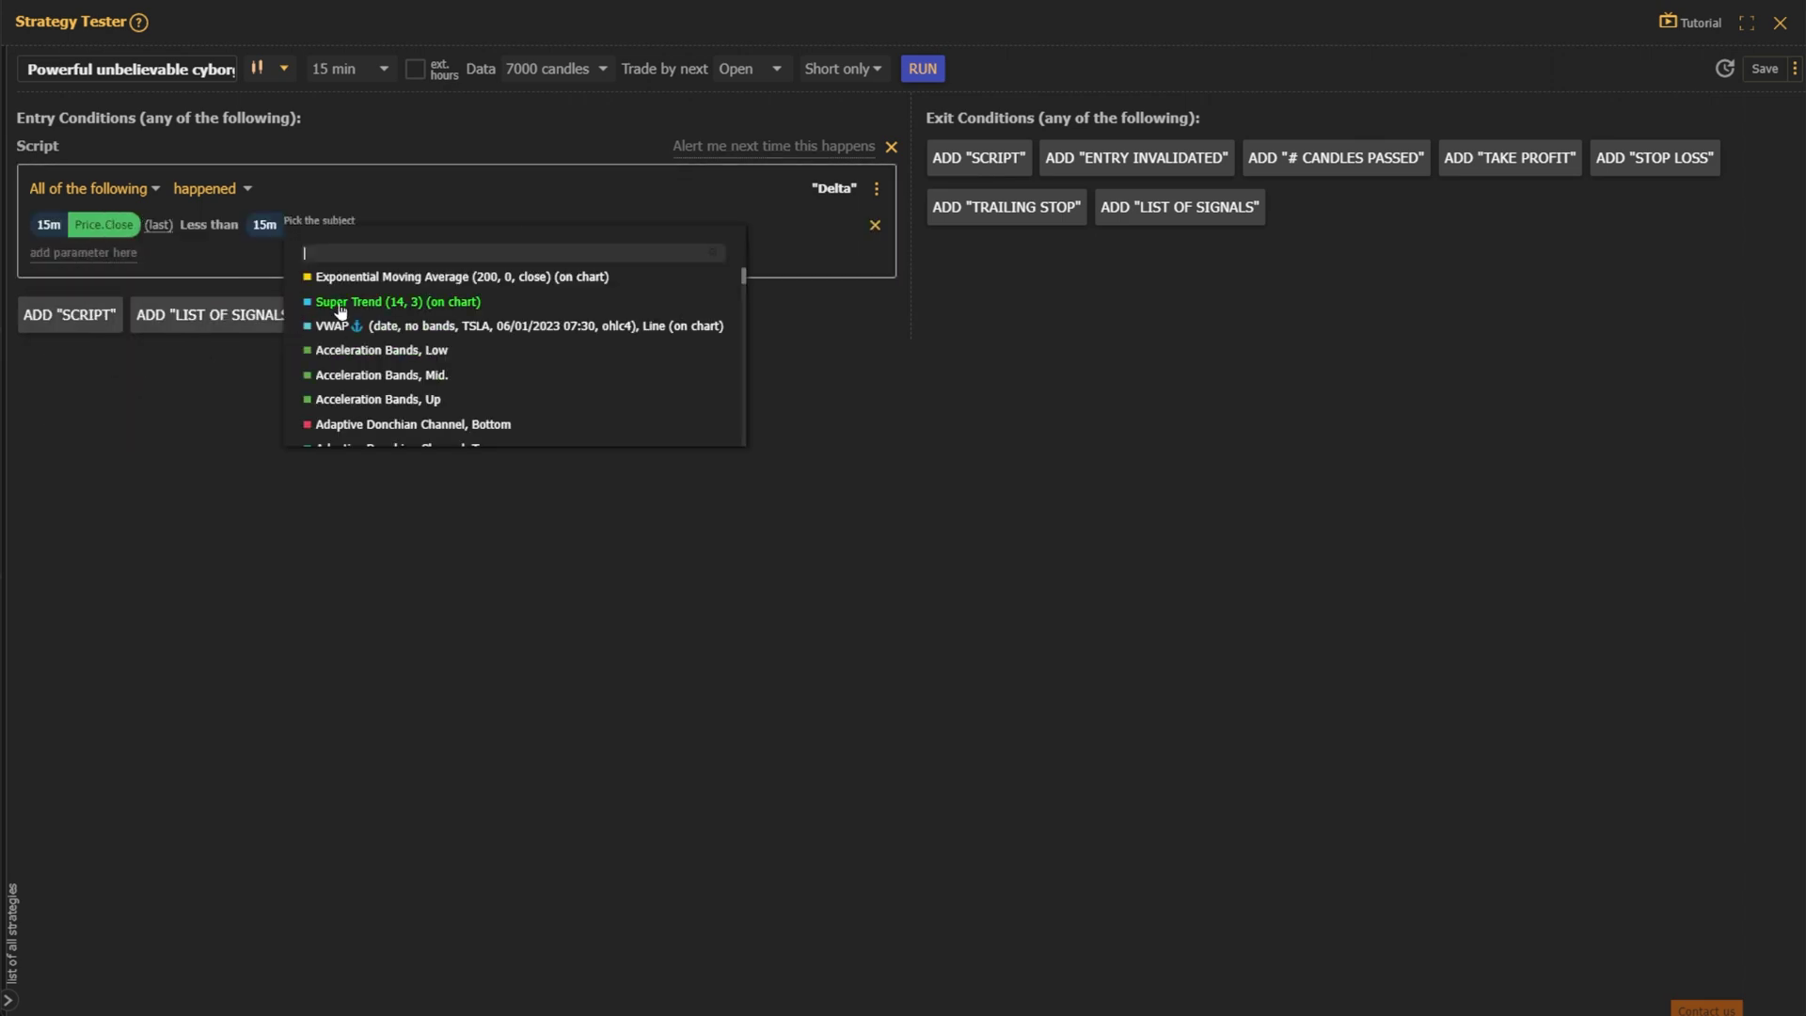
pyautogui.click(340, 310)
# - Add an exit script with Price.Close greater than Sup.Trend (14, 3)
pyautogui.click(977, 157)
pyautogui.click(998, 252)
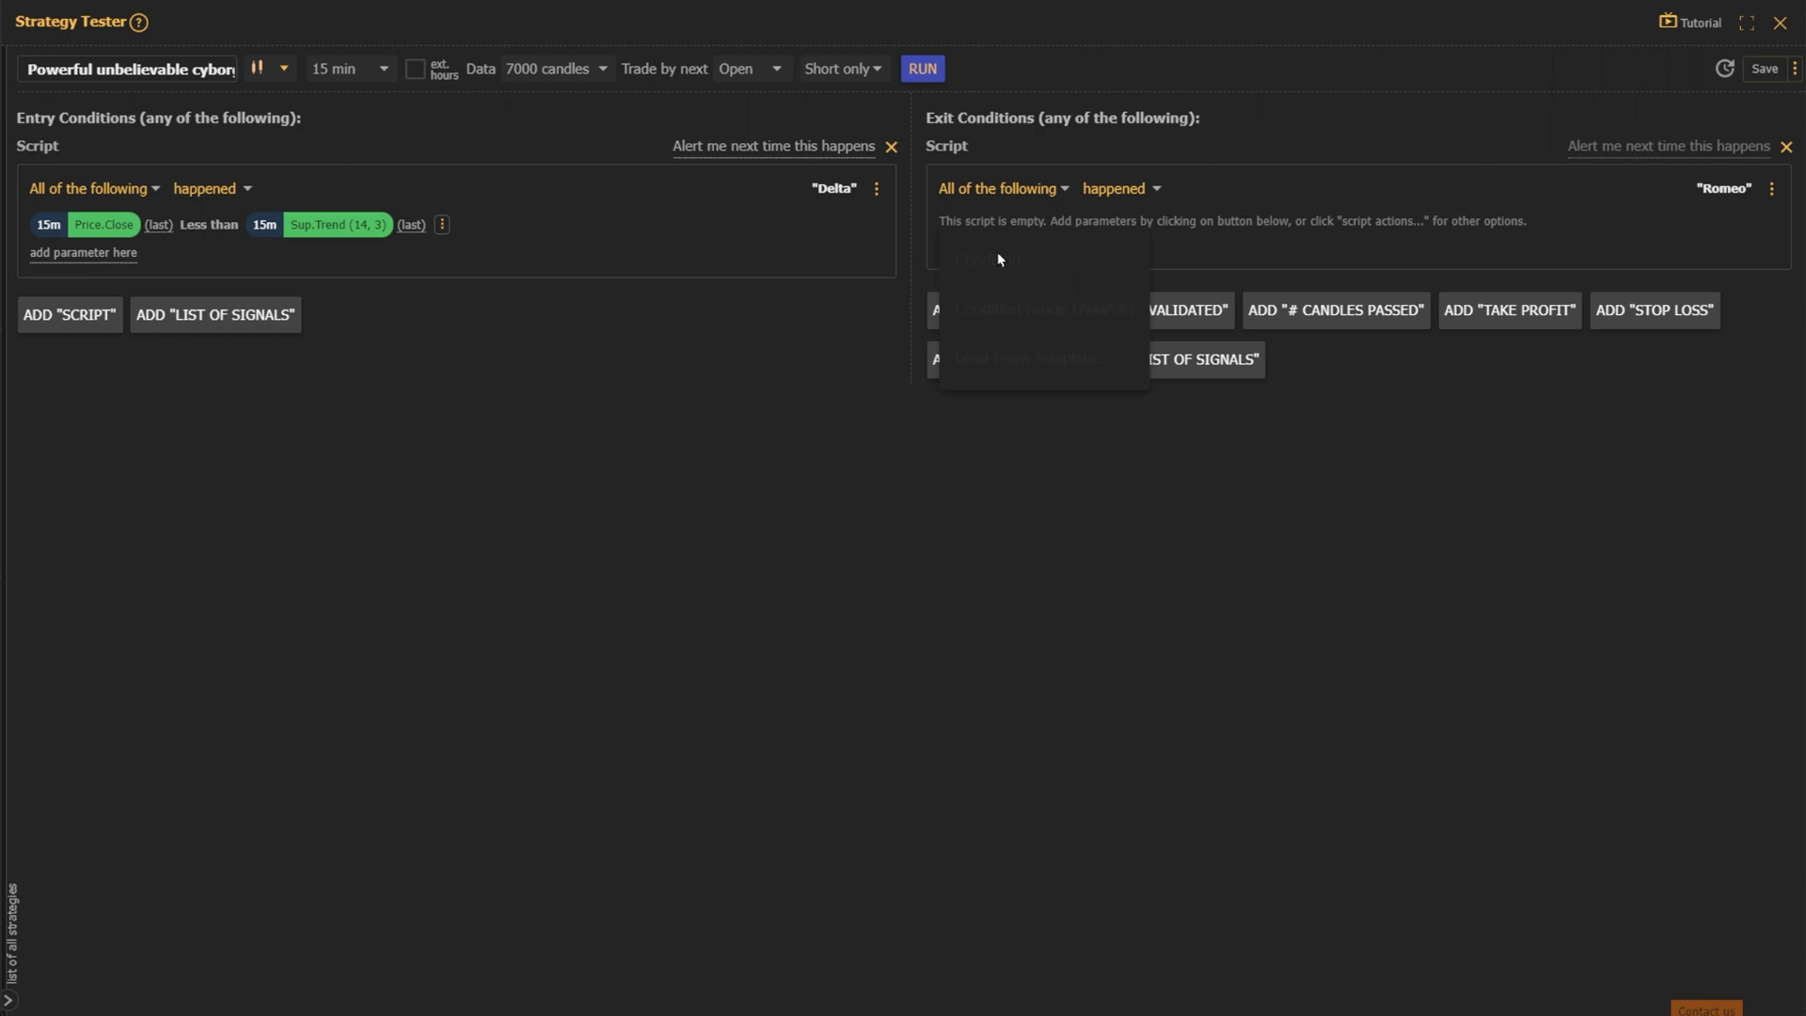
pyautogui.click(997, 254)
pyautogui.click(984, 276)
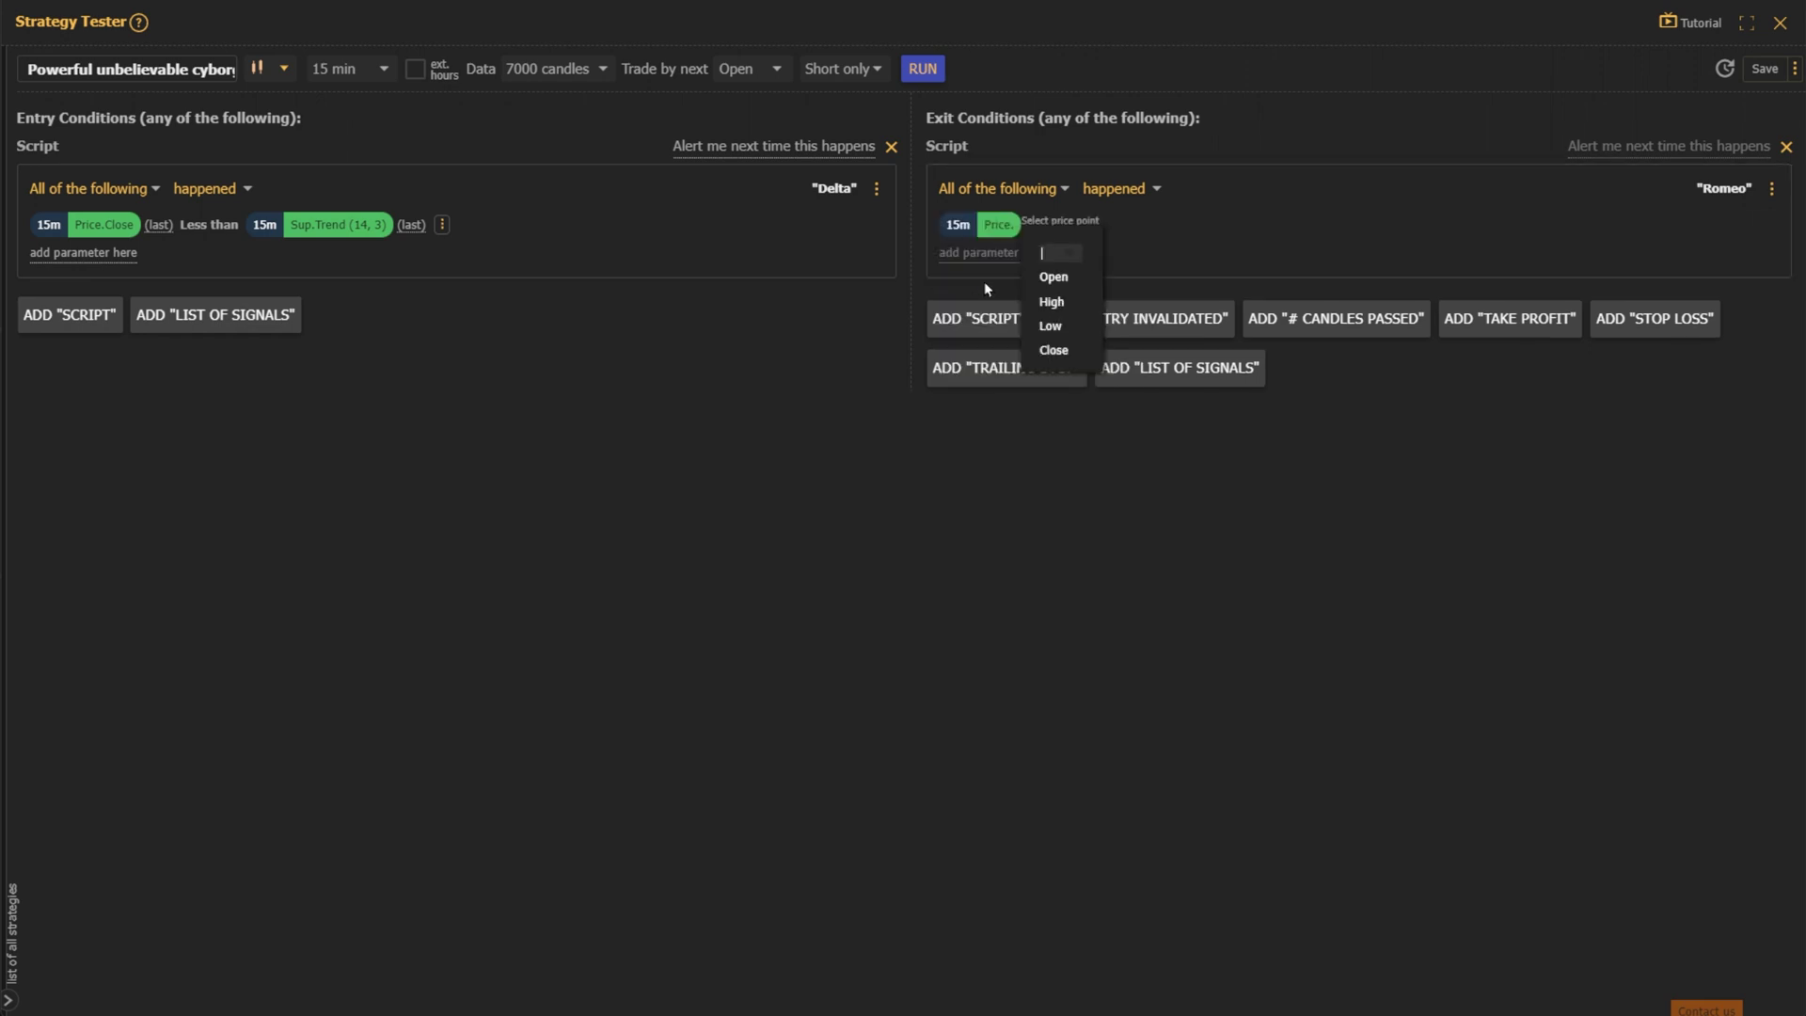
pyautogui.click(1054, 350)
pyautogui.click(1120, 309)
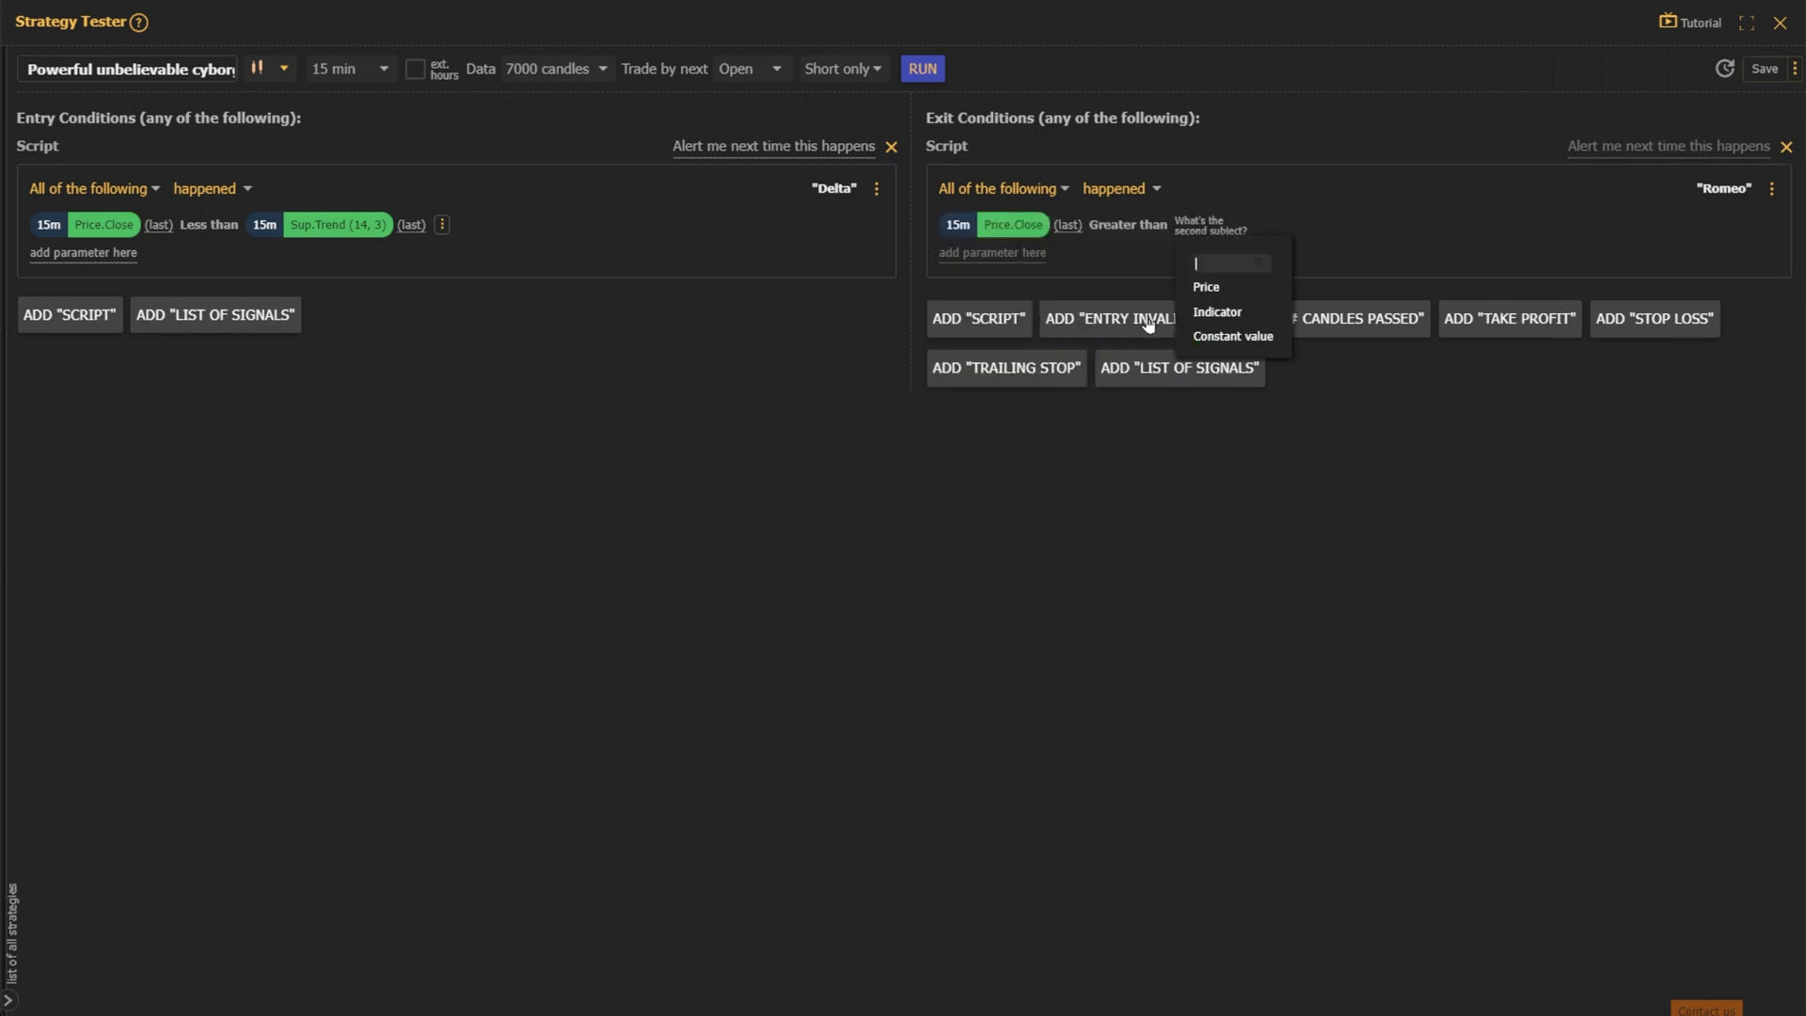
pyautogui.click(1216, 312)
pyautogui.click(1260, 298)
# - Add an entry condition requiring Stochastic RSI %D greater than 80
pyautogui.click(95, 252)
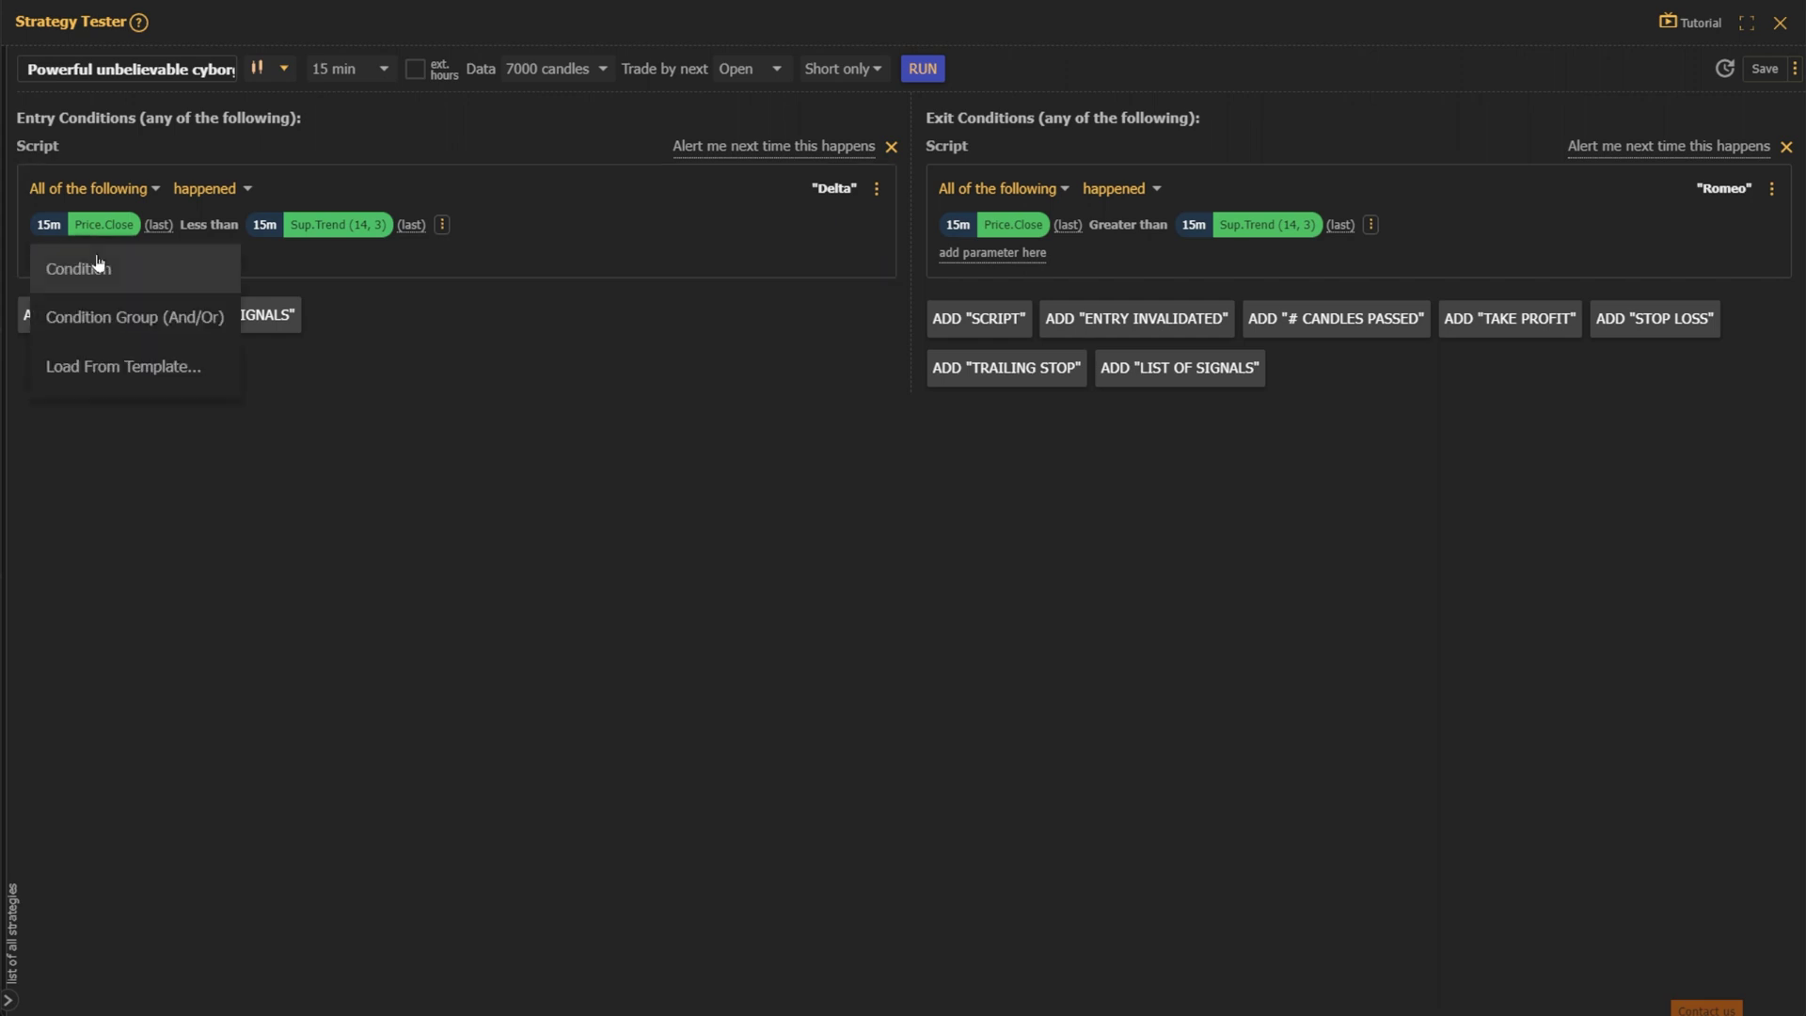
pyautogui.click(98, 267)
pyautogui.click(68, 339)
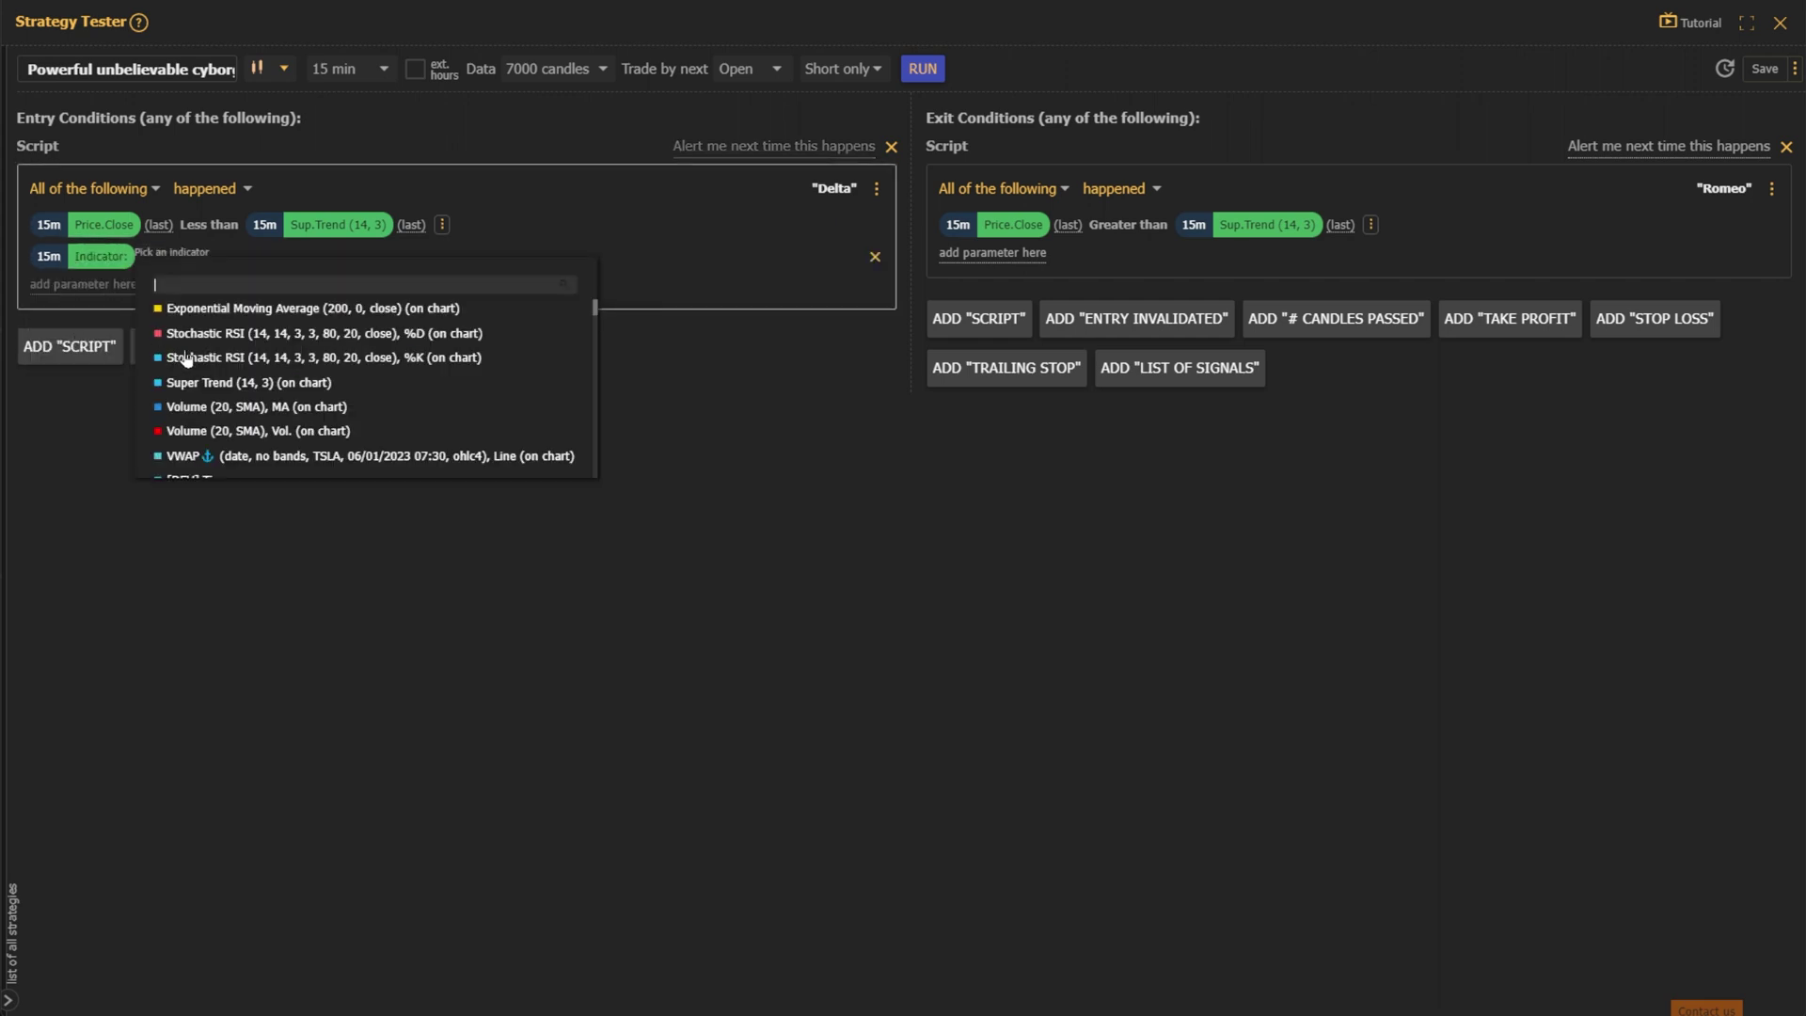
pyautogui.click(188, 333)
pyautogui.click(406, 344)
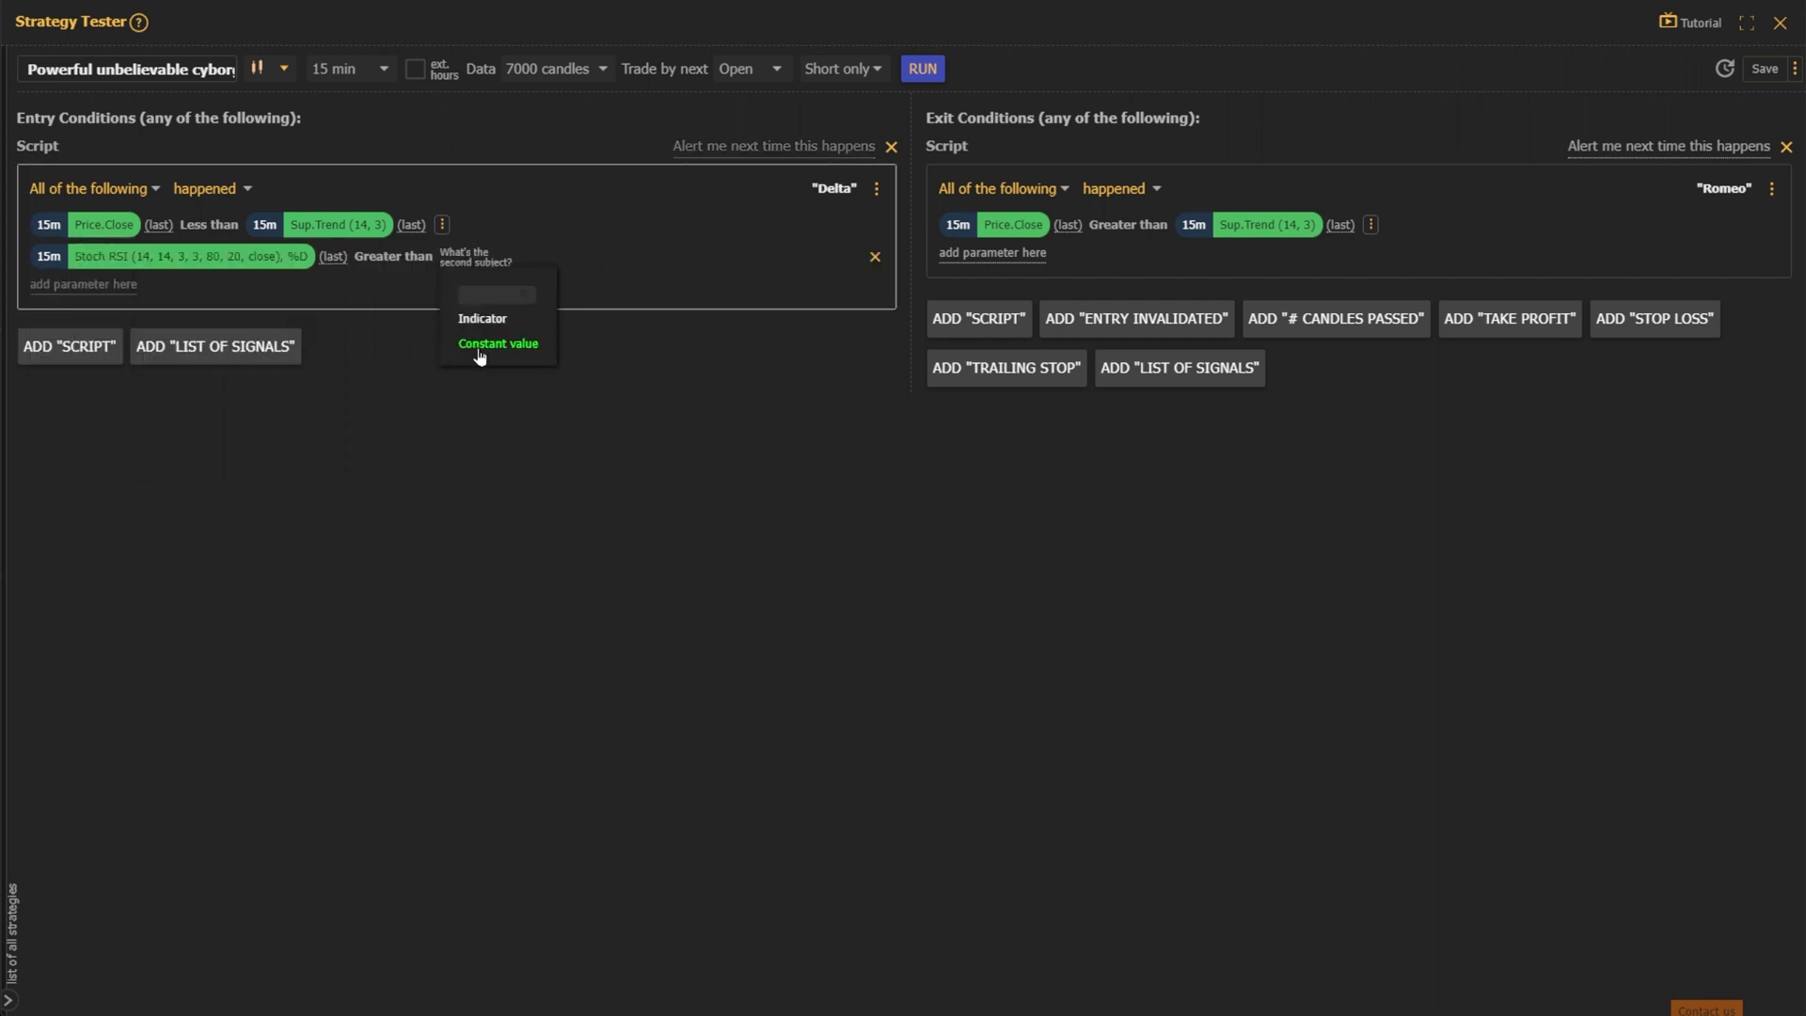
pyautogui.click(480, 344)
pyautogui.write('80')
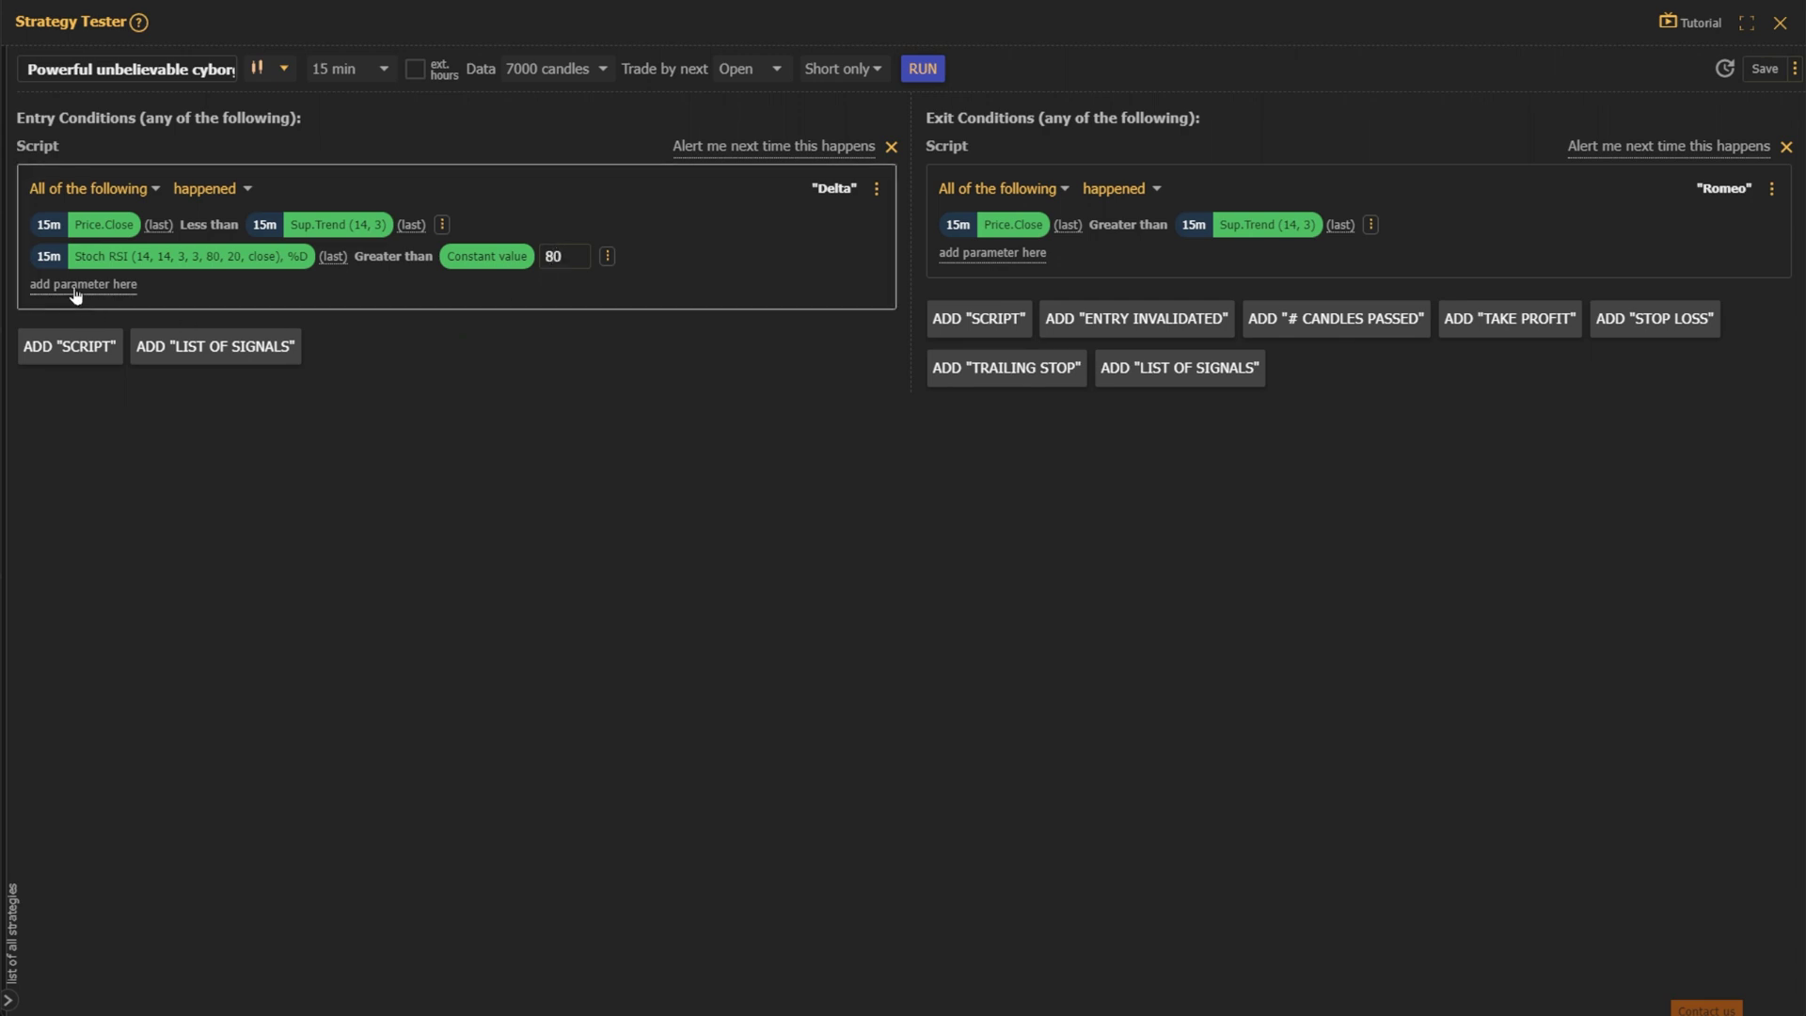
# - Add an entry condition requiring Stochastic RSI %K greater than a constant
pyautogui.click(83, 285)
pyautogui.click(71, 294)
pyautogui.click(77, 363)
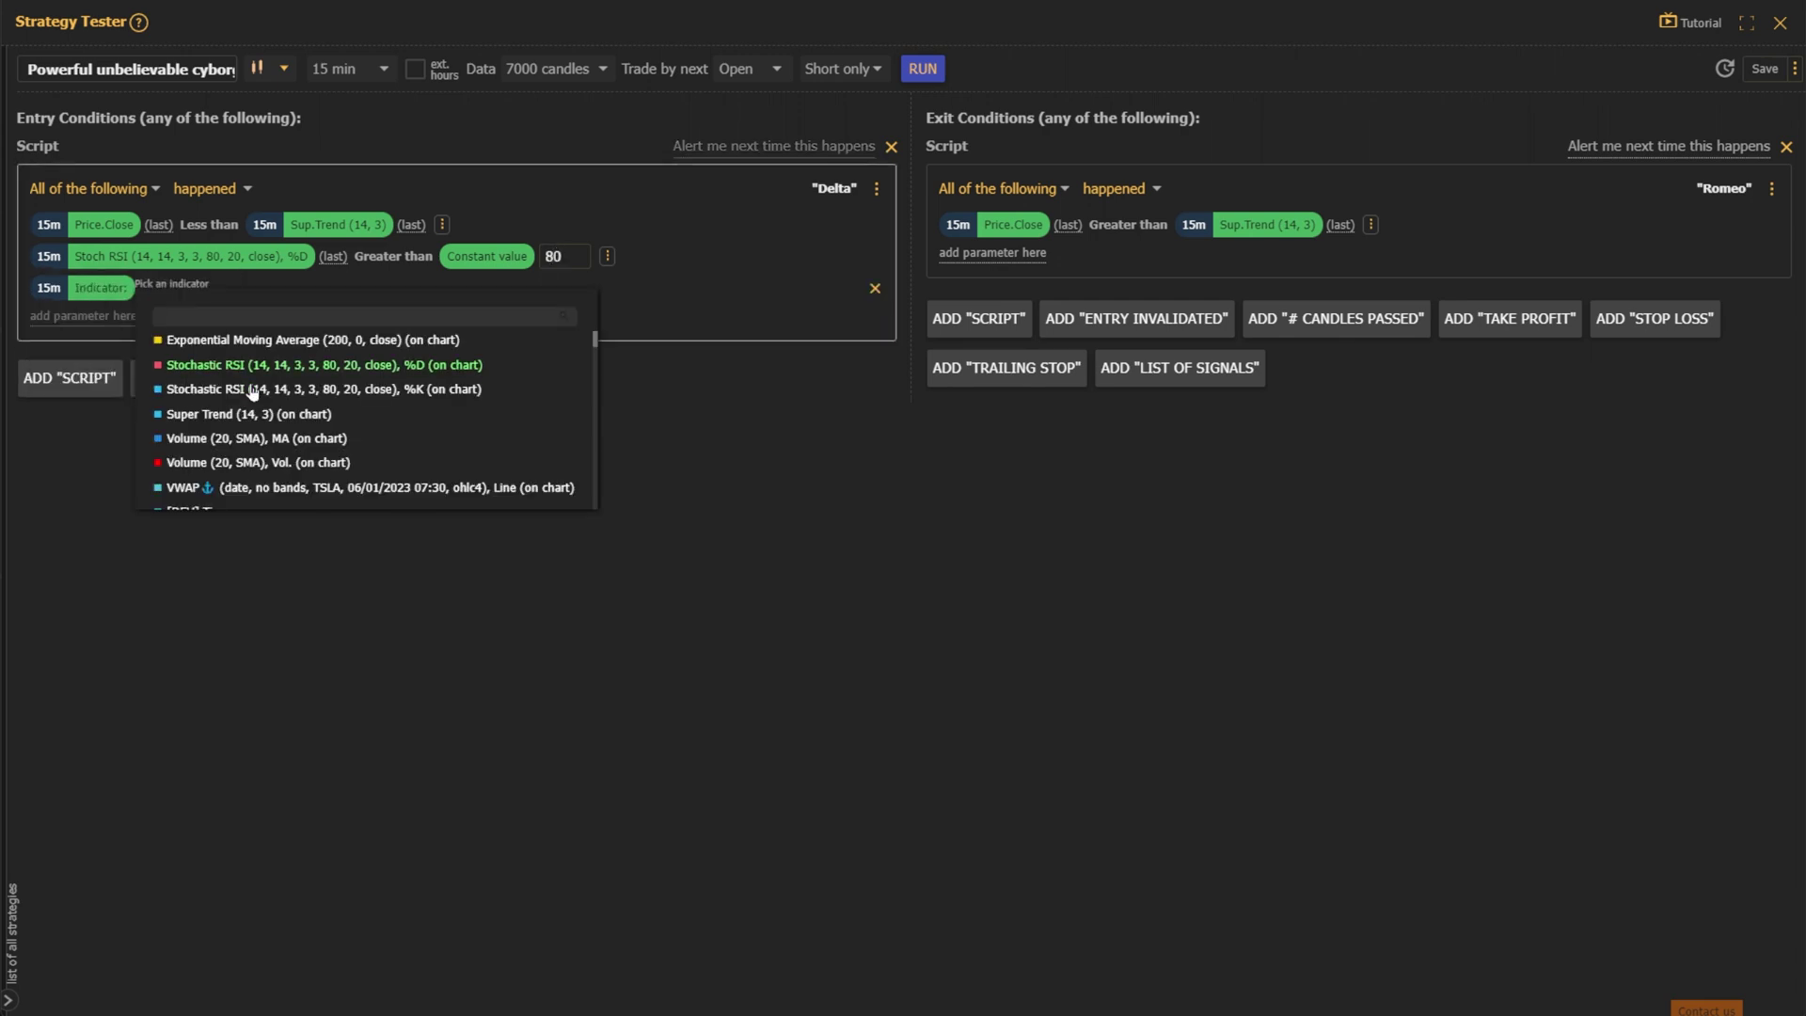
pyautogui.click(252, 390)
pyautogui.click(396, 389)
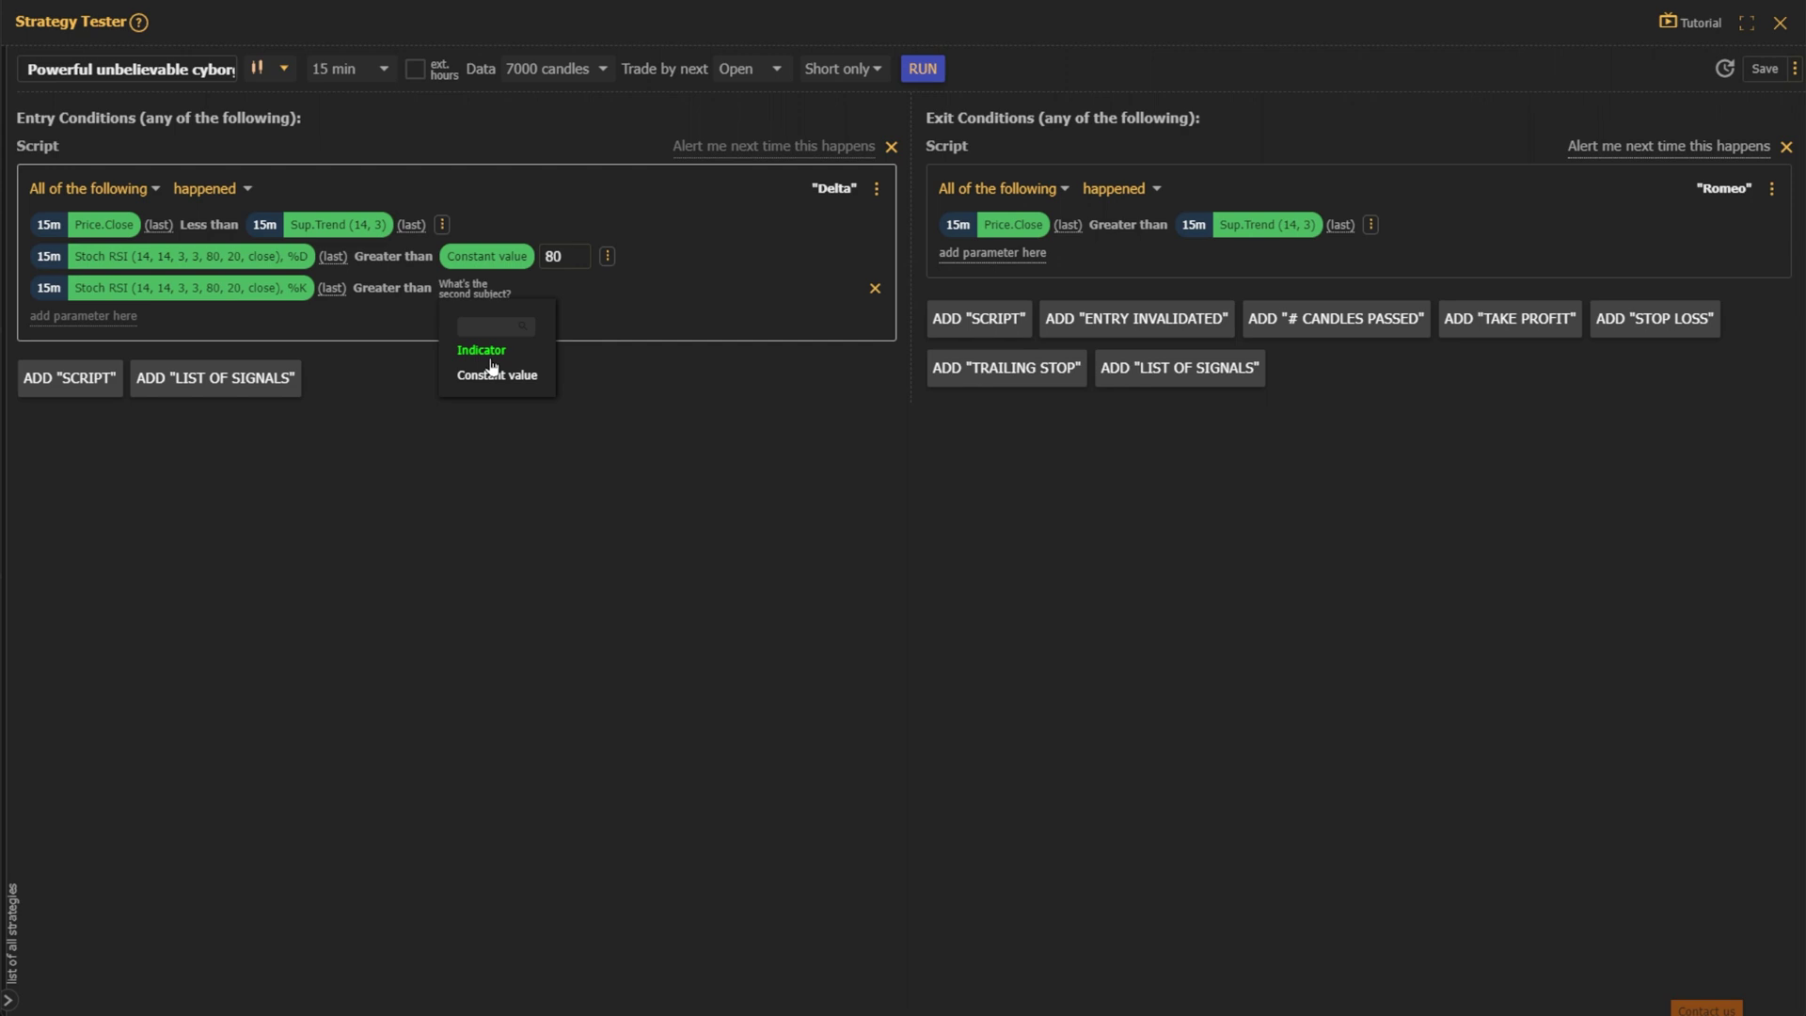
pyautogui.click(484, 374)
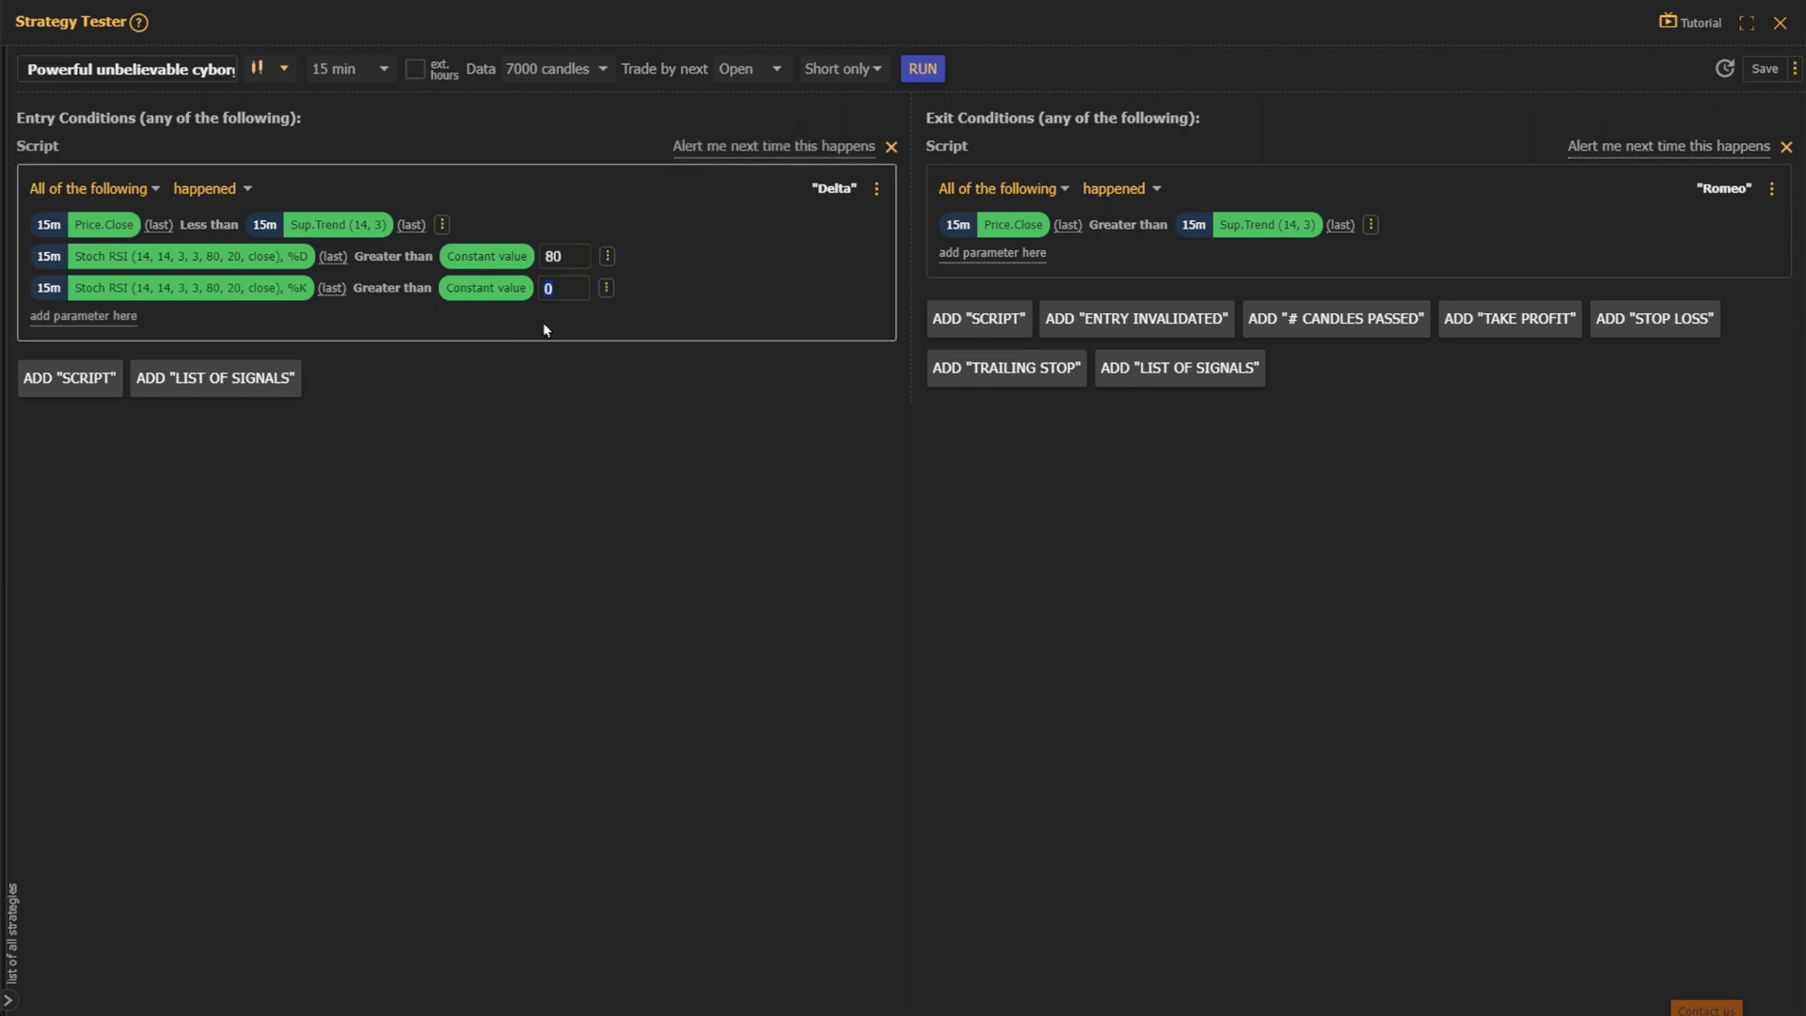
# - Add an exit condition for Stochastic RSI %D less than 20
pyautogui.click(993, 252)
pyautogui.click(983, 273)
pyautogui.click(995, 338)
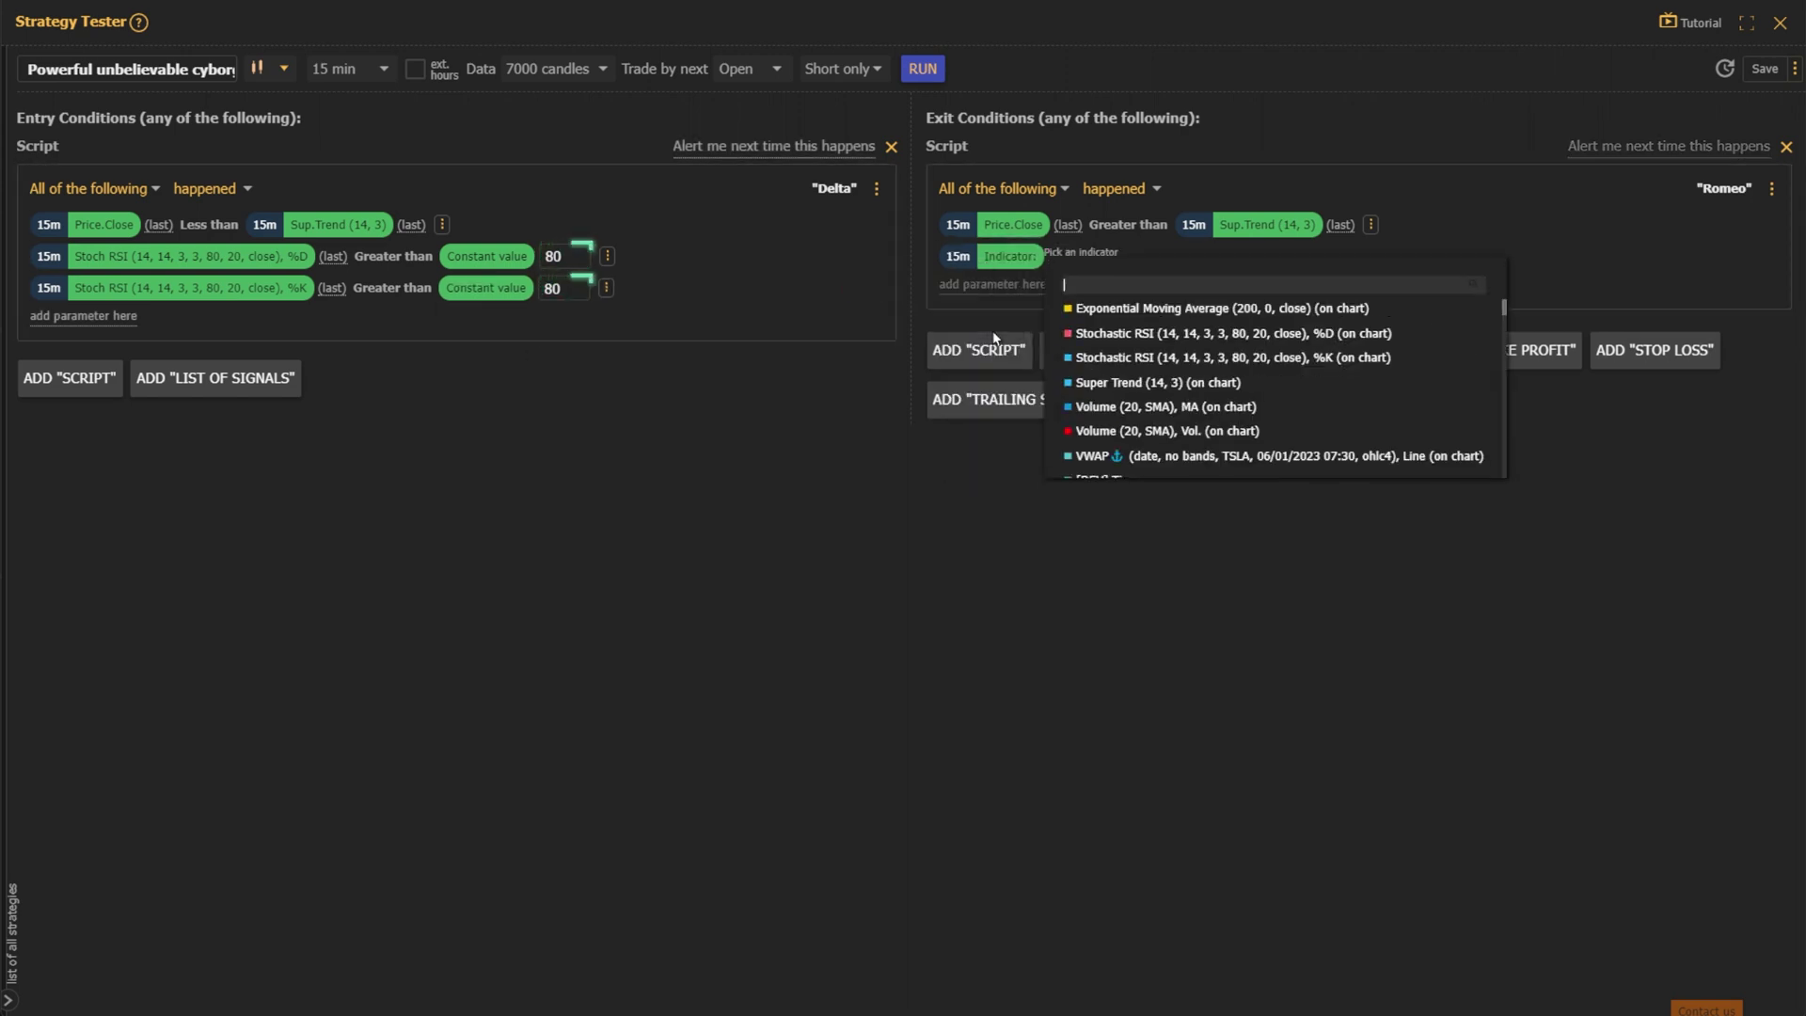
pyautogui.click(1175, 344)
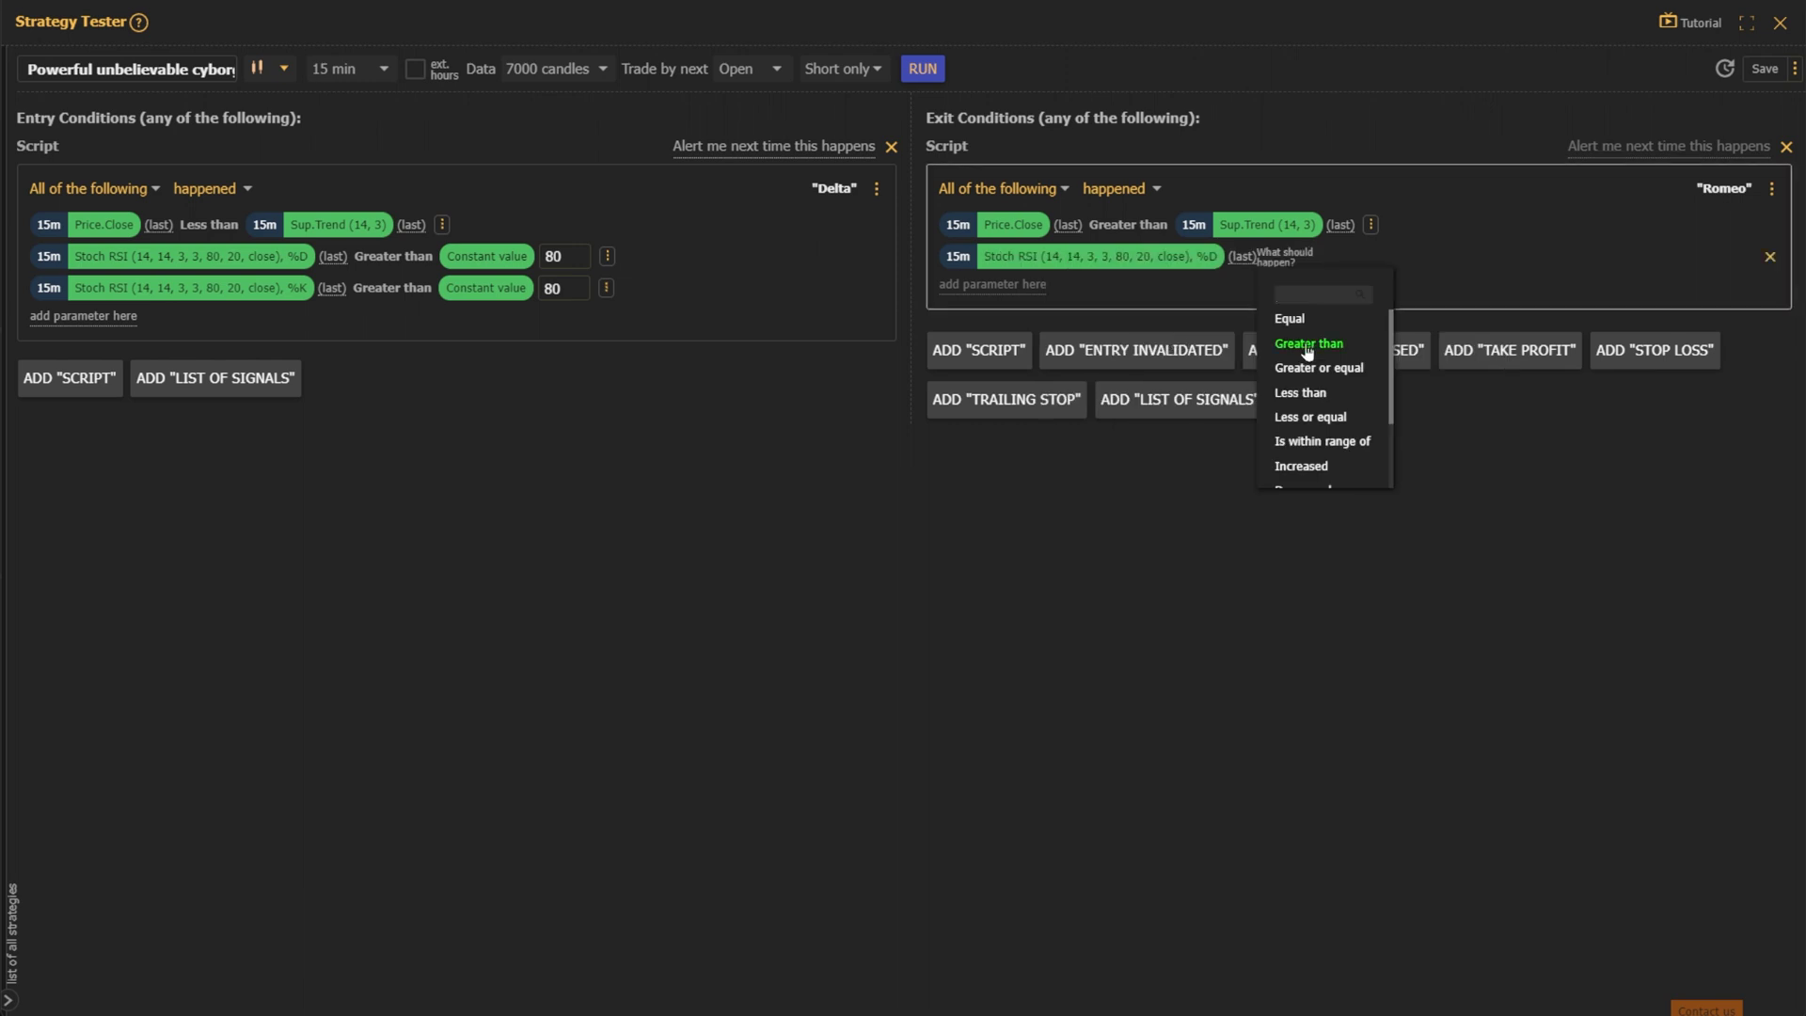
pyautogui.click(1310, 393)
pyautogui.click(1375, 345)
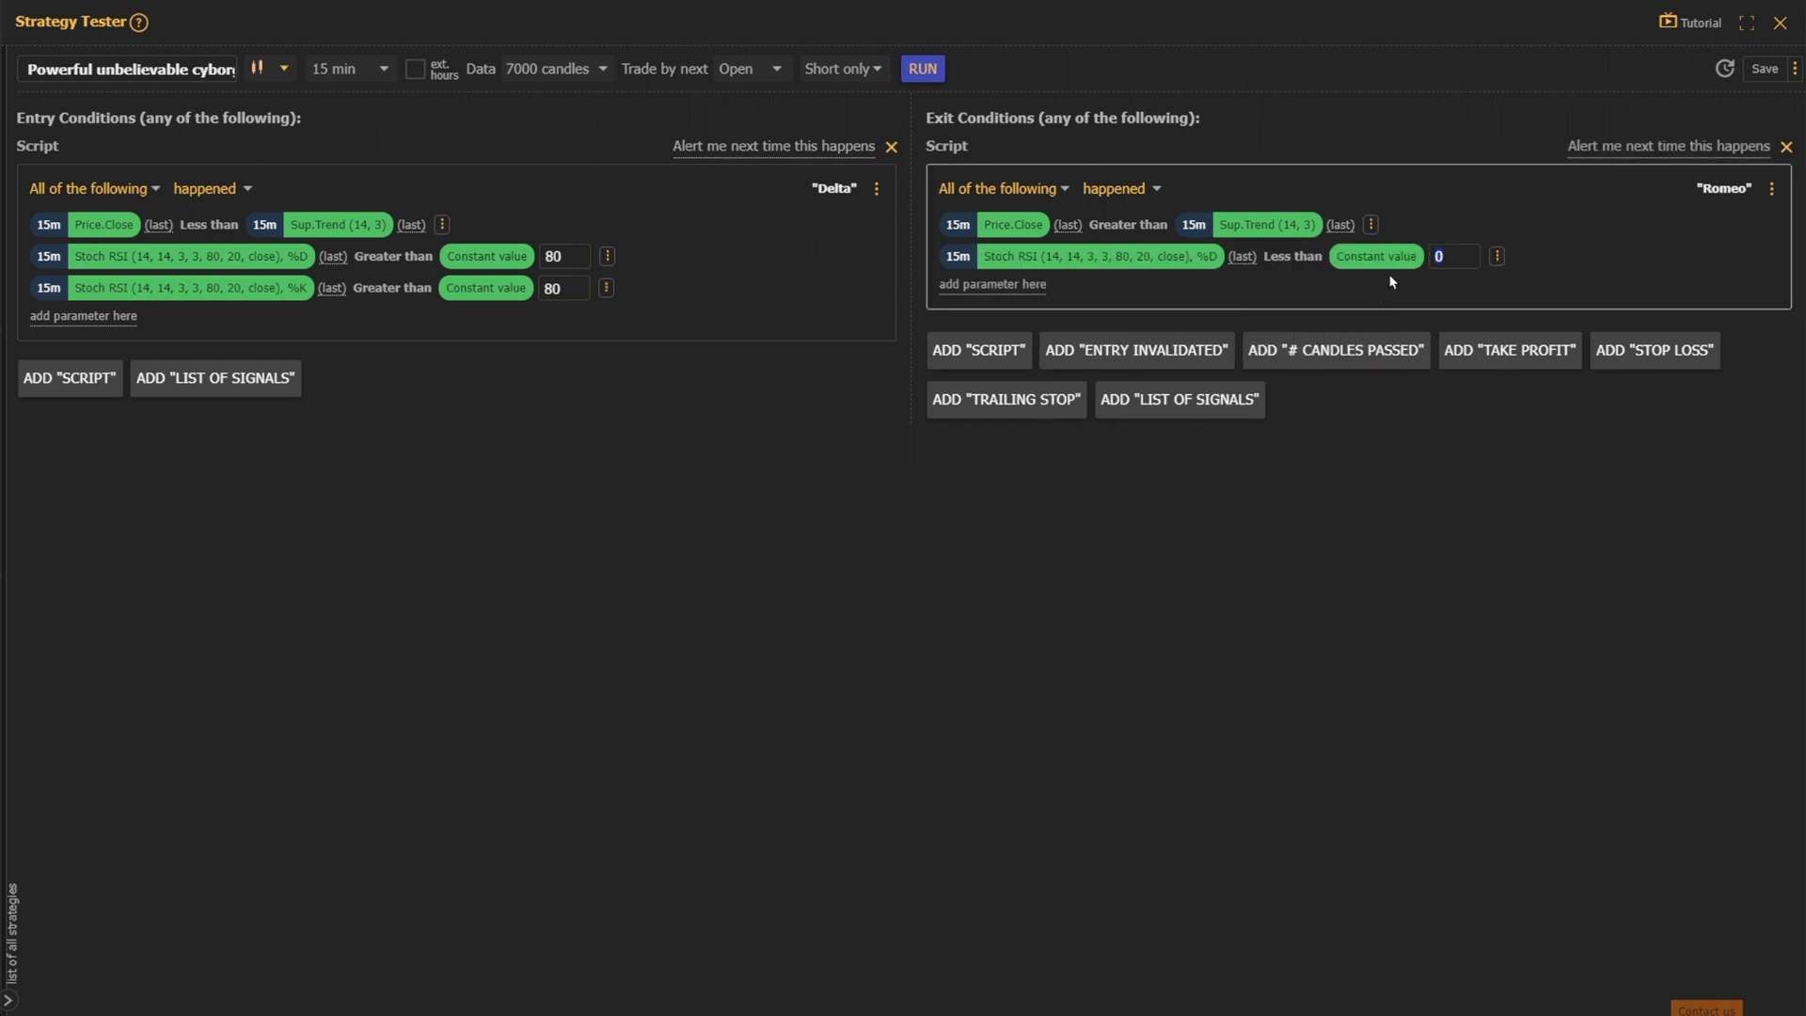
pyautogui.write('20')
# - Add an exit condition for Stochastic RSI %K less than 20 and rerun the backtest
pyautogui.click(988, 284)
pyautogui.click(978, 301)
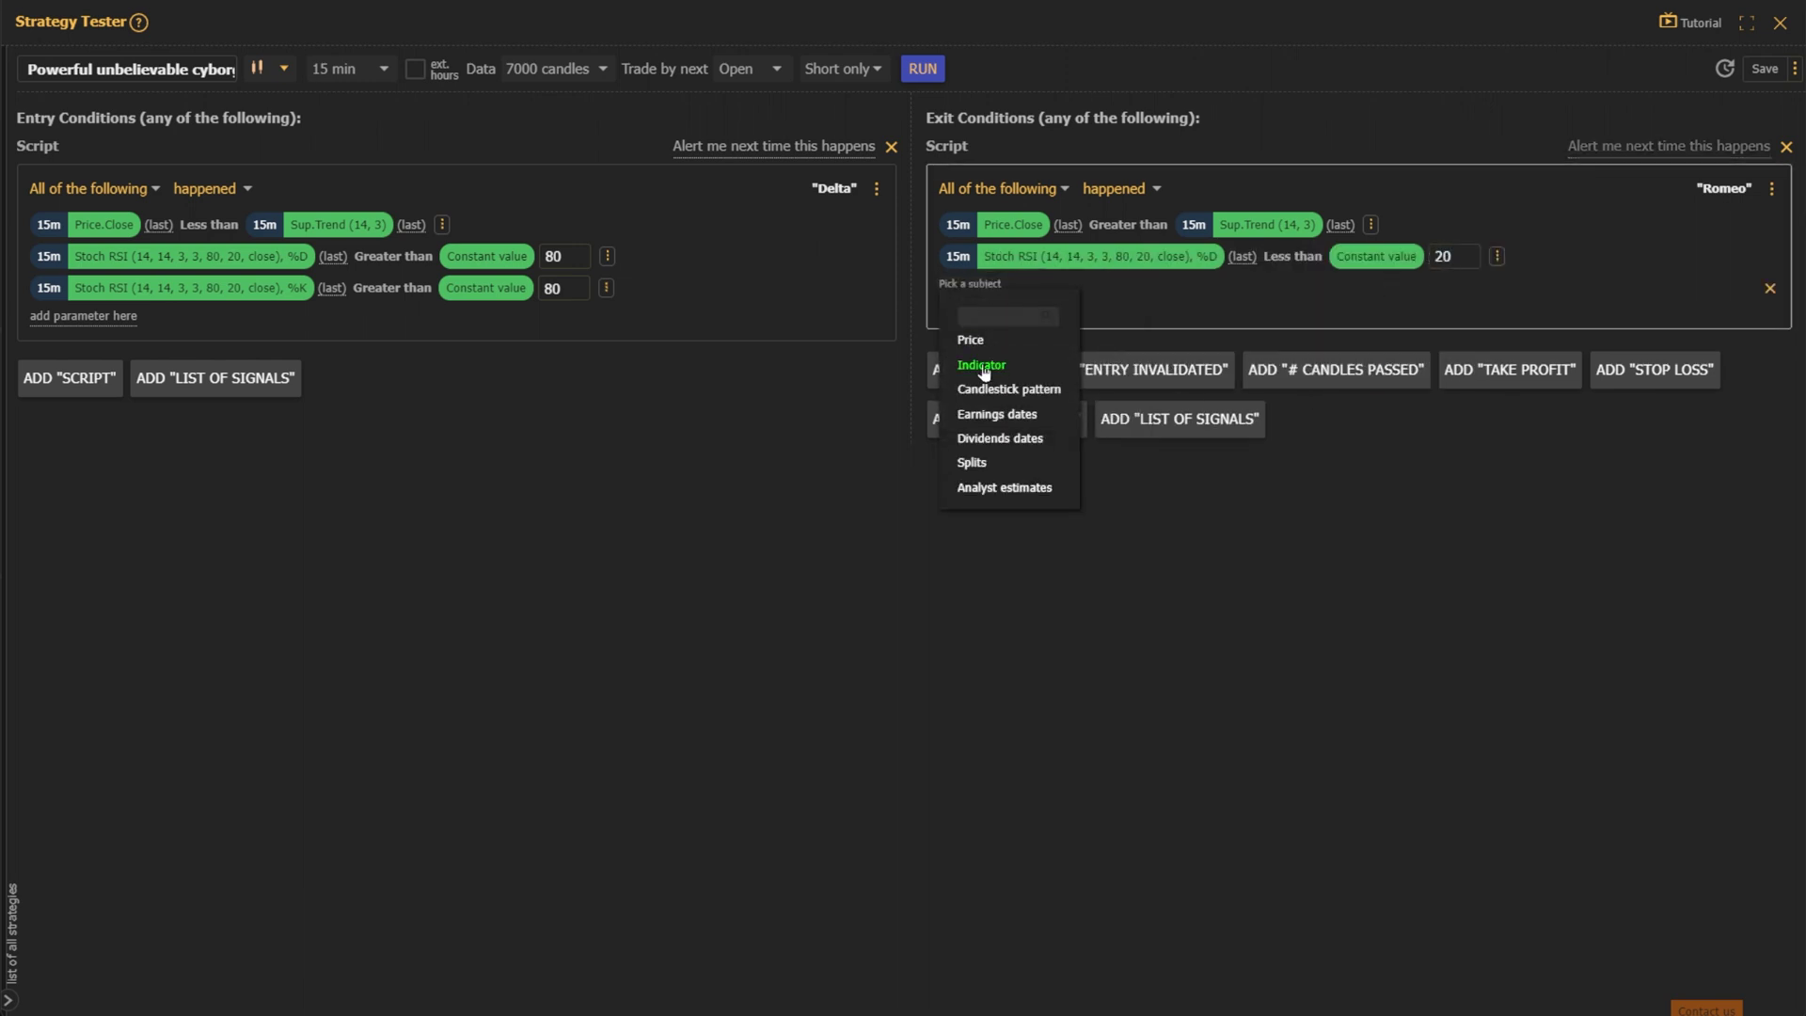
pyautogui.click(988, 367)
pyautogui.click(1129, 375)
pyautogui.click(1293, 420)
pyautogui.click(1386, 374)
pyautogui.write('20')
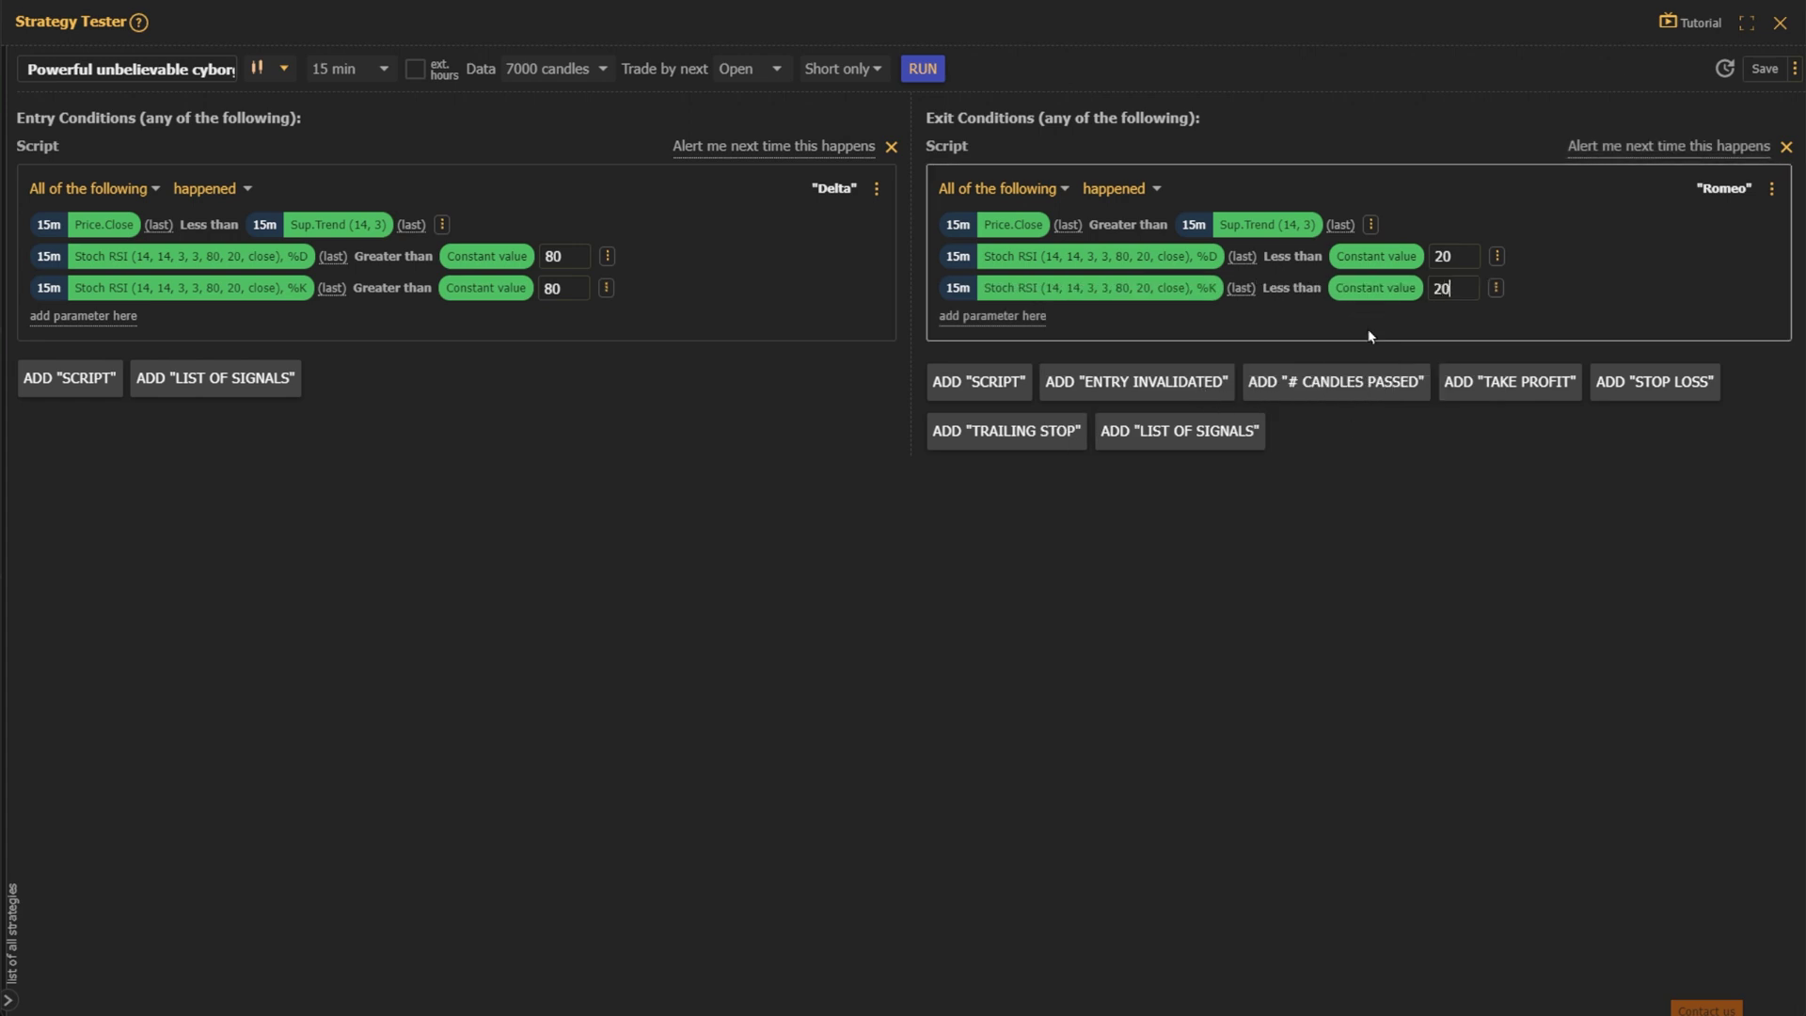
pyautogui.click(923, 69)
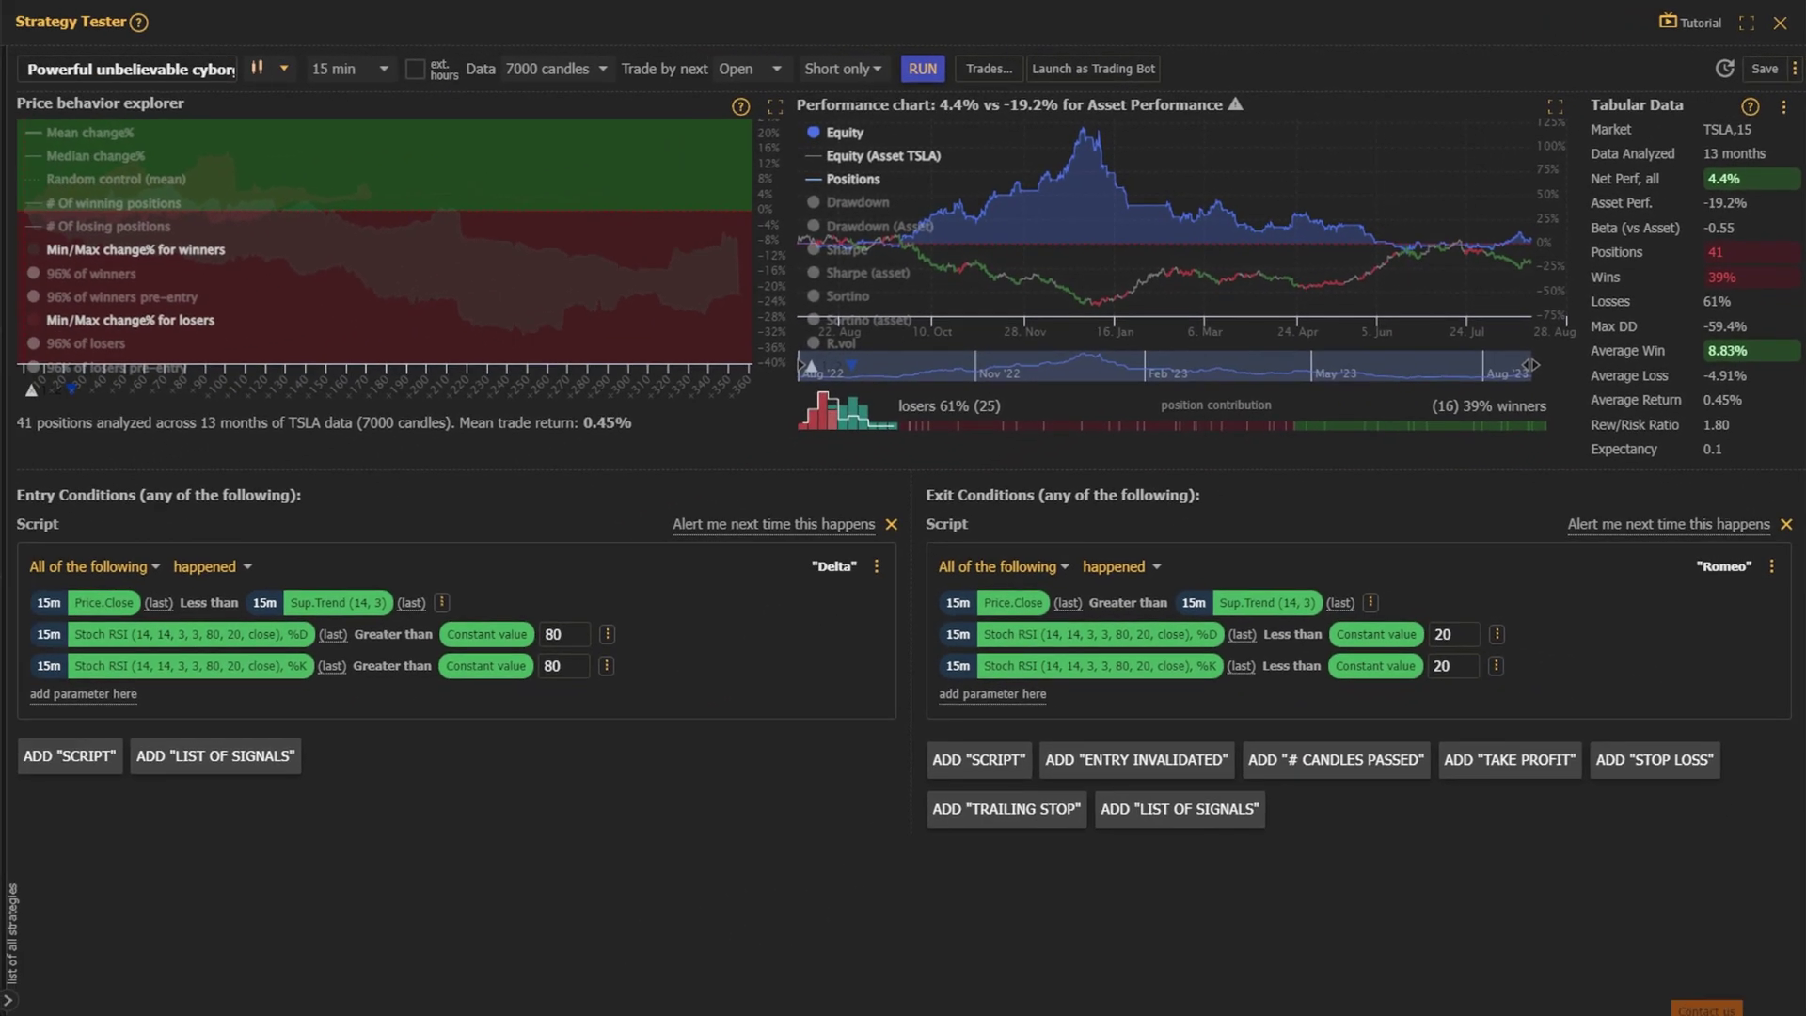
# - View the Performance chart full screen to review the 4.4% net result, then return to the tester
pyautogui.click(1555, 106)
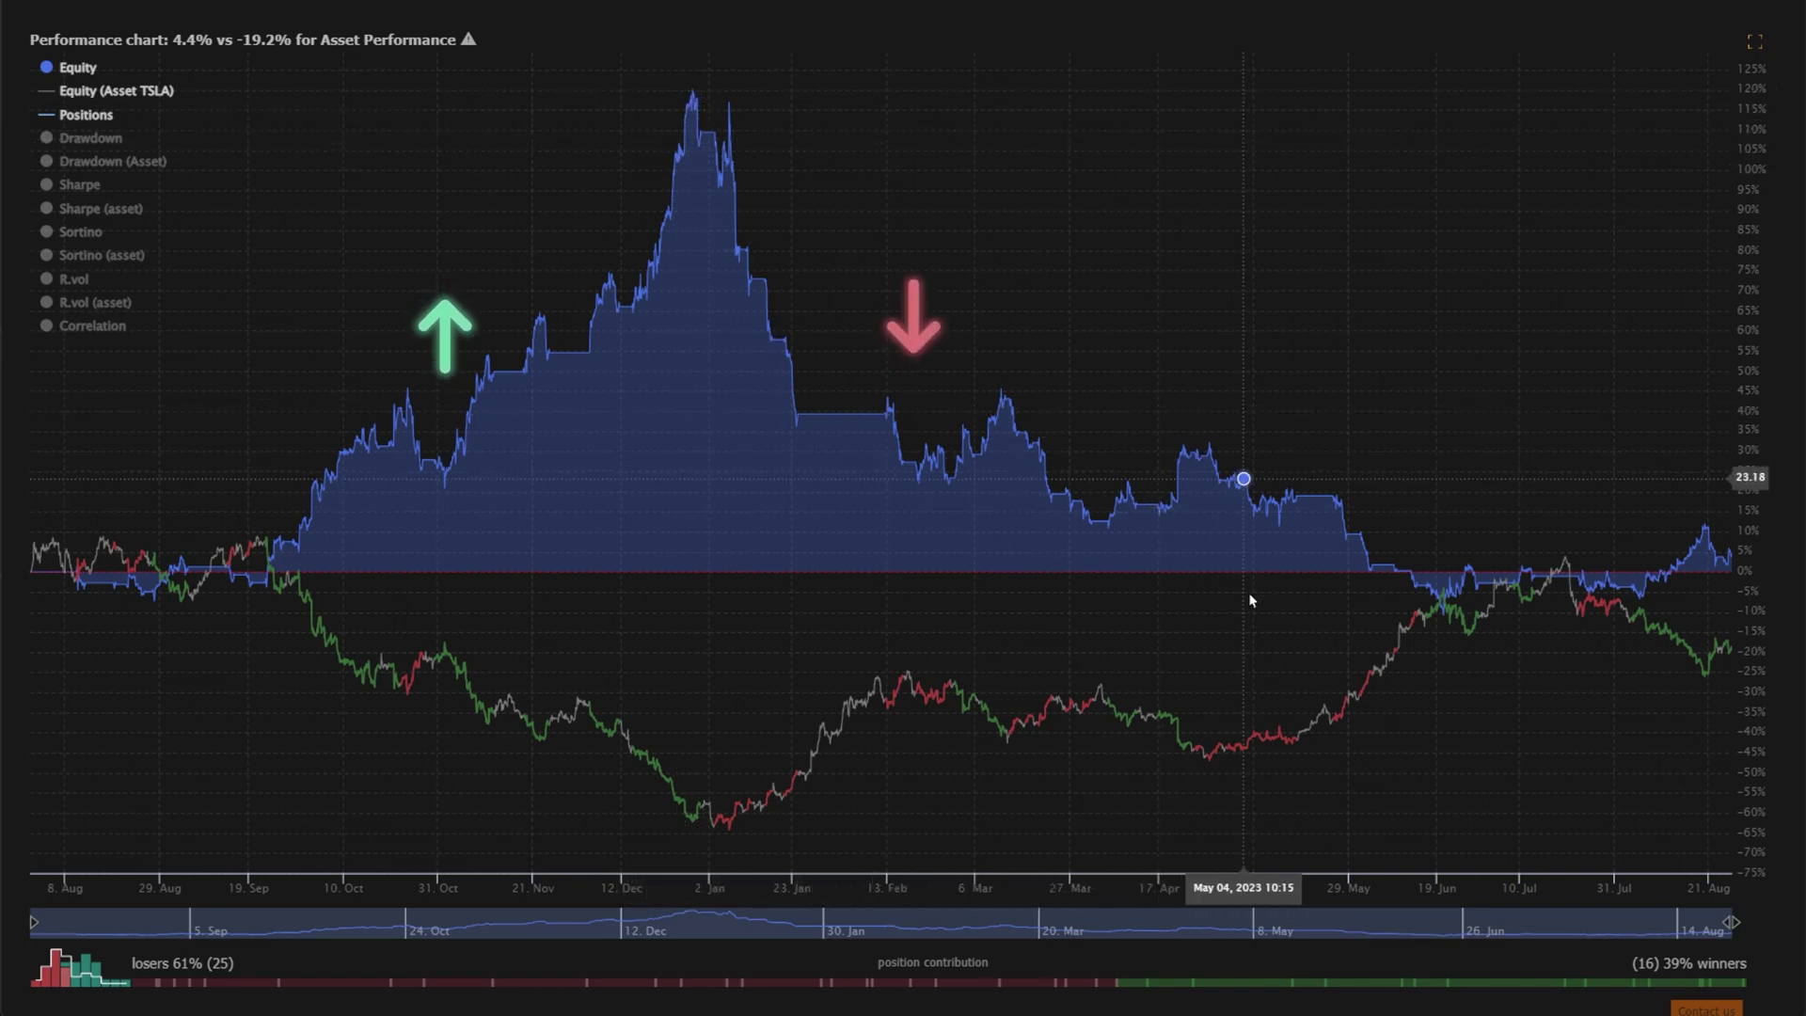
pyautogui.press('Escape')
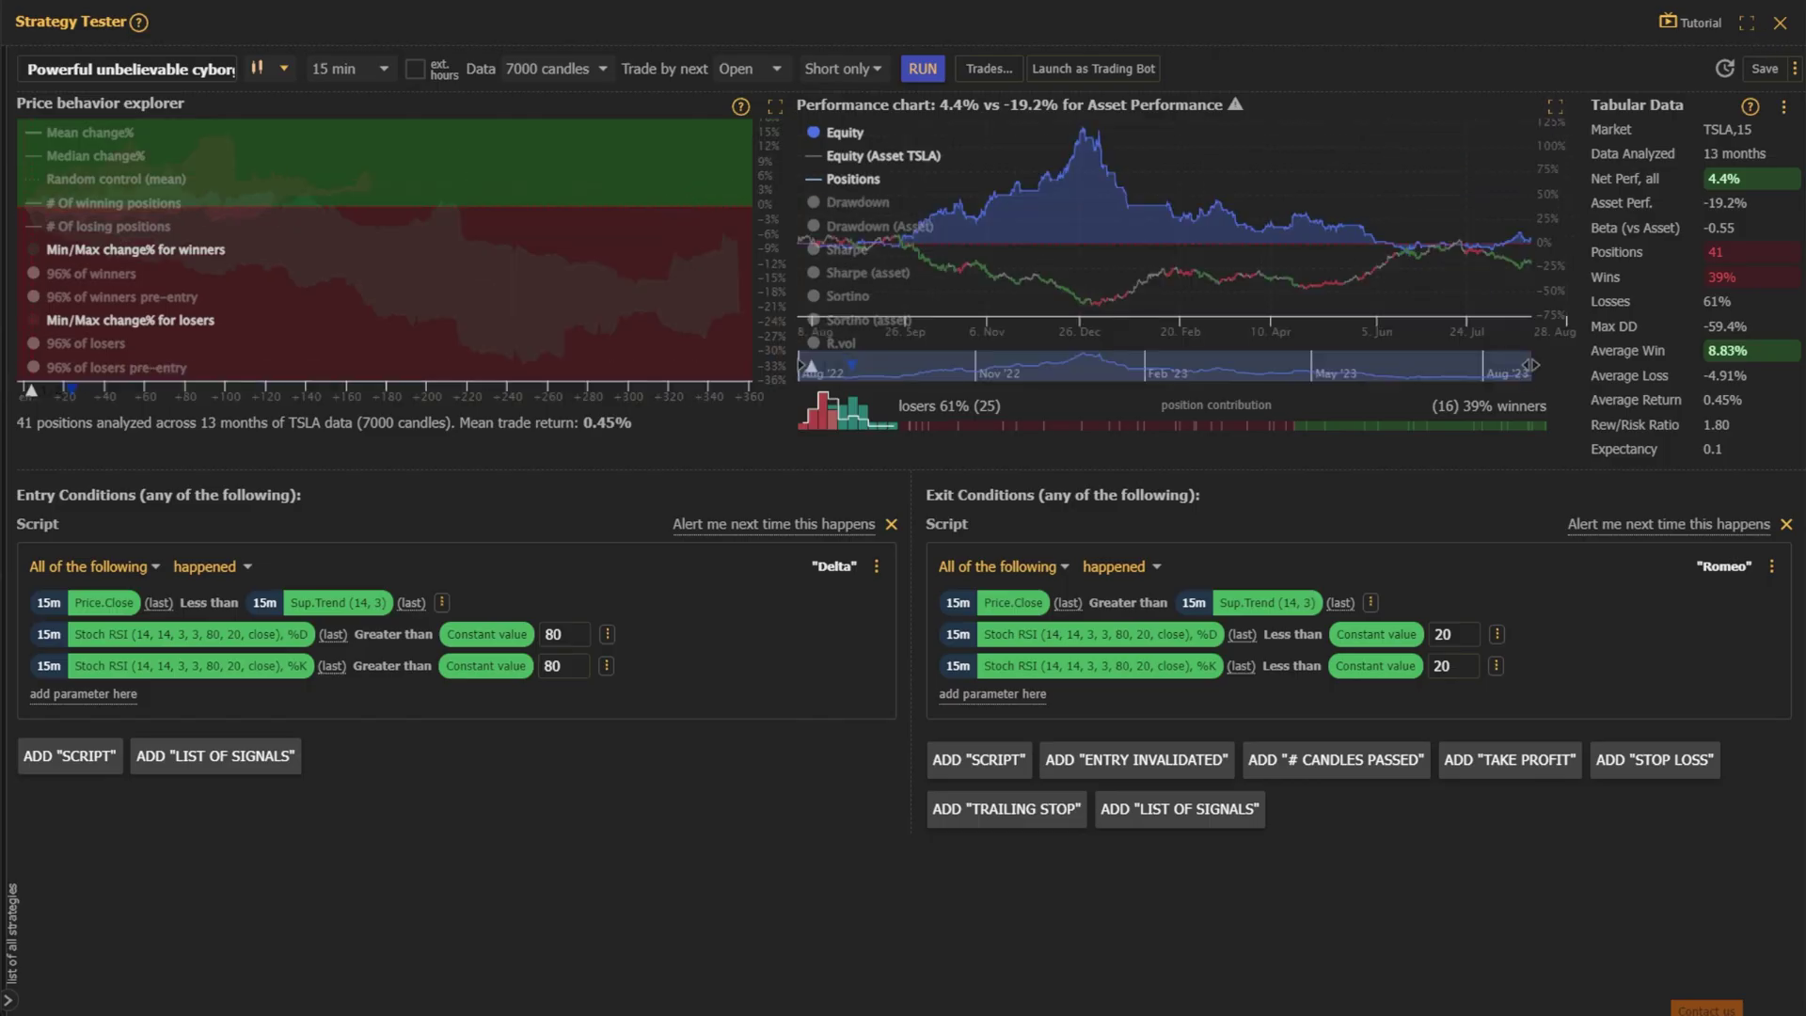
# - Add an entry rule requiring Price.Close below EMA (200, 0, close)
pyautogui.click(83, 694)
pyautogui.click(143, 827)
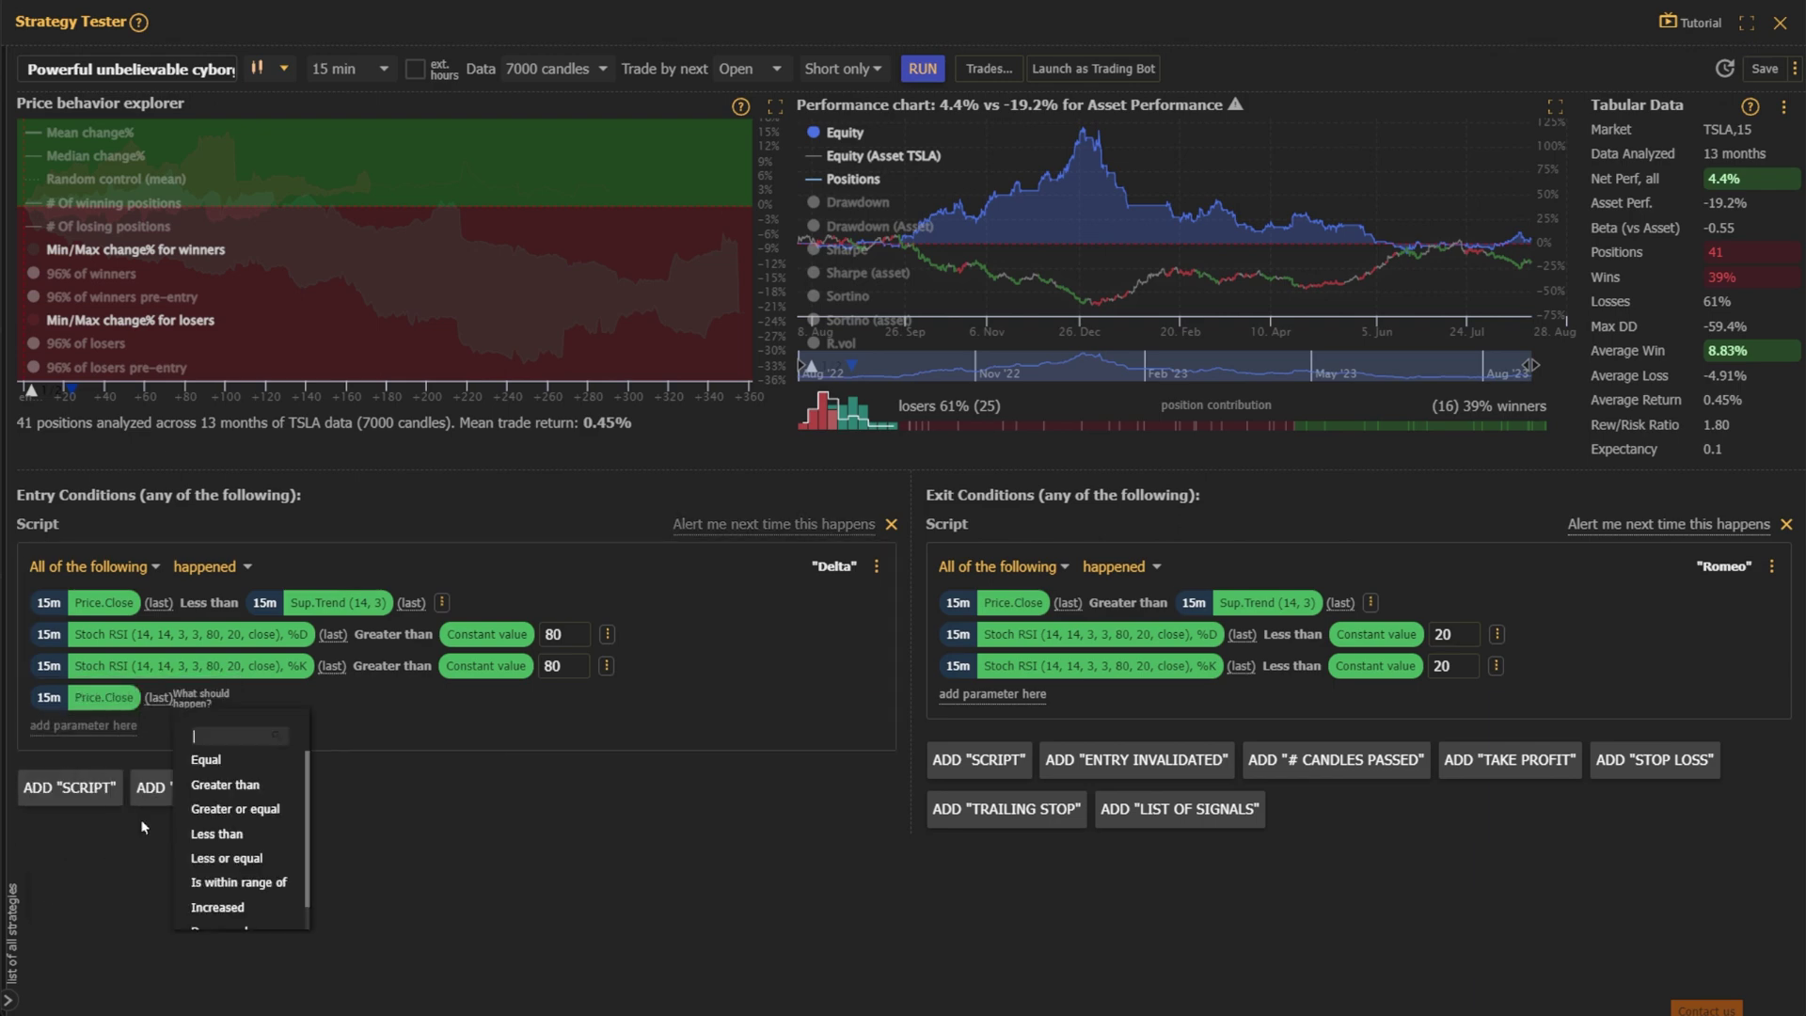
pyautogui.click(216, 833)
pyautogui.click(358, 729)
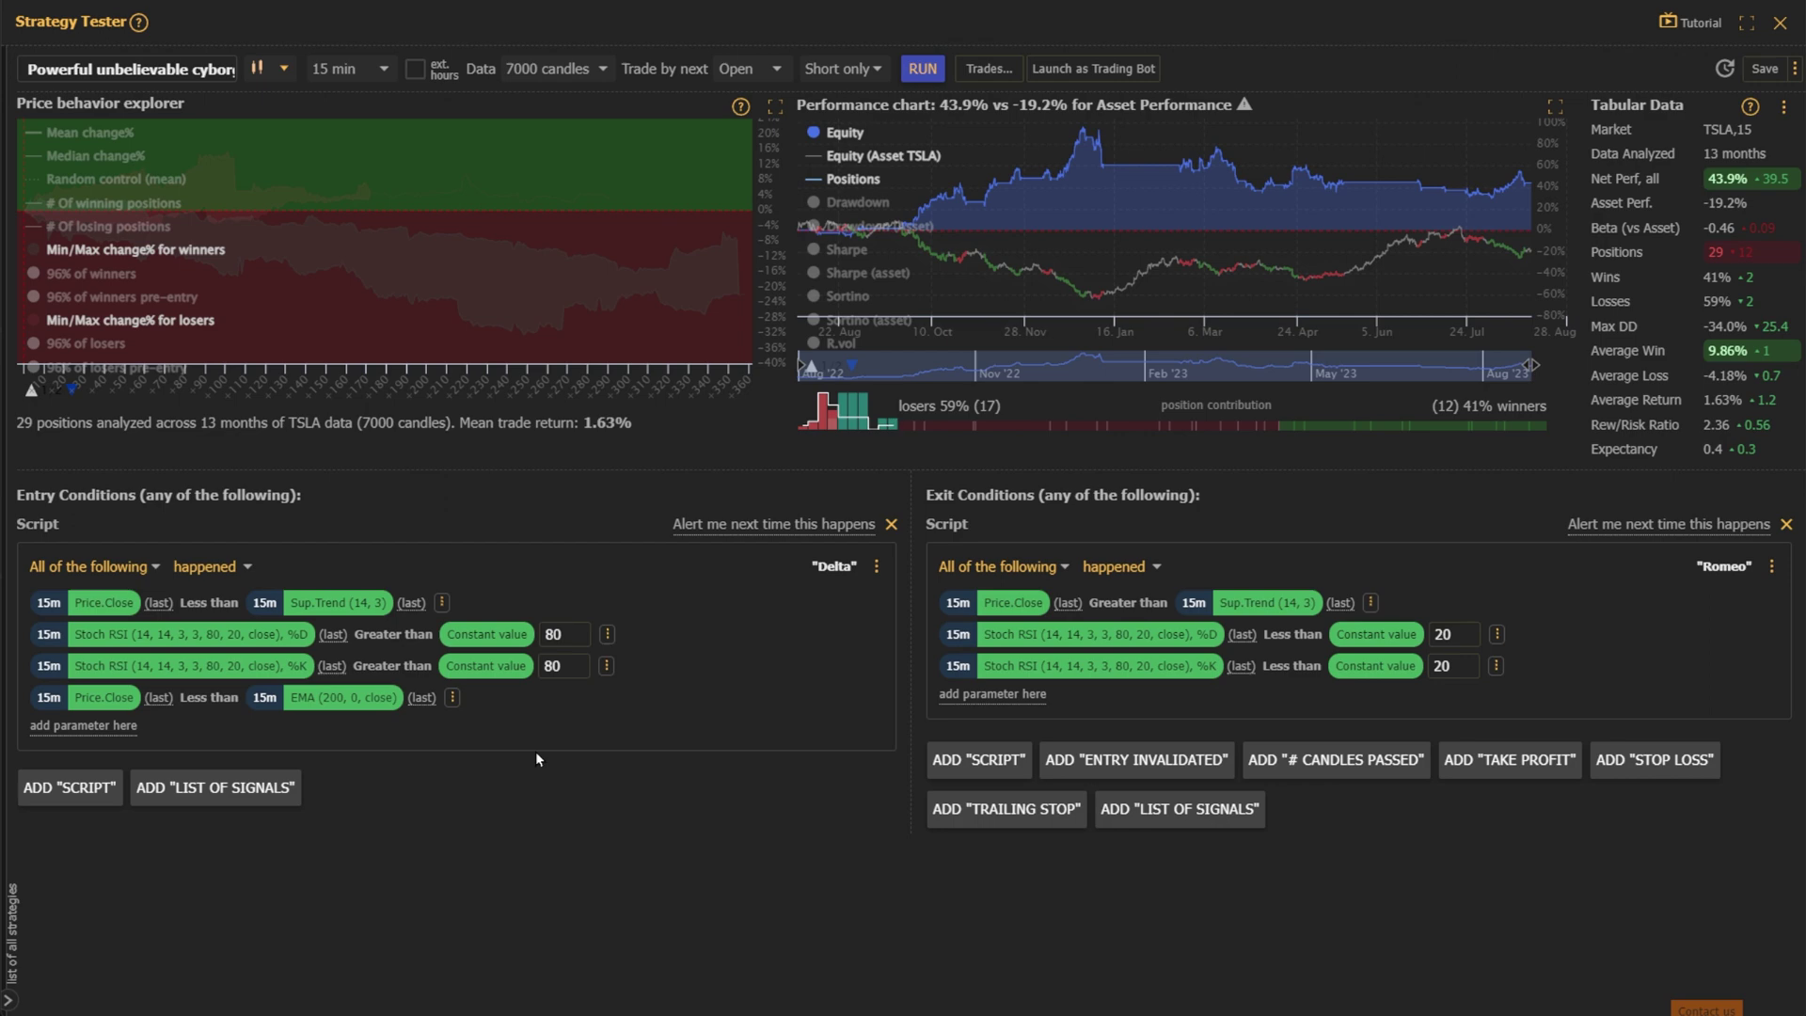
# - Lower both entry Stoch RSI thresholds (%D and %K) to 70
pyautogui.write('7')
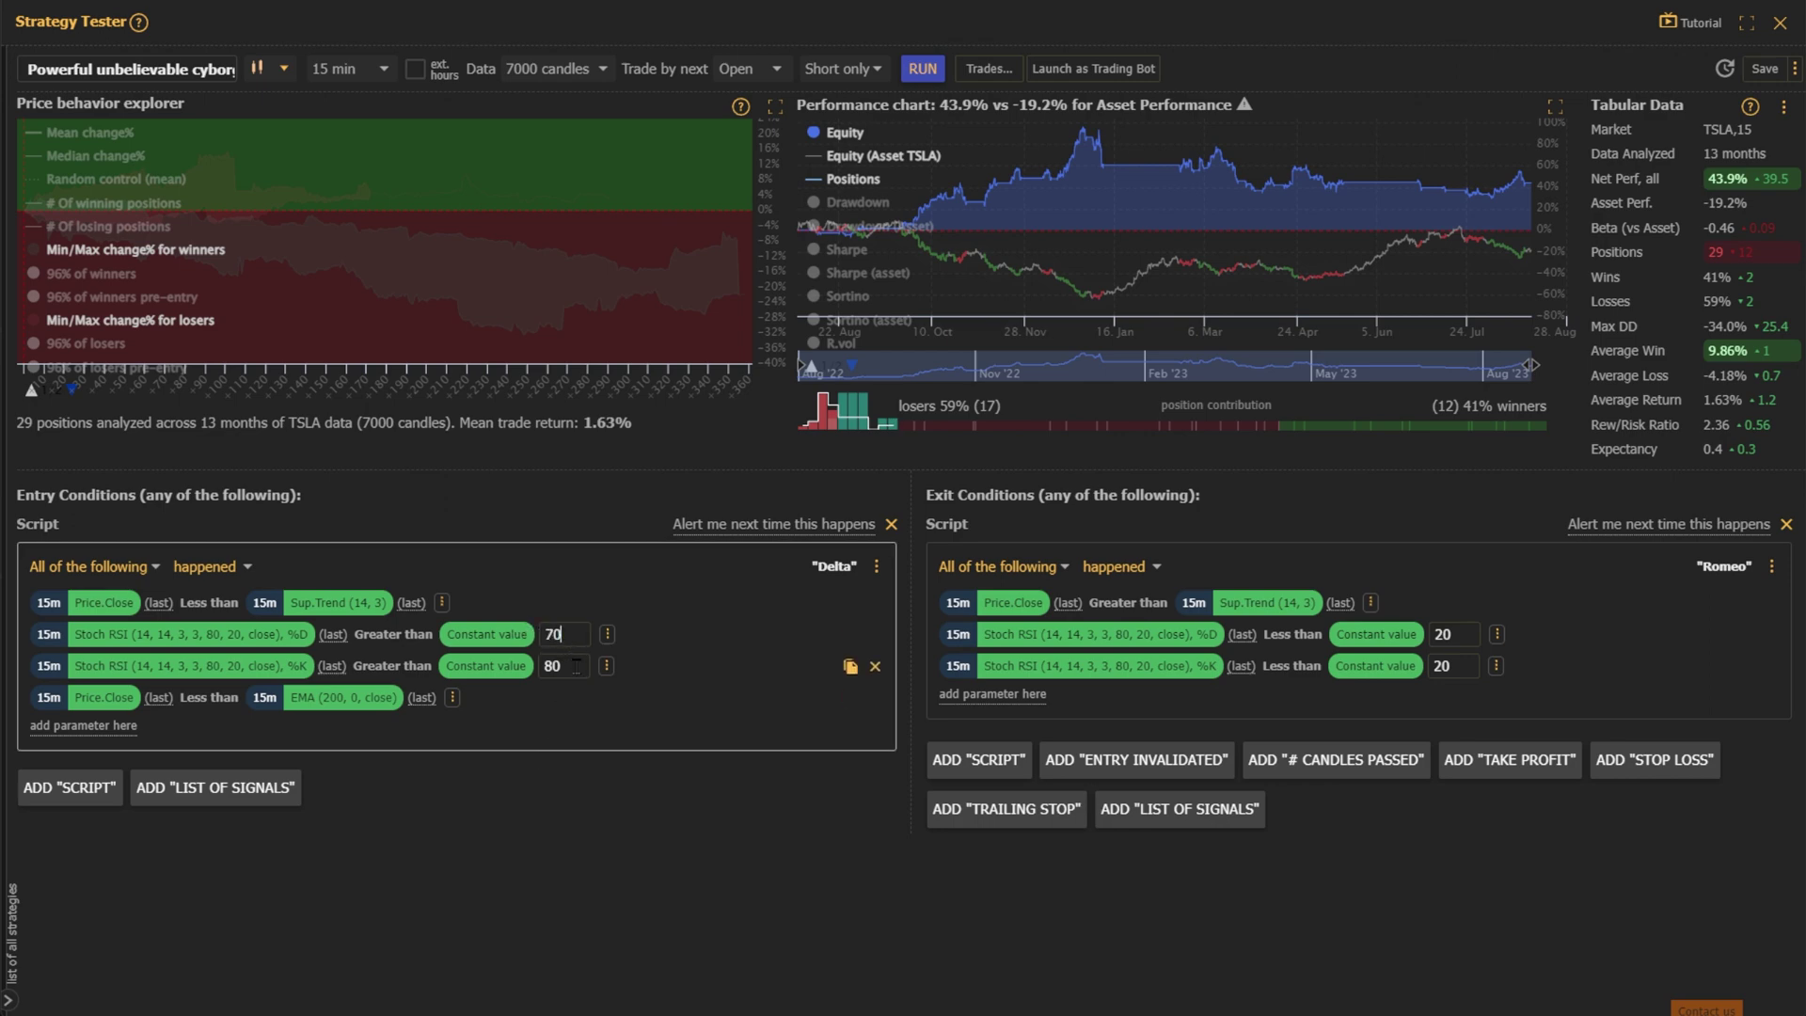
pyautogui.click(575, 666)
pyautogui.write('70')
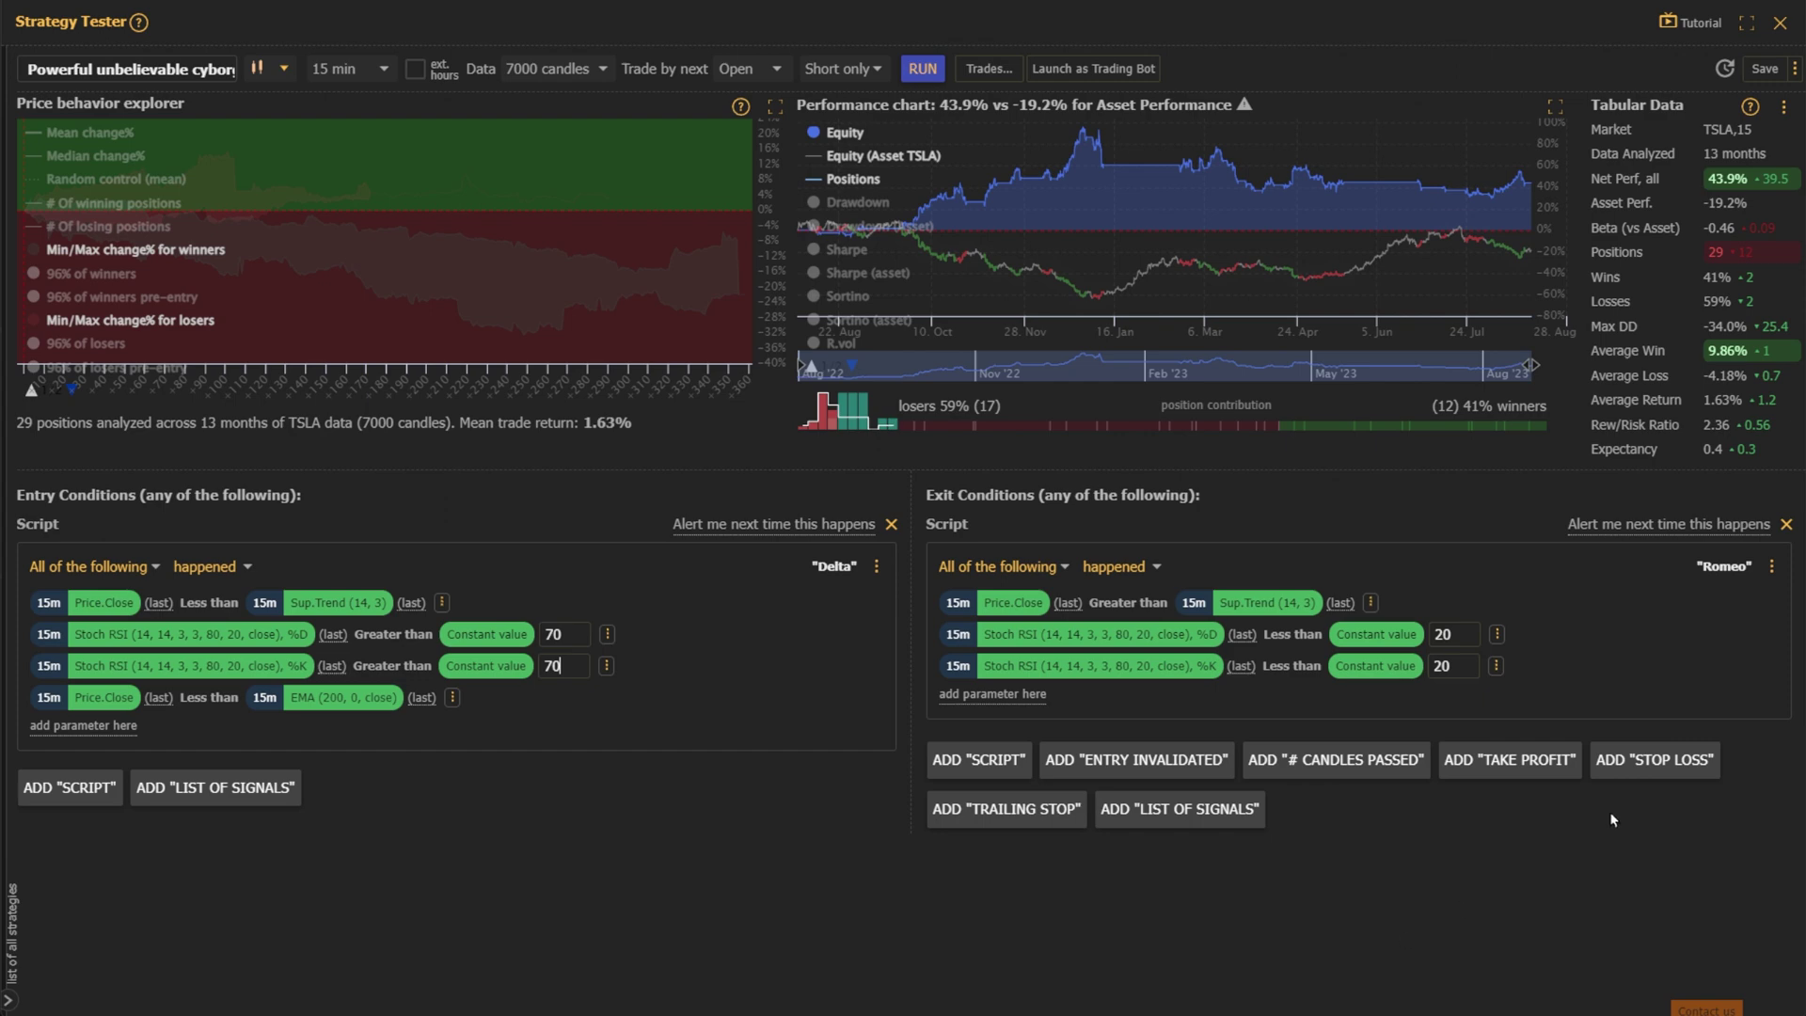
# - Add a 1% stop loss that waits for candle close and can exit on the entry candle, then rerun
pyautogui.click(1655, 761)
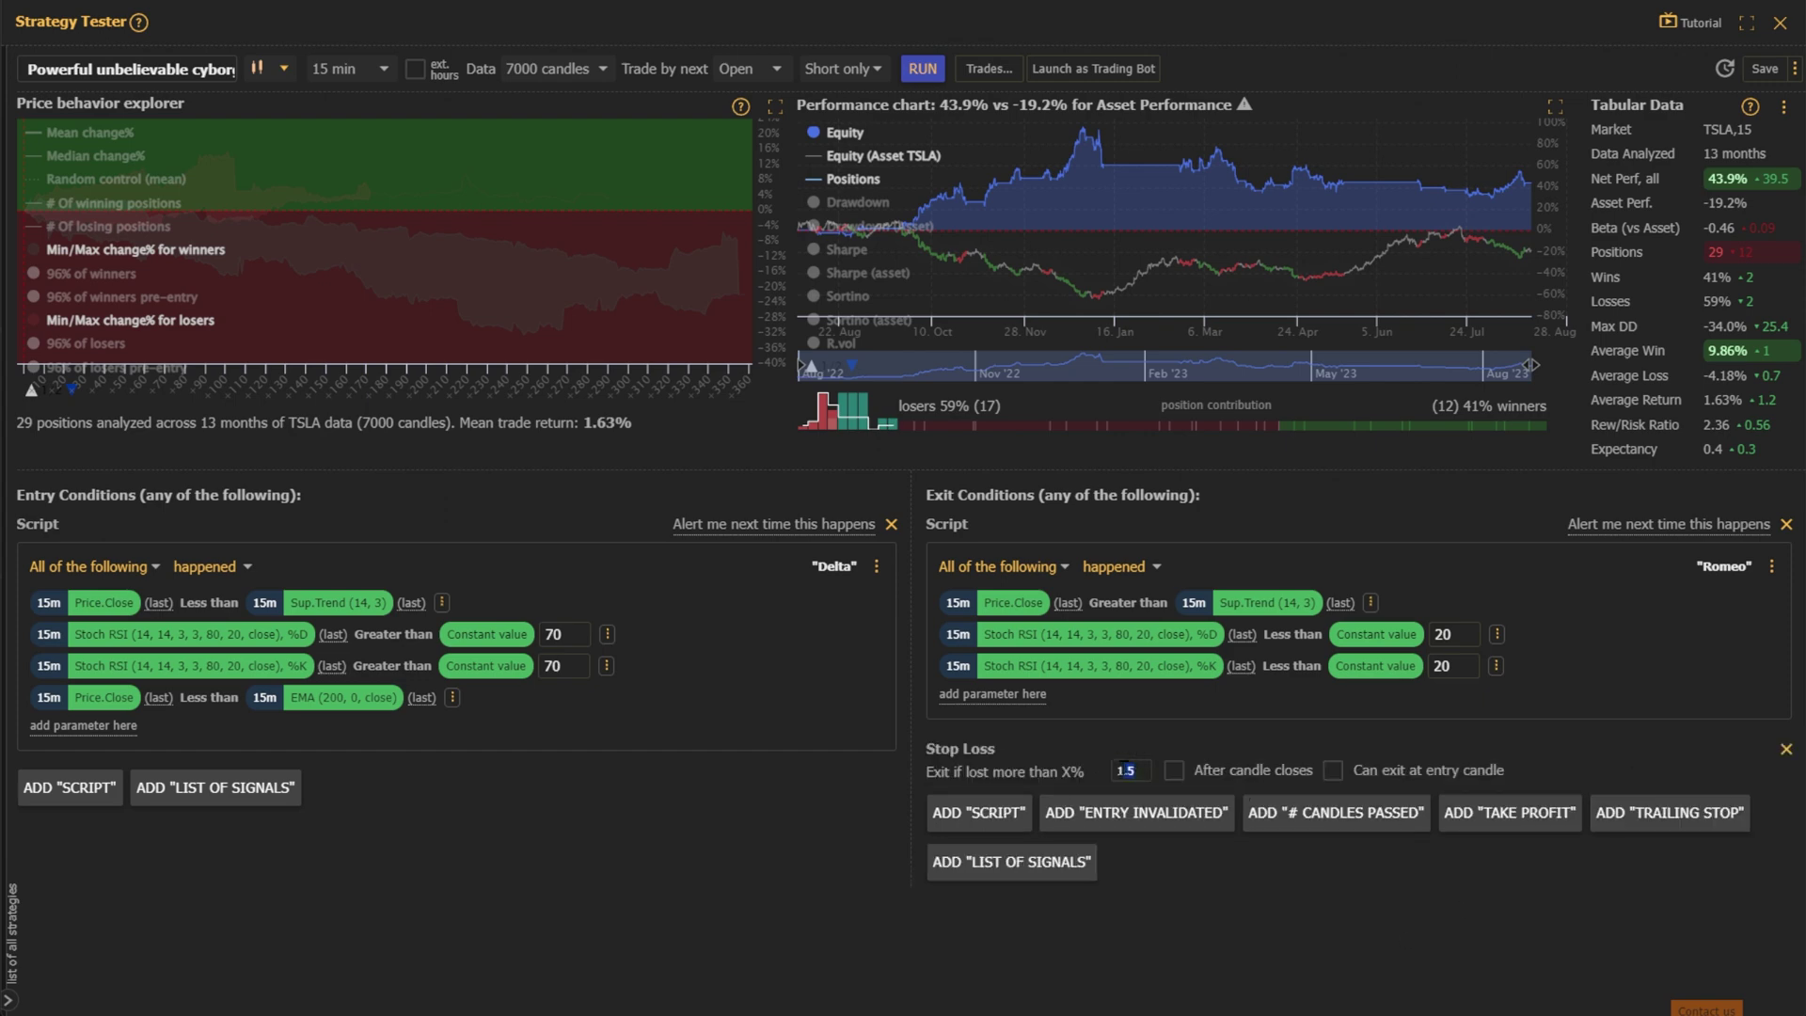
pyautogui.click(1176, 771)
pyautogui.click(1333, 771)
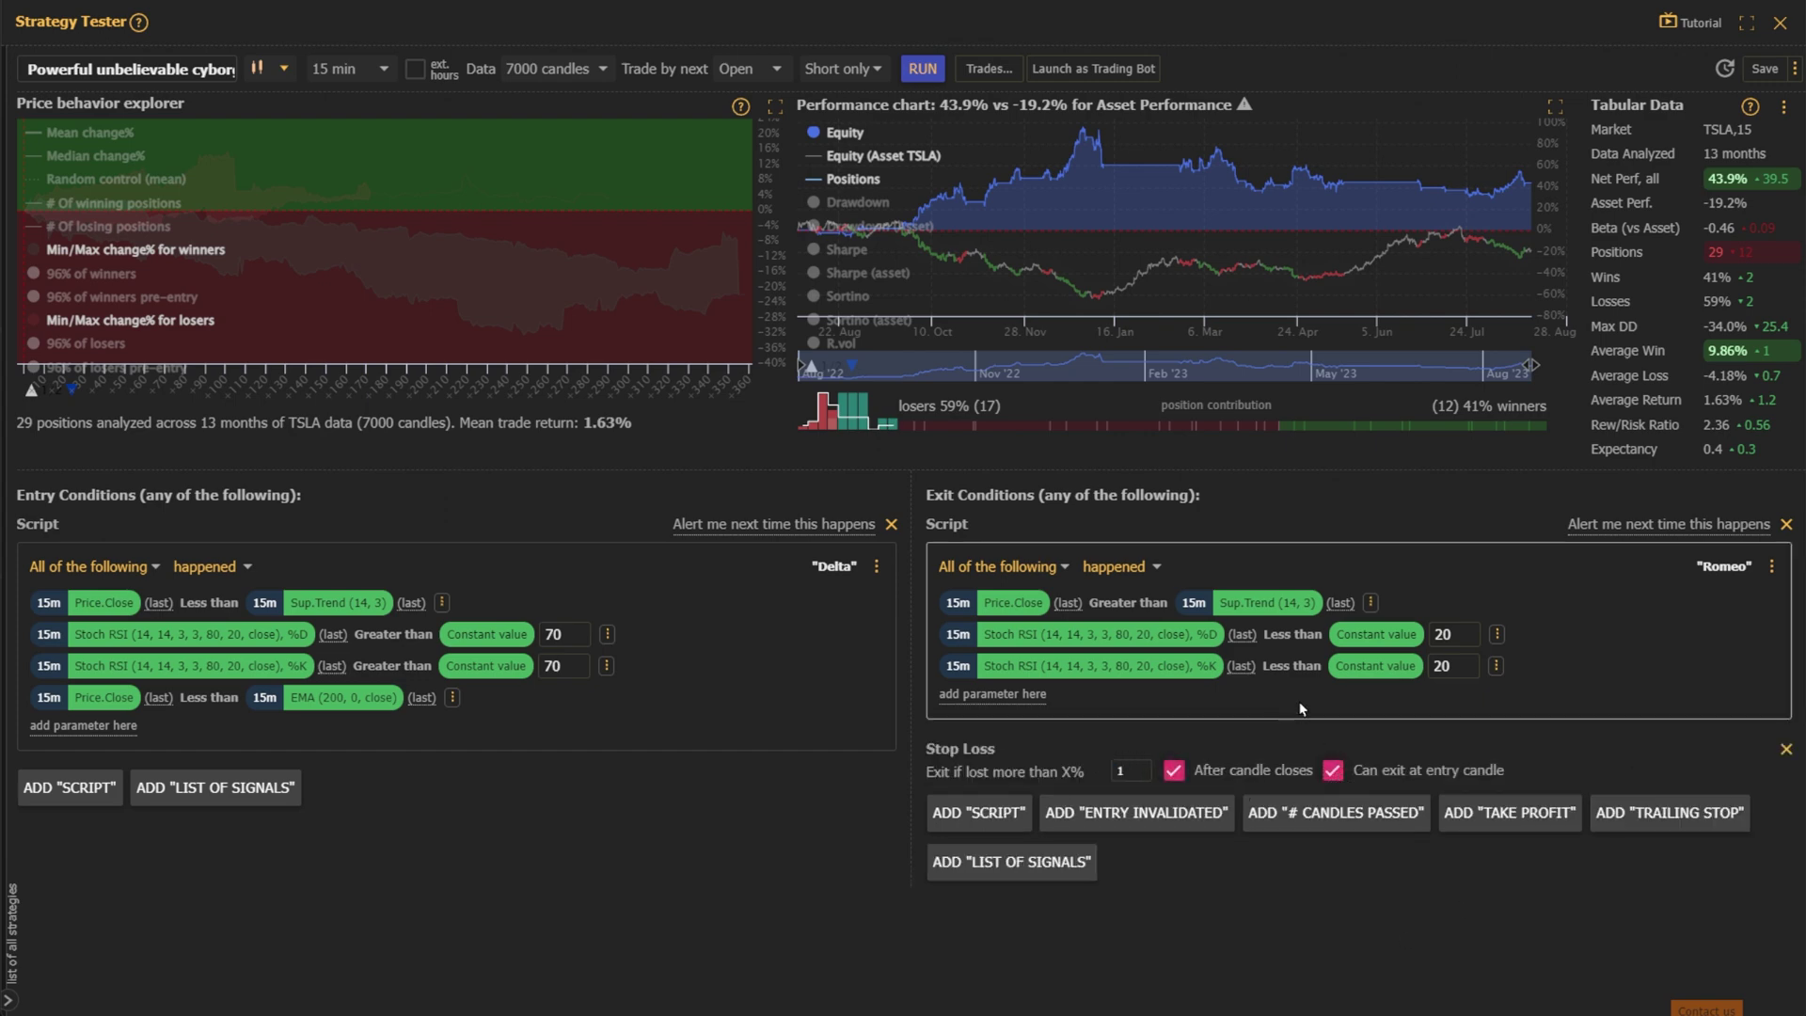
pyautogui.click(923, 70)
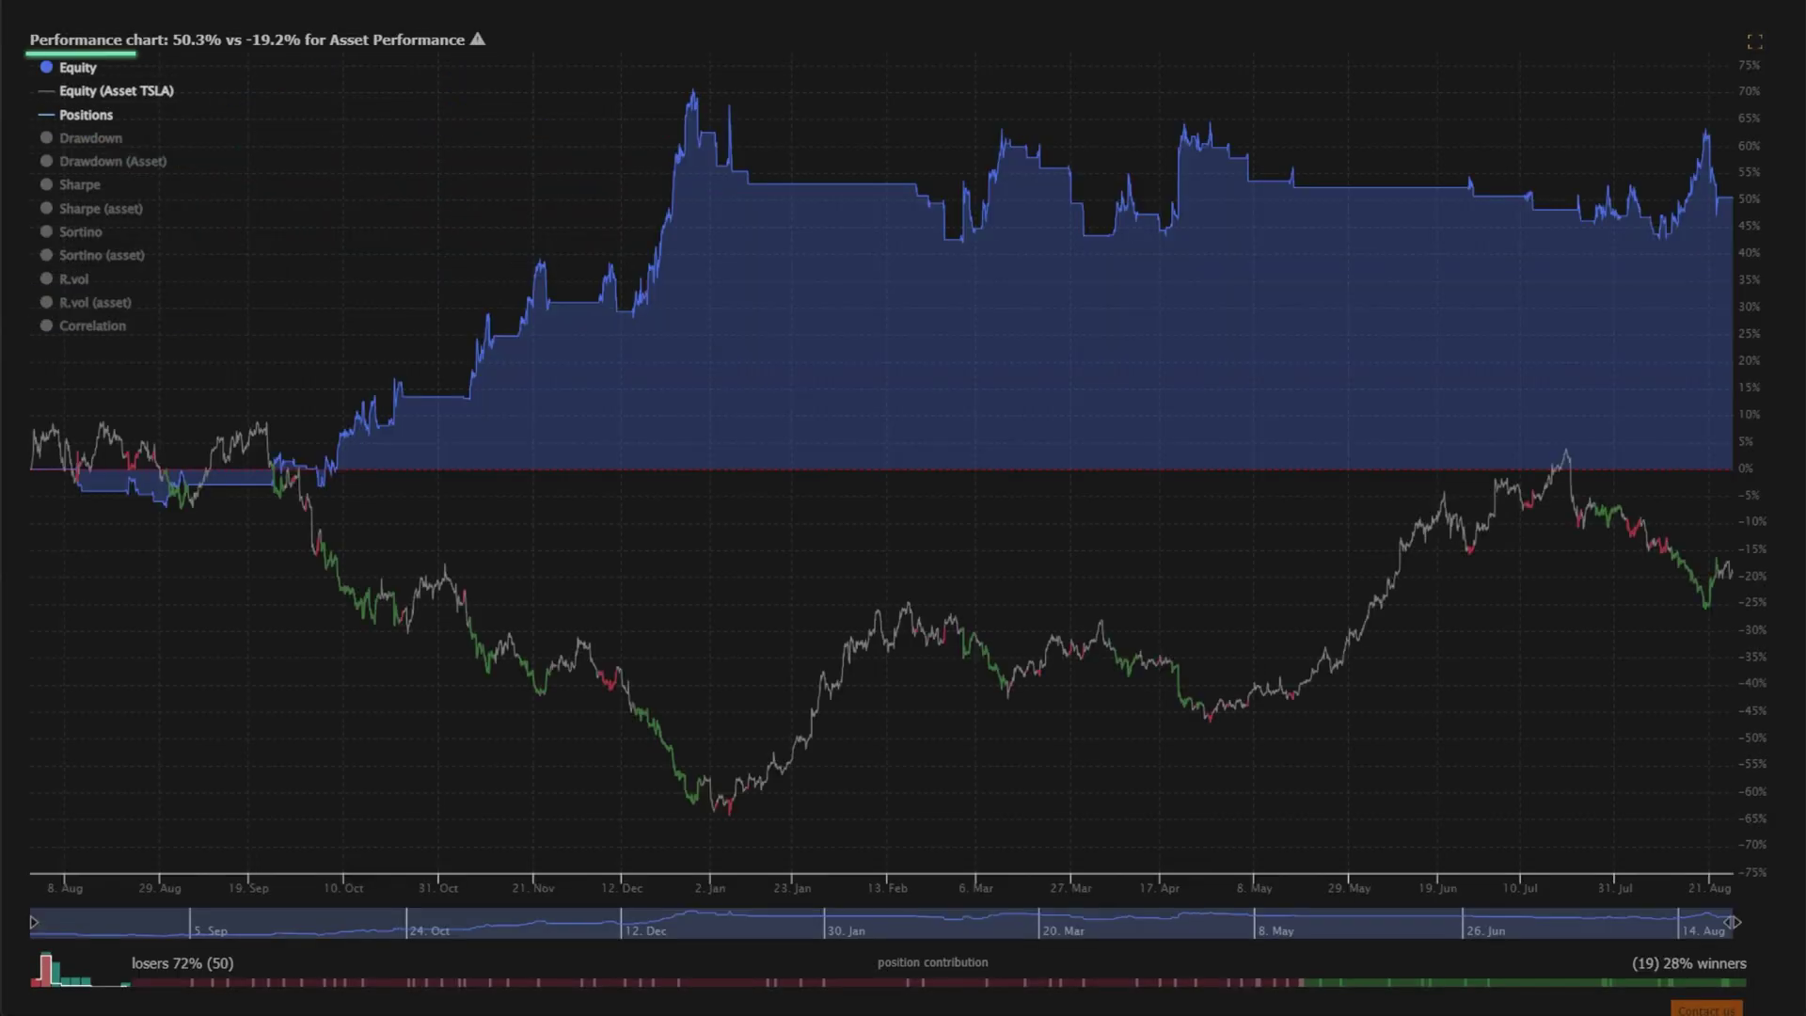
pyautogui.click(1761, 45)
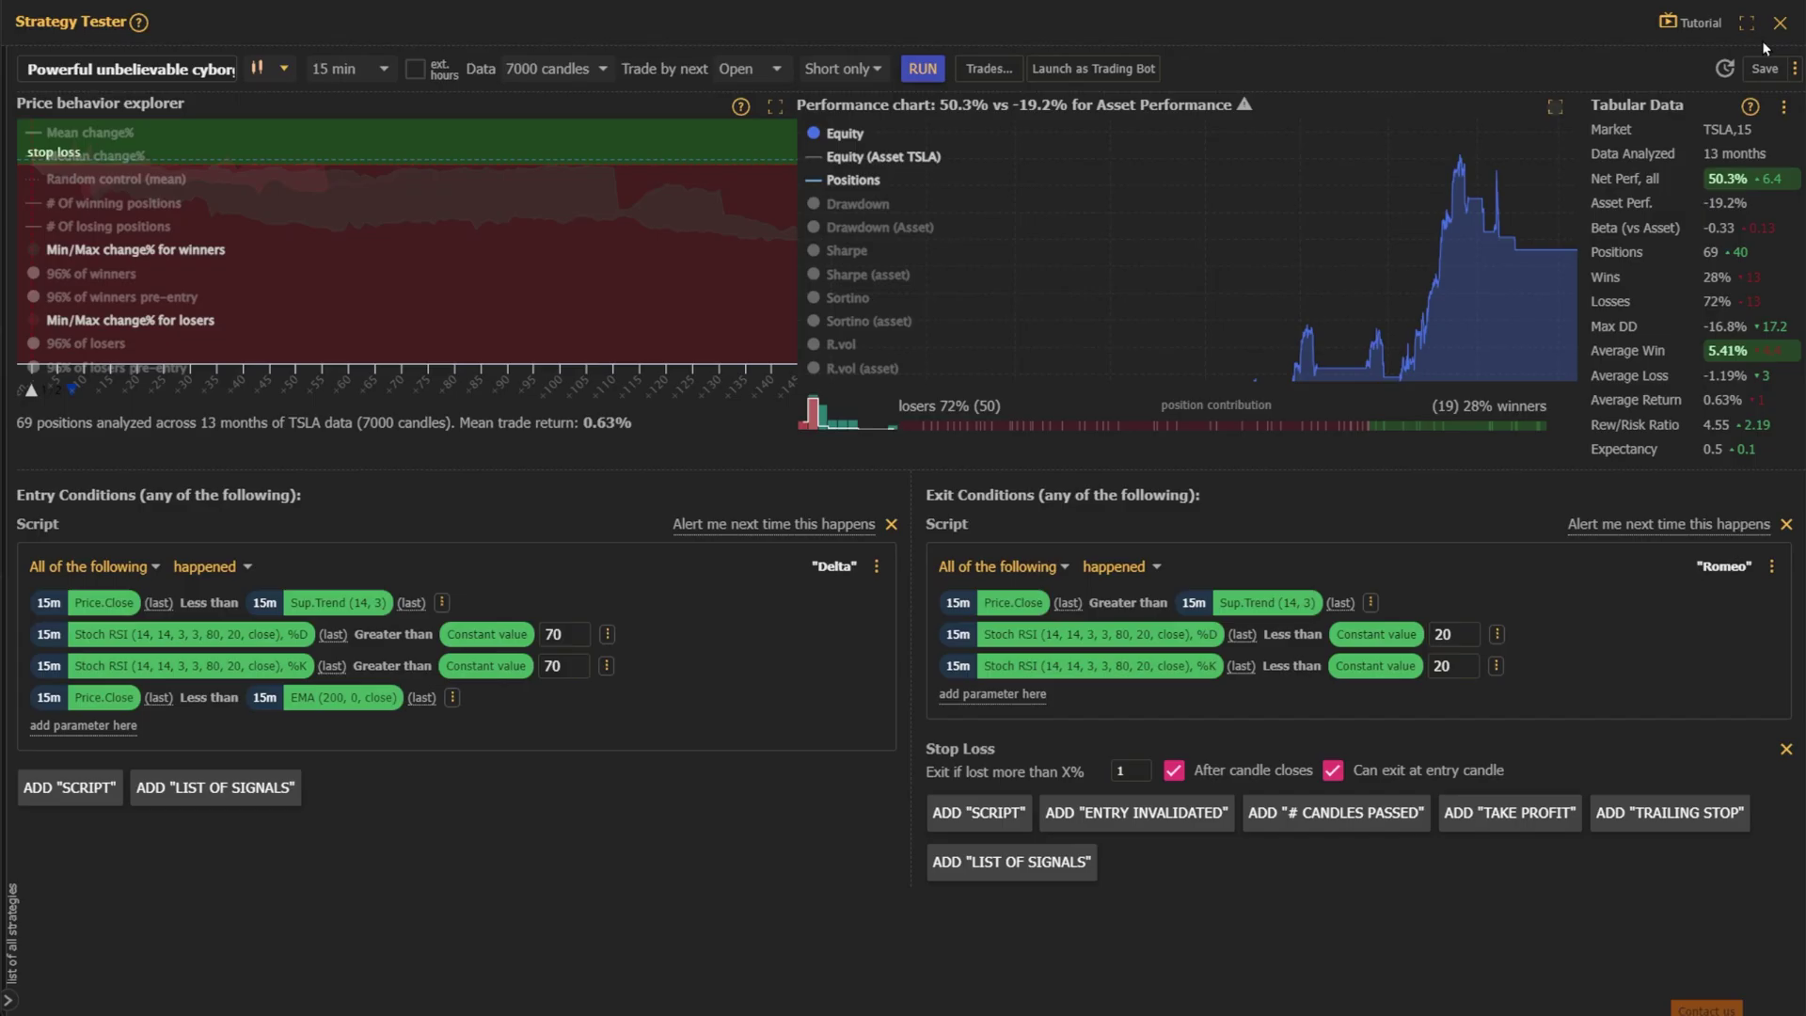